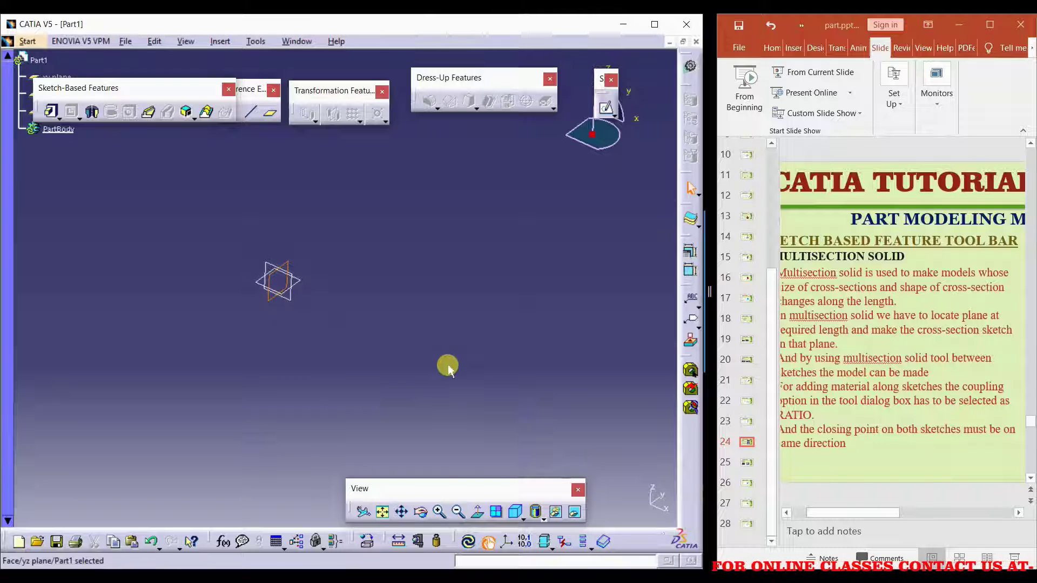
Create a reference plane offset 150 mm from the yz plane, and set its offset to 200 mm.
{"action": "mouse_move", "coordinate": [250, 90]}
{"action": "left_mouse_down"}
{"action": "mouse_move", "coordinate": [462, 133]}
{"action": "mouse_move", "coordinate": [453, 152]}
{"action": "mouse_move", "coordinate": [482, 139]}
{"action": "left_mouse_up"}
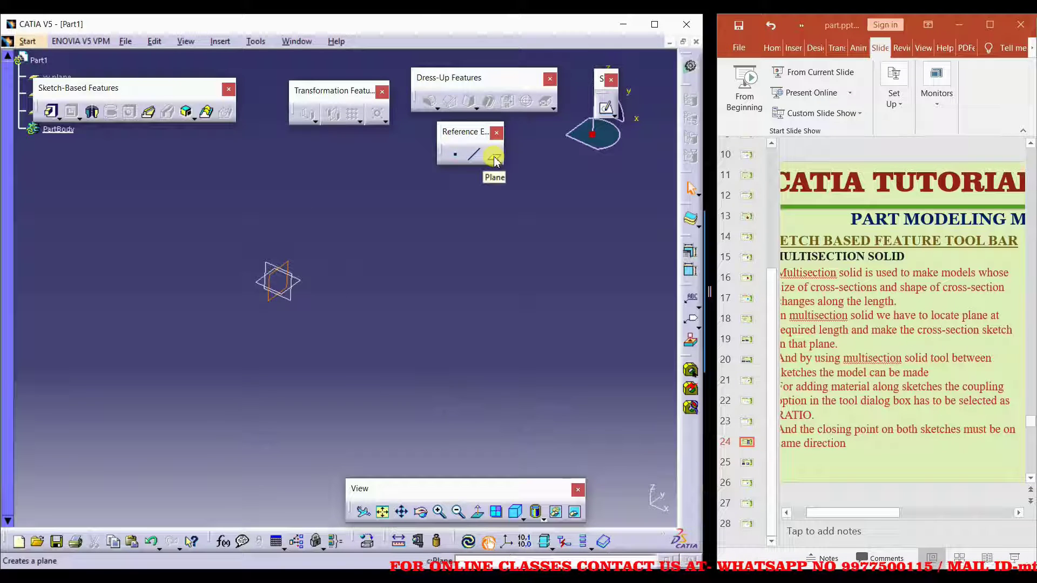
{"action": "left_click", "coordinate": [494, 158]}
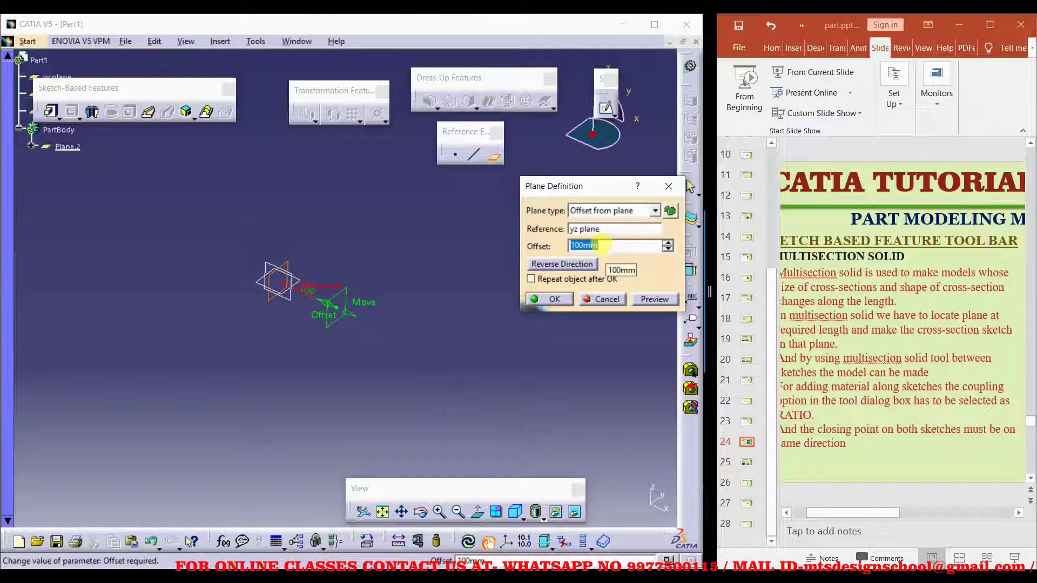
{"action": "type", "text": "150"}
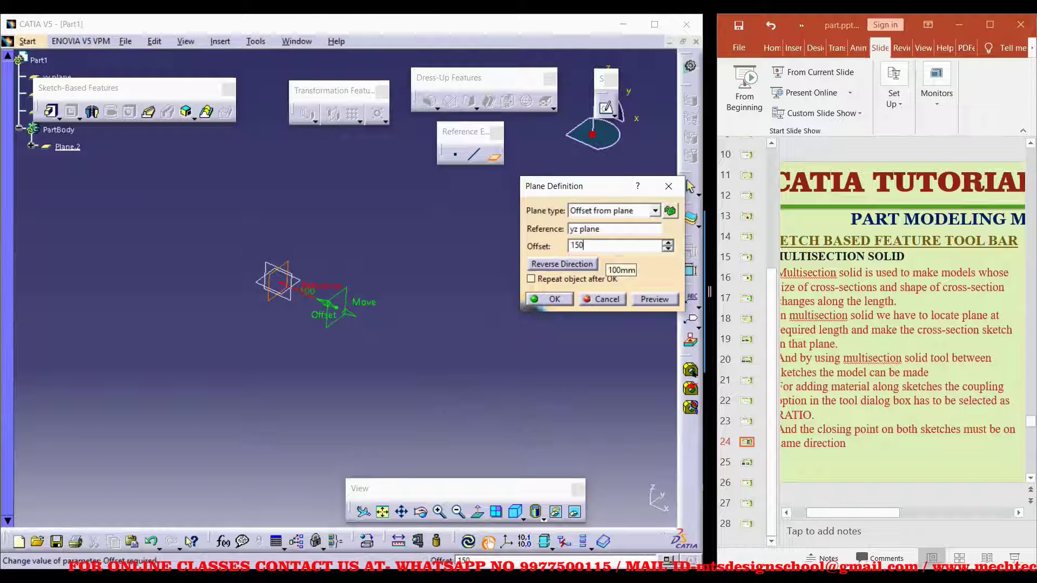
{"action": "key", "text": "Return"}
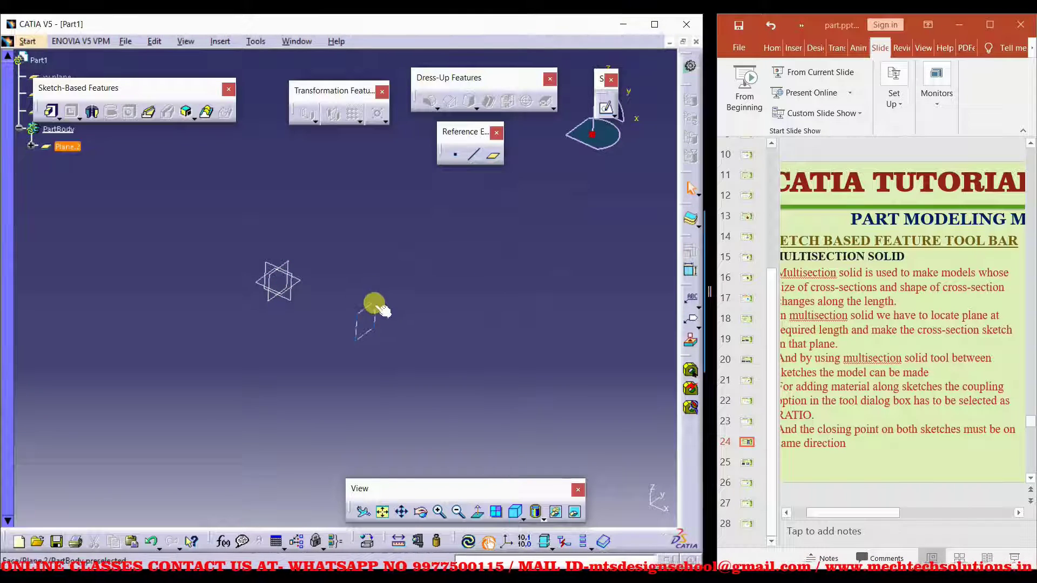
{"action": "double_click", "coordinate": [378, 309]}
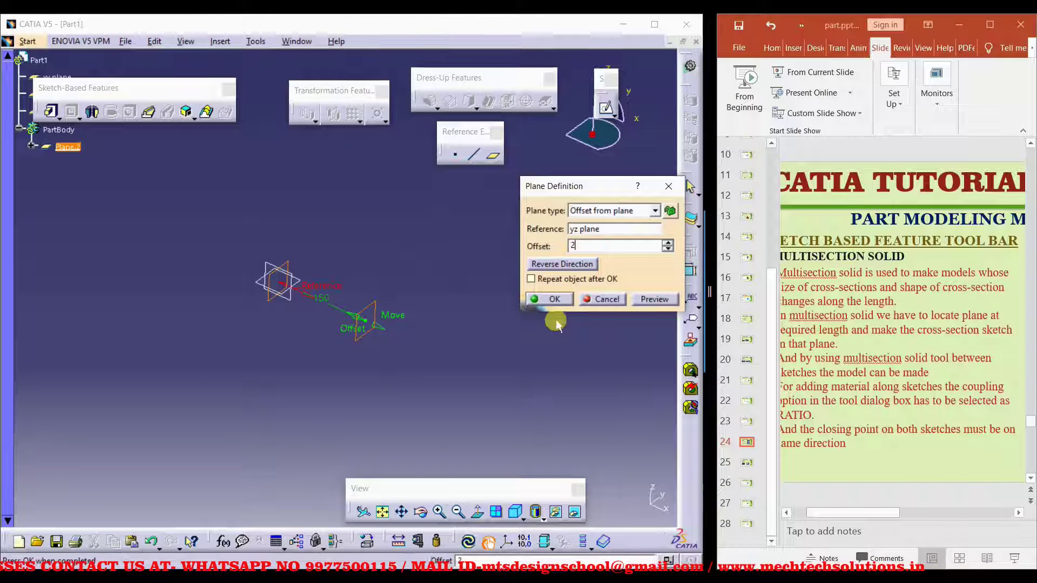
{"action": "left_click", "coordinate": [548, 299]}
{"action": "mouse_move", "coordinate": [335, 331]}
{"action": "middle_mouse_down"}
{"action": "mouse_move", "coordinate": [324, 298]}
{"action": "mouse_move", "coordinate": [338, 303]}
{"action": "mouse_move", "coordinate": [317, 326]}
{"action": "mouse_move", "coordinate": [340, 313]}
{"action": "middle_mouse_up"}
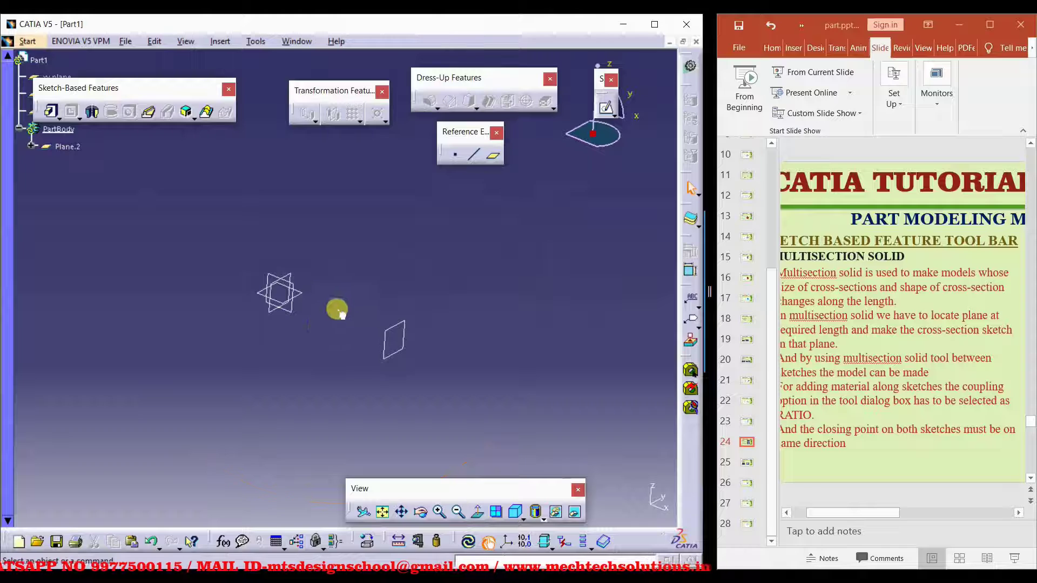
Sketch a centered rectangle about 375 mm wide around the origin on the yz plane.
{"action": "left_click", "coordinate": [290, 274]}
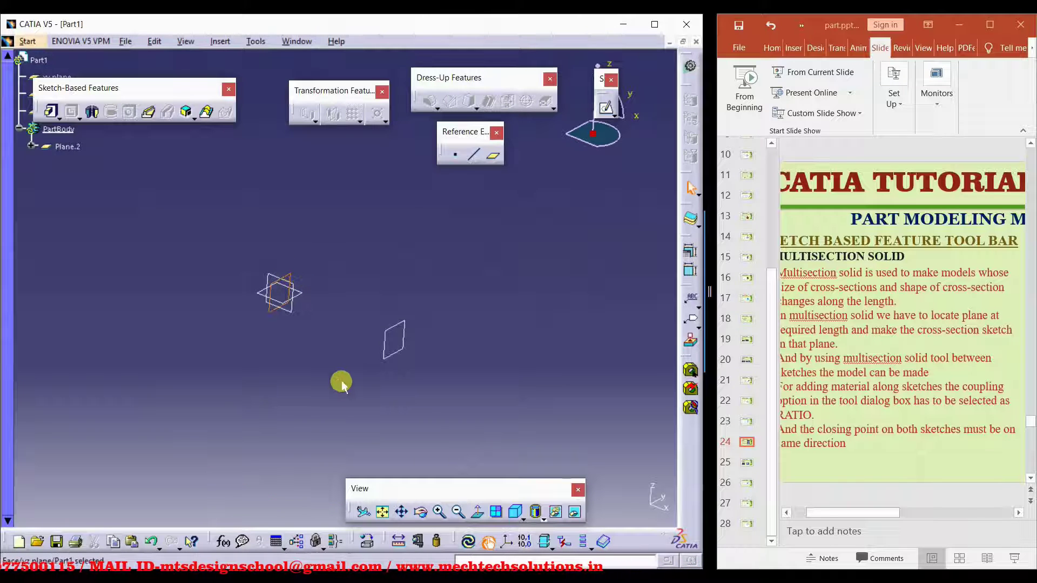
{"action": "left_click", "coordinate": [287, 305]}
{"action": "left_click", "coordinate": [606, 111]}
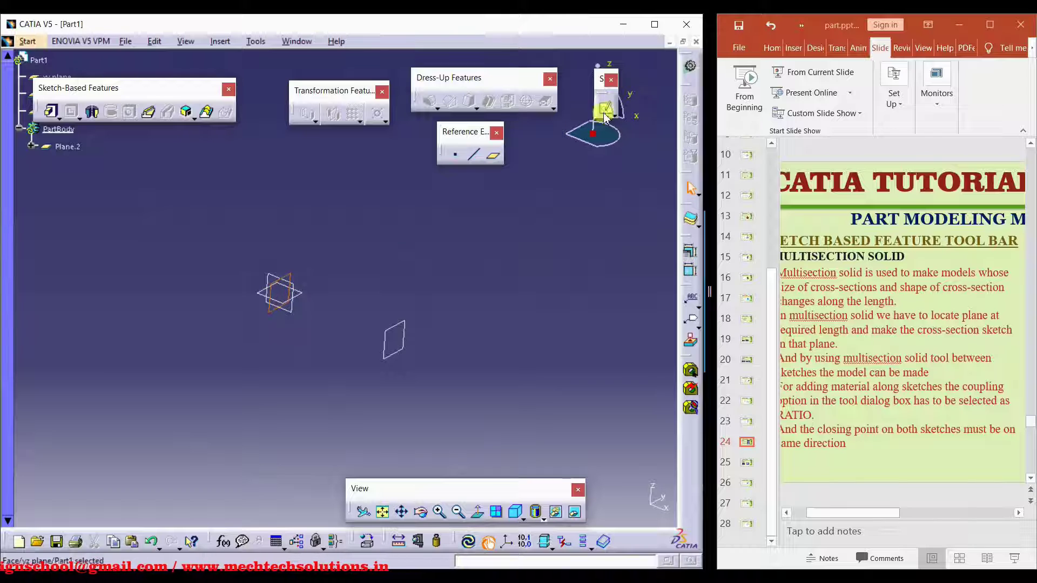
{"action": "left_click", "coordinate": [285, 110]}
{"action": "left_click", "coordinate": [283, 108]}
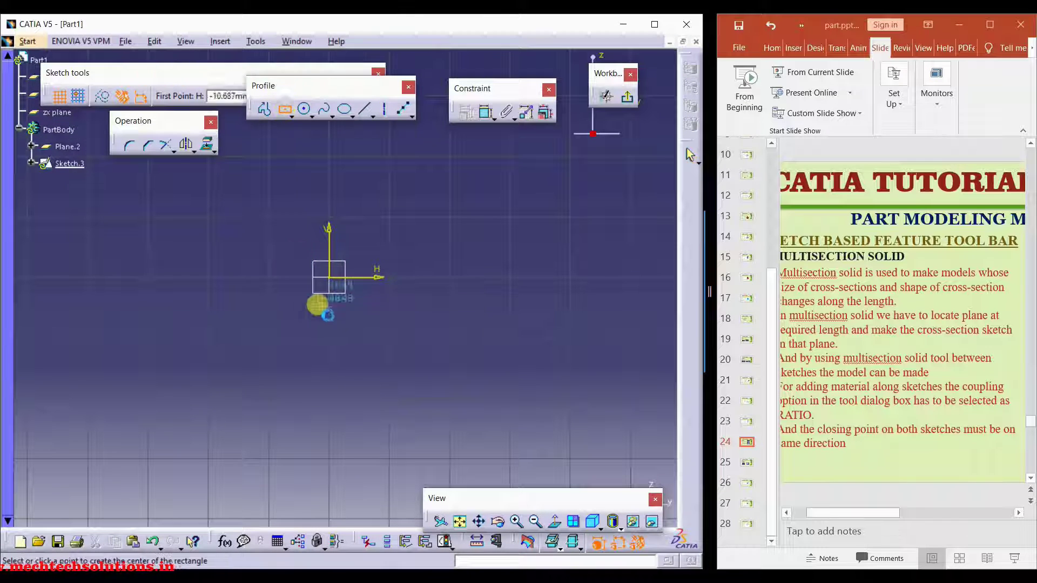
{"action": "left_click", "coordinate": [327, 282]}
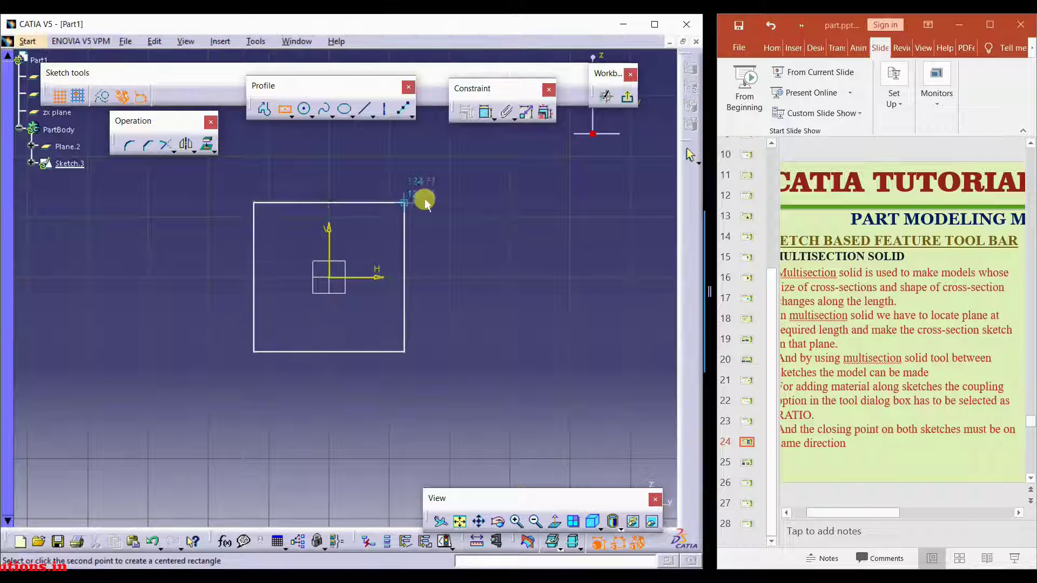
{"action": "left_click", "coordinate": [435, 207]}
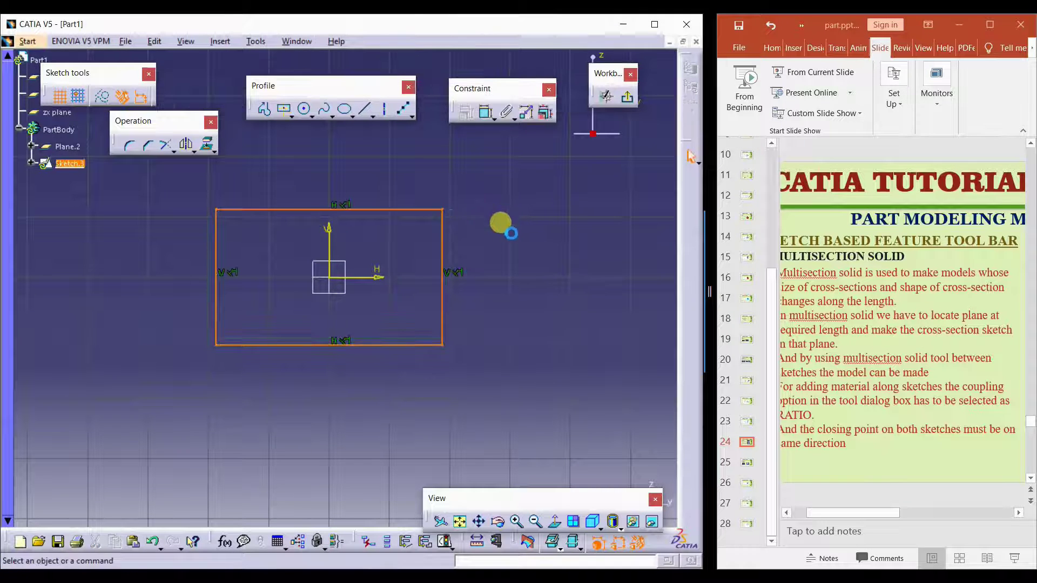
Dimension the rectangle's width and set it to 400 mm.
{"action": "left_click", "coordinate": [488, 115]}
{"action": "left_click", "coordinate": [369, 209]}
{"action": "left_click", "coordinate": [373, 174]}
{"action": "double_click", "coordinate": [378, 168]}
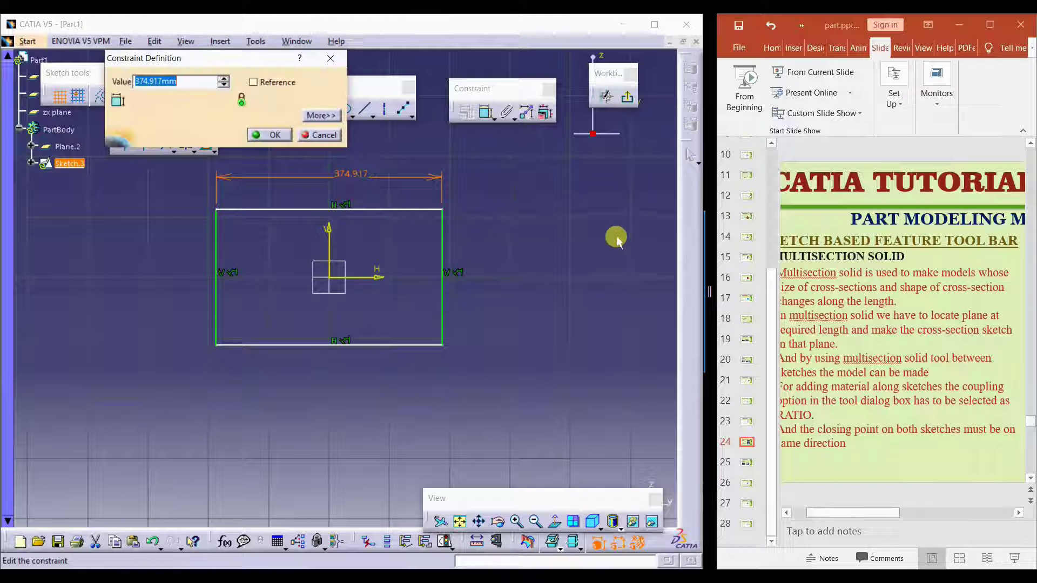
{"action": "type", "text": "400"}
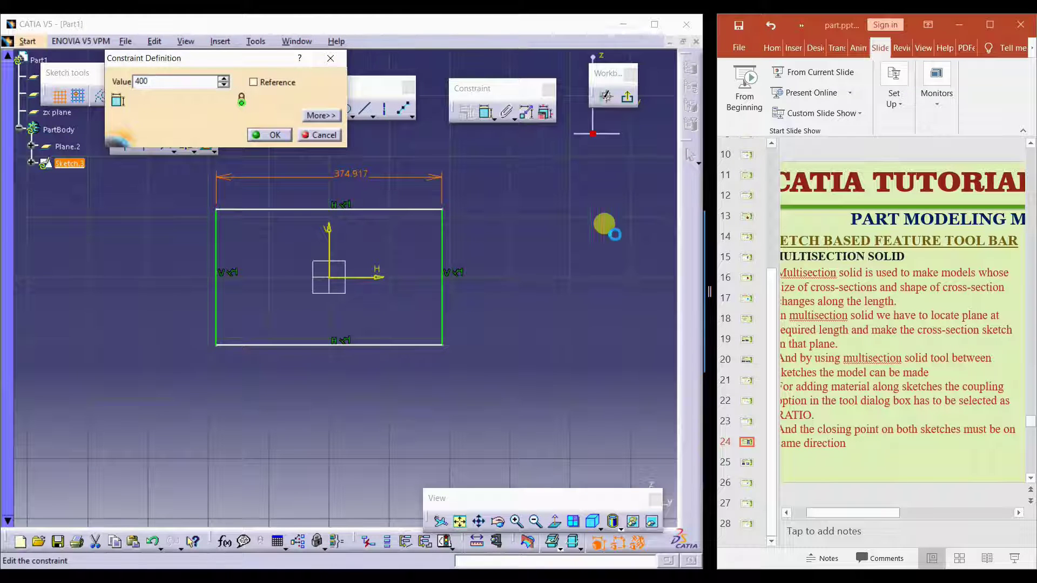
{"action": "key", "text": "Return"}
Dimension the rectangle's height, set it to 250 mm, and exit the sketch.
{"action": "left_click", "coordinate": [486, 114]}
{"action": "left_click", "coordinate": [450, 270]}
{"action": "left_click", "coordinate": [493, 232]}
{"action": "double_click", "coordinate": [493, 243]}
{"action": "type", "text": "250"}
{"action": "key", "text": "Return"}
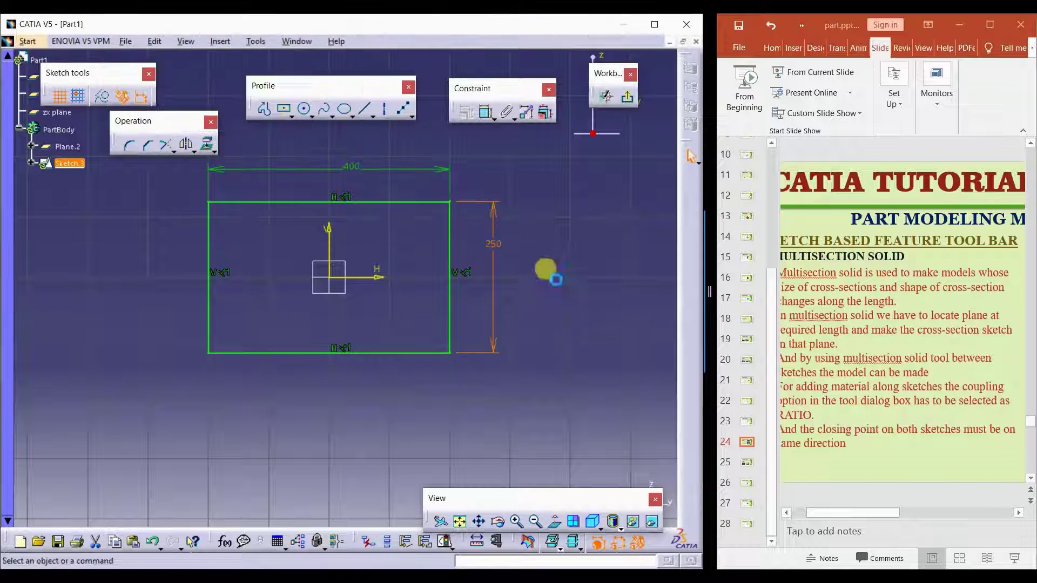
{"action": "left_click", "coordinate": [631, 100]}
Set the reference plane's offset from the yz plane to 400 mm.
{"action": "mouse_move", "coordinate": [375, 299]}
{"action": "middle_mouse_down"}
{"action": "mouse_move", "coordinate": [312, 319]}
{"action": "mouse_move", "coordinate": [440, 394]}
{"action": "mouse_move", "coordinate": [423, 387]}
{"action": "mouse_move", "coordinate": [429, 332]}
{"action": "middle_mouse_up"}
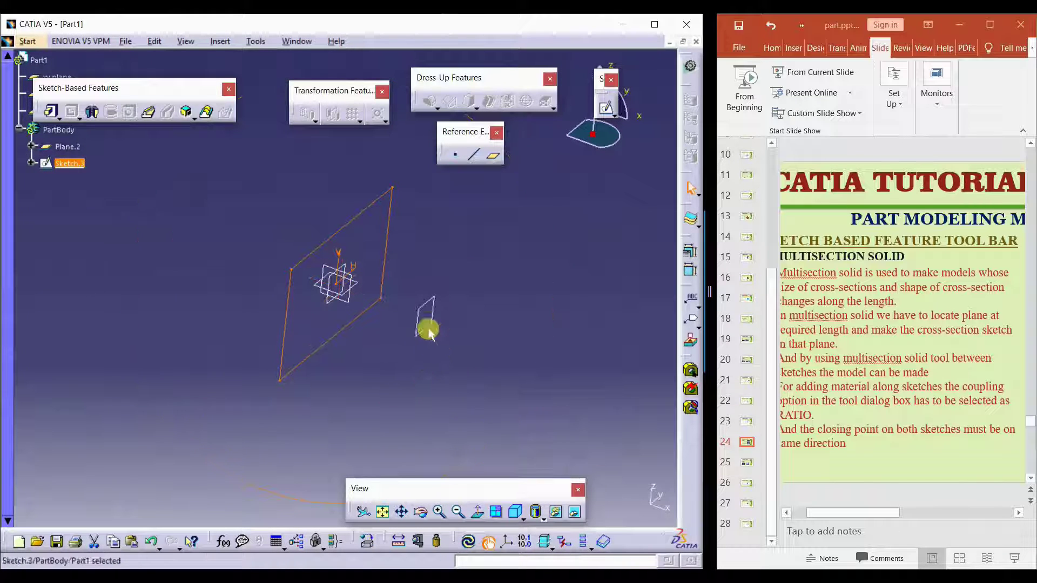
{"action": "left_click", "coordinate": [426, 321]}
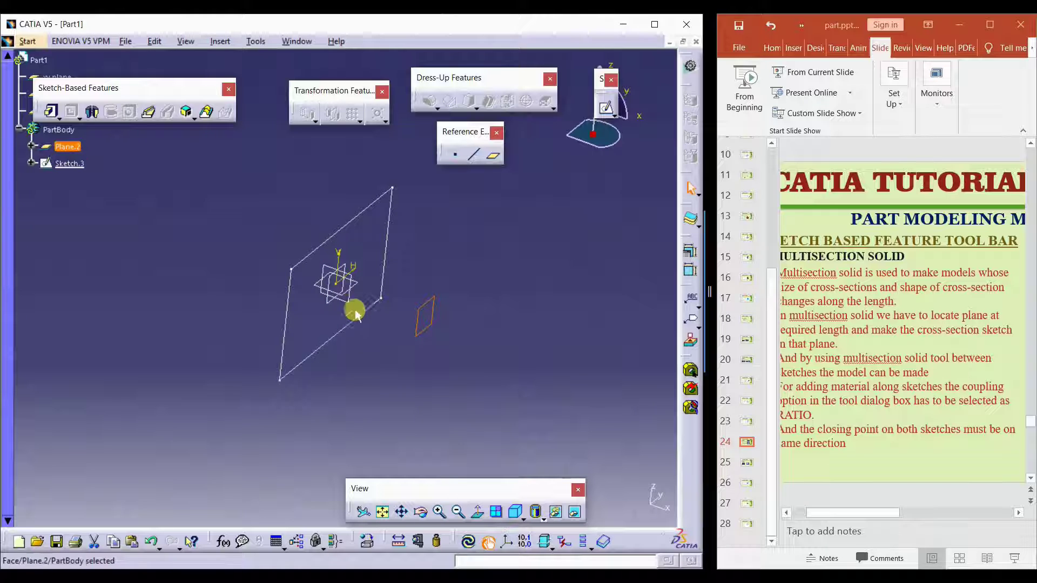
{"action": "double_click", "coordinate": [421, 299]}
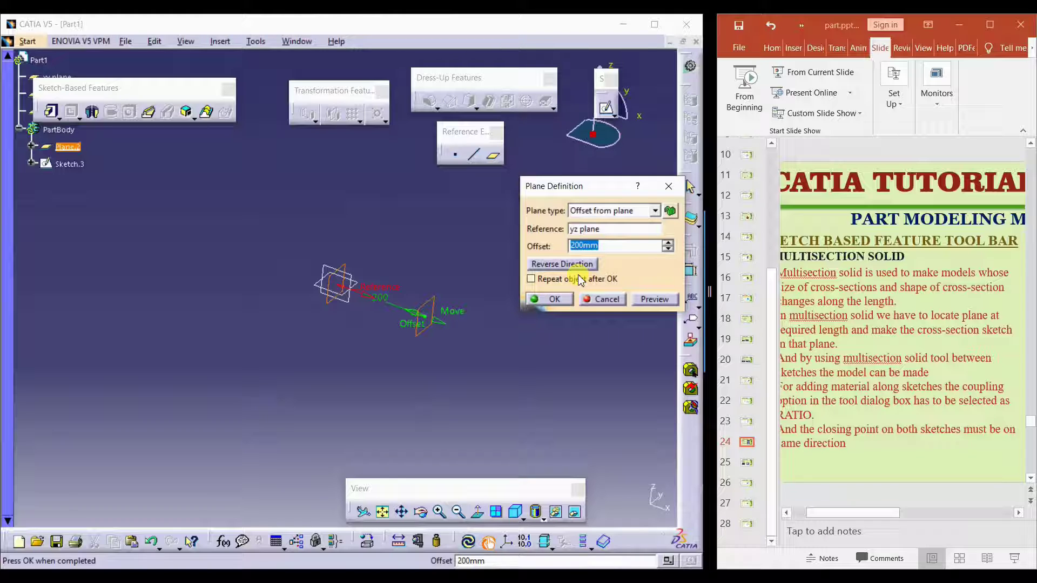
{"action": "type", "text": "4000"}
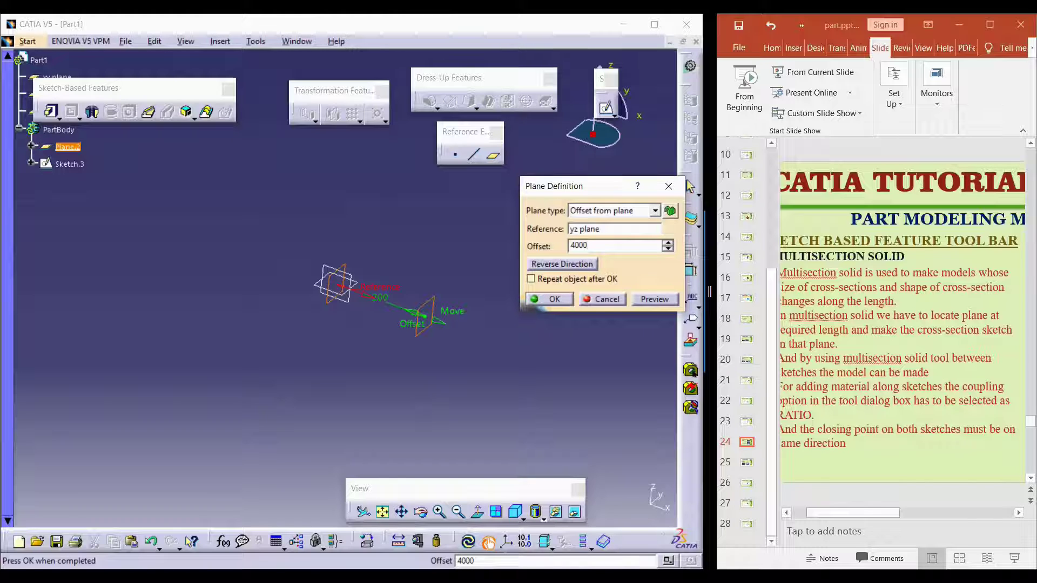
{"action": "left_click", "coordinate": [547, 299]}
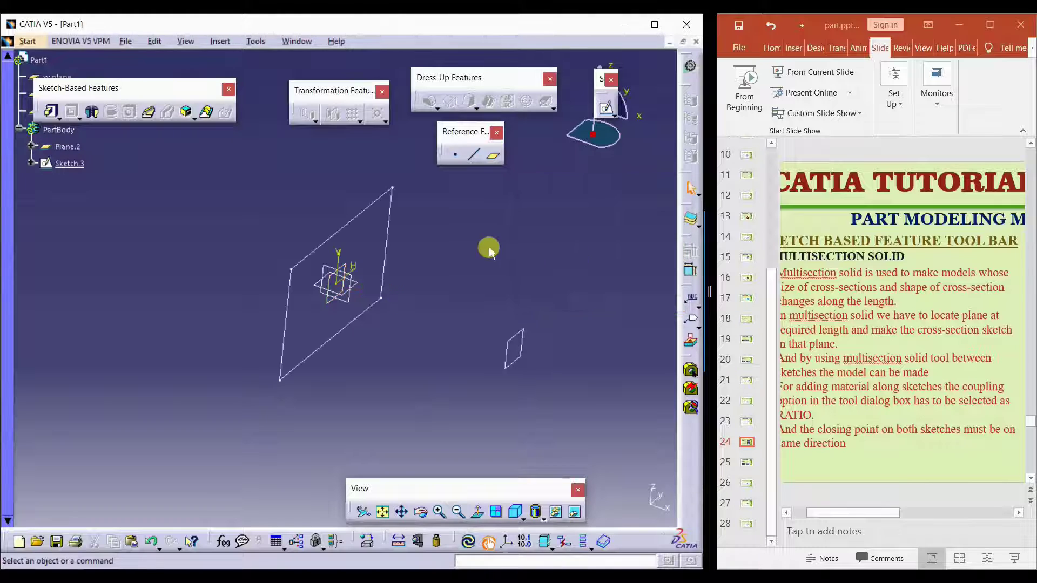
Sketch a circle about 127 mm in diameter, centered at the origin, on the offset plane.
{"action": "middle_click_drag", "start_coordinate": [453, 266], "coordinate": [392, 254]}
{"action": "left_click", "coordinate": [457, 330]}
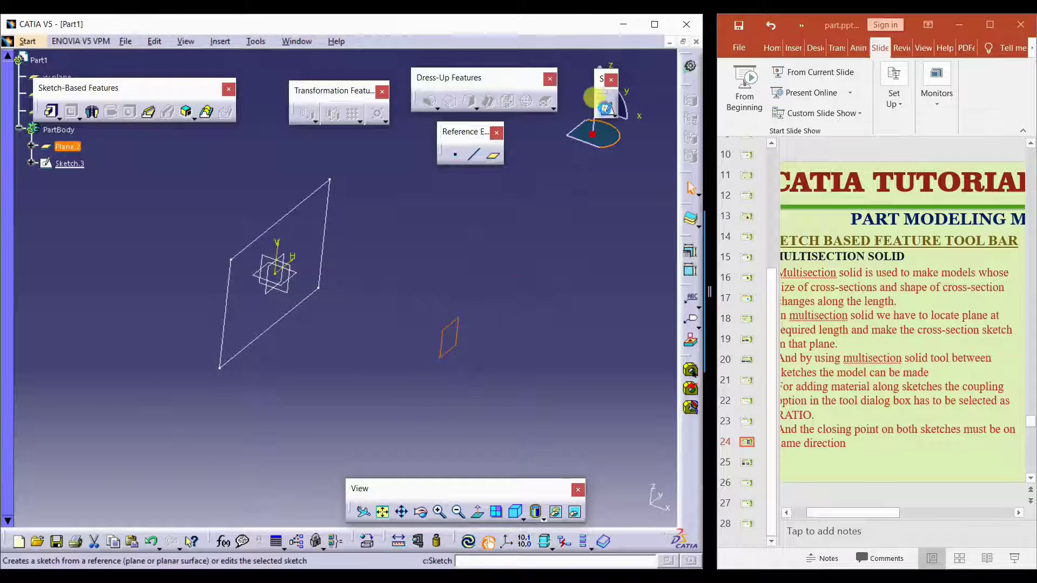
{"action": "left_click", "coordinate": [608, 115]}
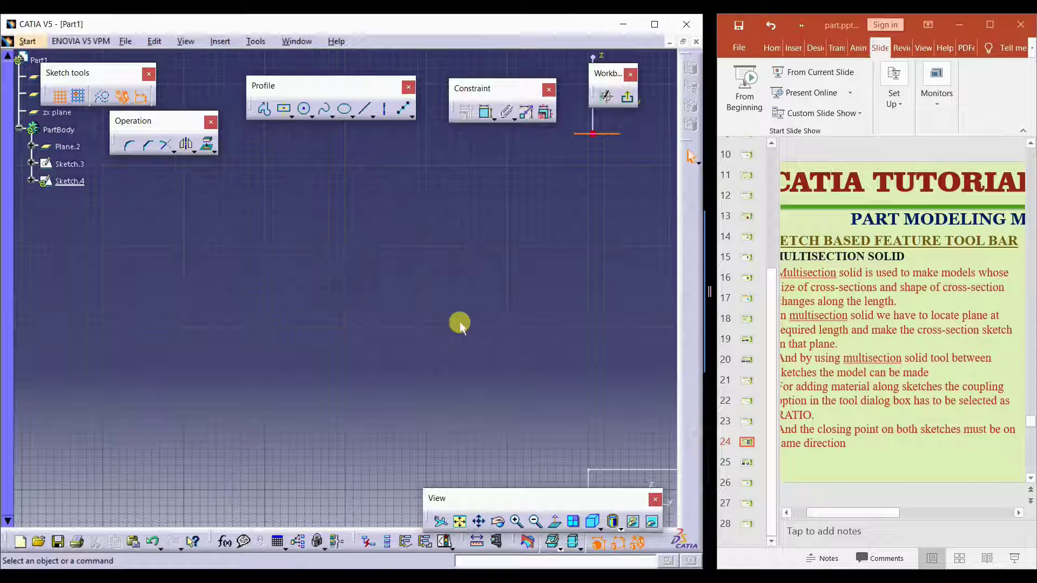
{"action": "left_click", "coordinate": [306, 109]}
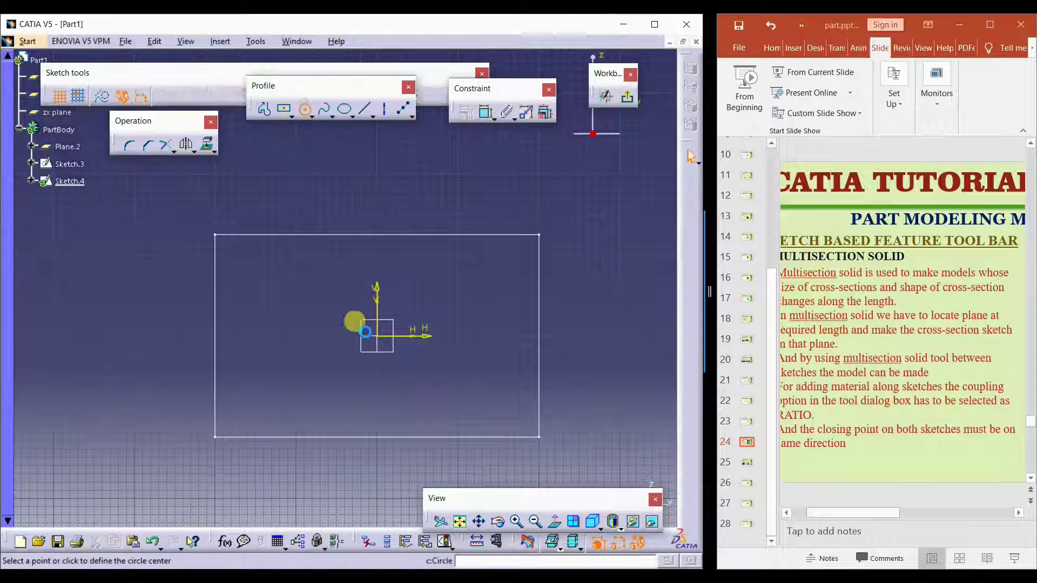
{"action": "left_click", "coordinate": [376, 336]}
{"action": "left_click", "coordinate": [411, 299]}
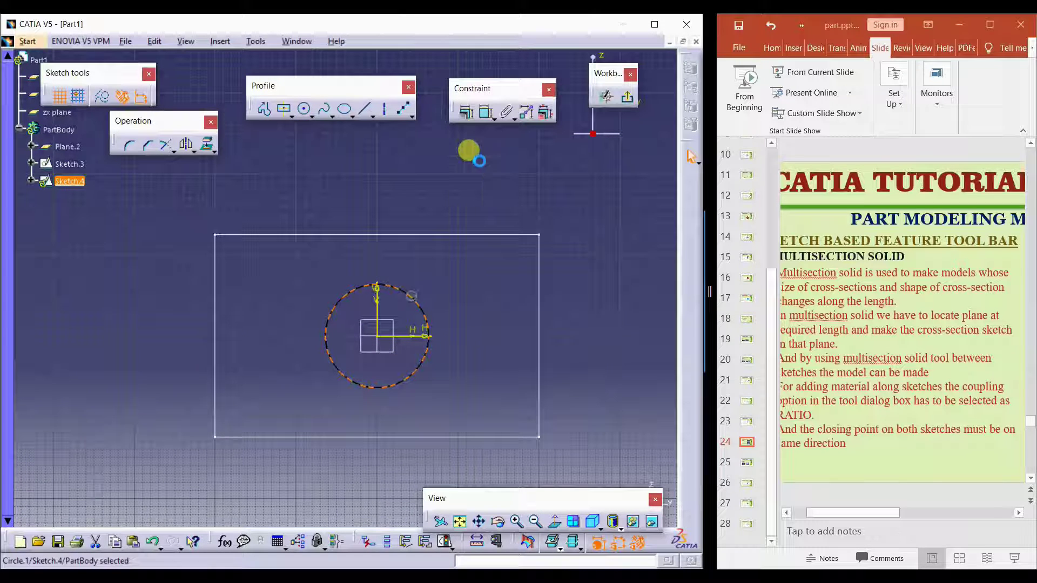
Dimension the circle's diameter, set it to 150 mm, and exit the sketch.
{"action": "left_click", "coordinate": [486, 110]}
{"action": "double_click", "coordinate": [465, 268]}
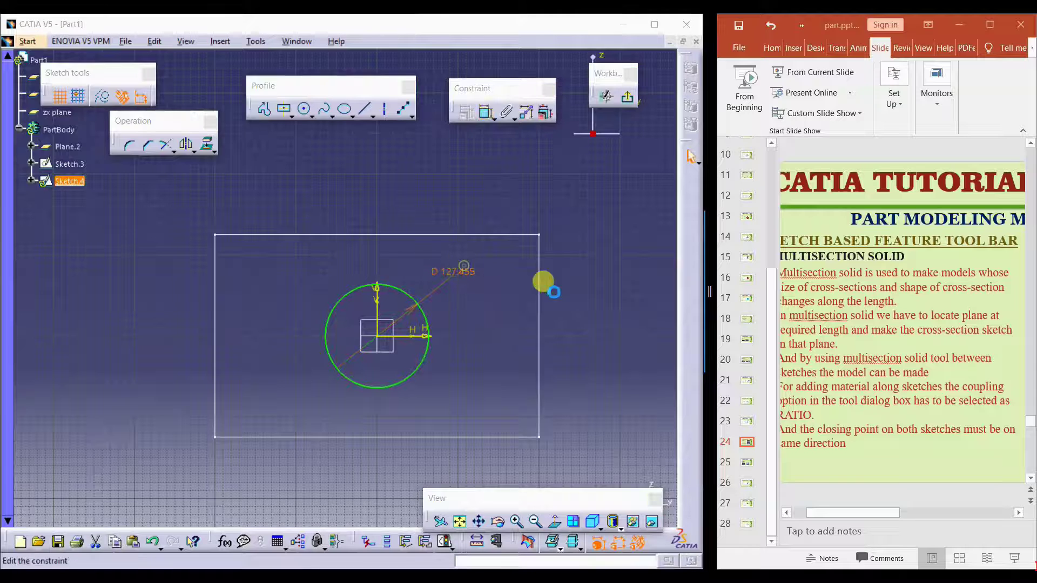
{"action": "type", "text": "150"}
{"action": "key", "text": "Return"}
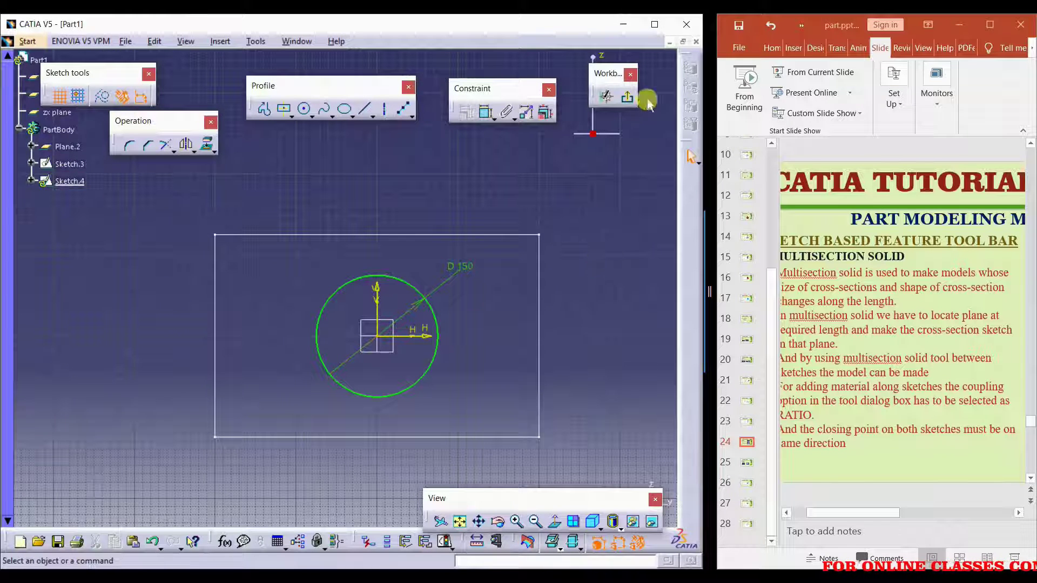
{"action": "left_click", "coordinate": [627, 96]}
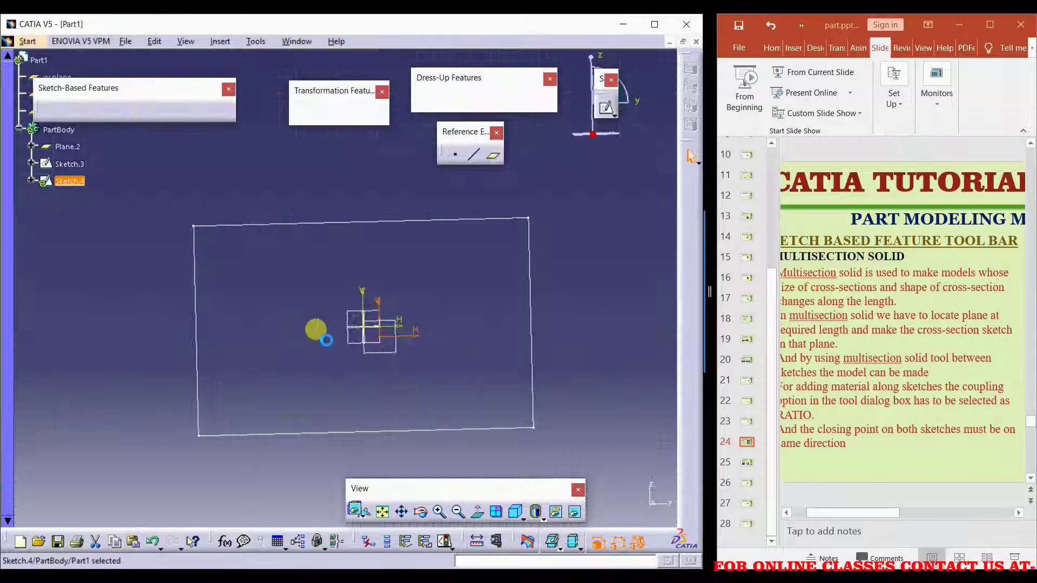
Start a Multi-sections Solid with the rectangle sketch as the first section and the circle sketch as the second.
{"action": "mouse_move", "coordinate": [308, 324]}
{"action": "middle_mouse_down"}
{"action": "mouse_move", "coordinate": [366, 354]}
{"action": "mouse_move", "coordinate": [306, 332]}
{"action": "mouse_move", "coordinate": [327, 331]}
{"action": "middle_mouse_up"}
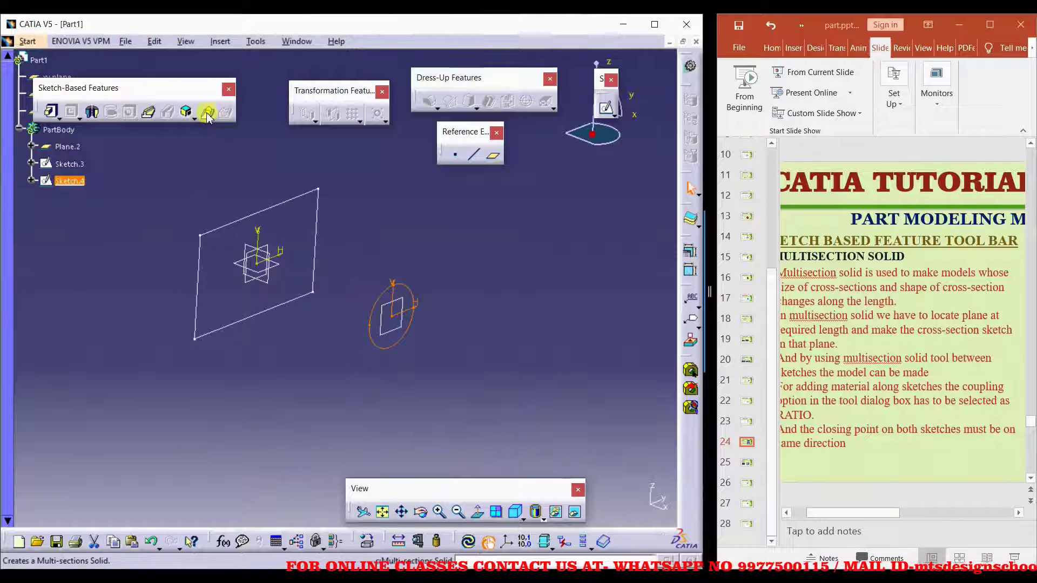
{"action": "left_click", "coordinate": [263, 350]}
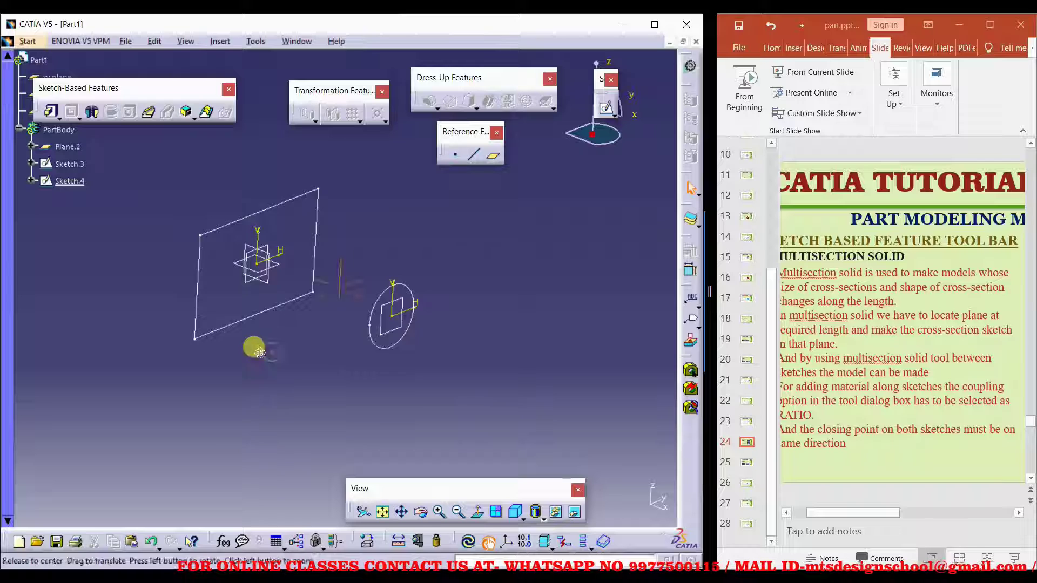
{"action": "middle_click_drag", "start_coordinate": [254, 347], "coordinate": [193, 337]}
{"action": "left_click", "coordinate": [207, 114]}
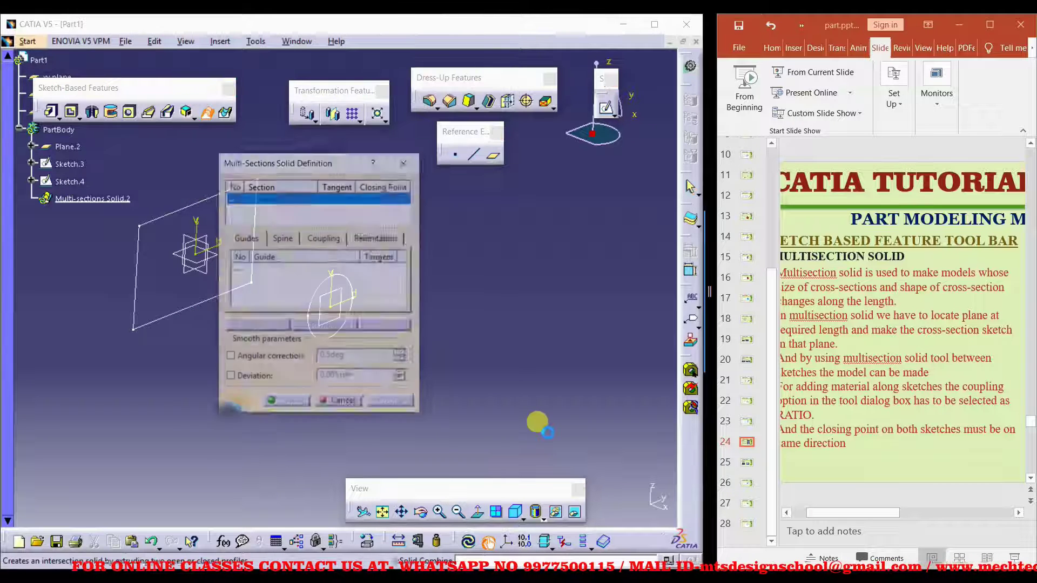
{"action": "left_click_drag", "start_coordinate": [299, 165], "coordinate": [502, 154]}
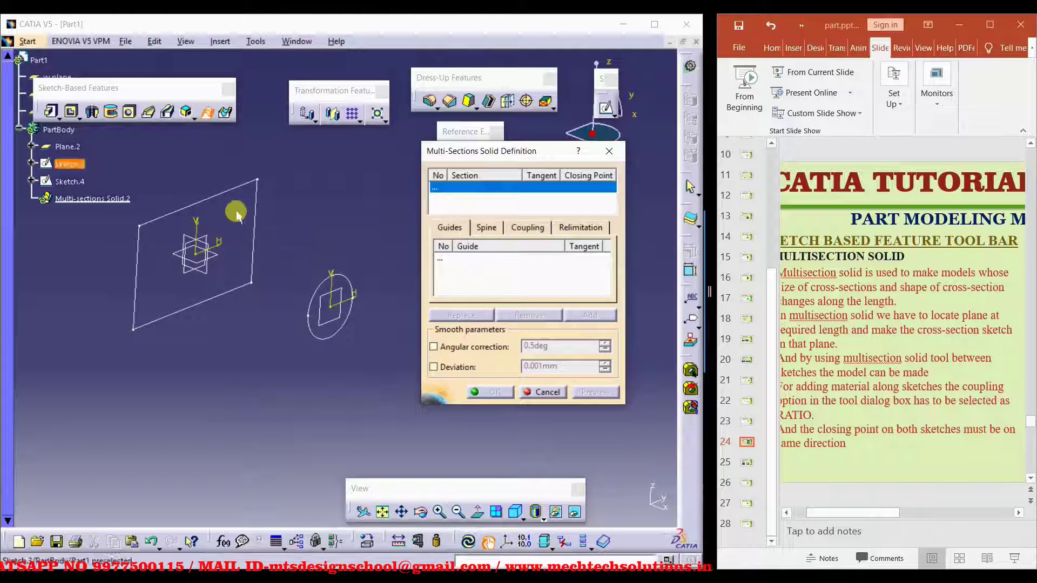
{"action": "left_click", "coordinate": [228, 188]}
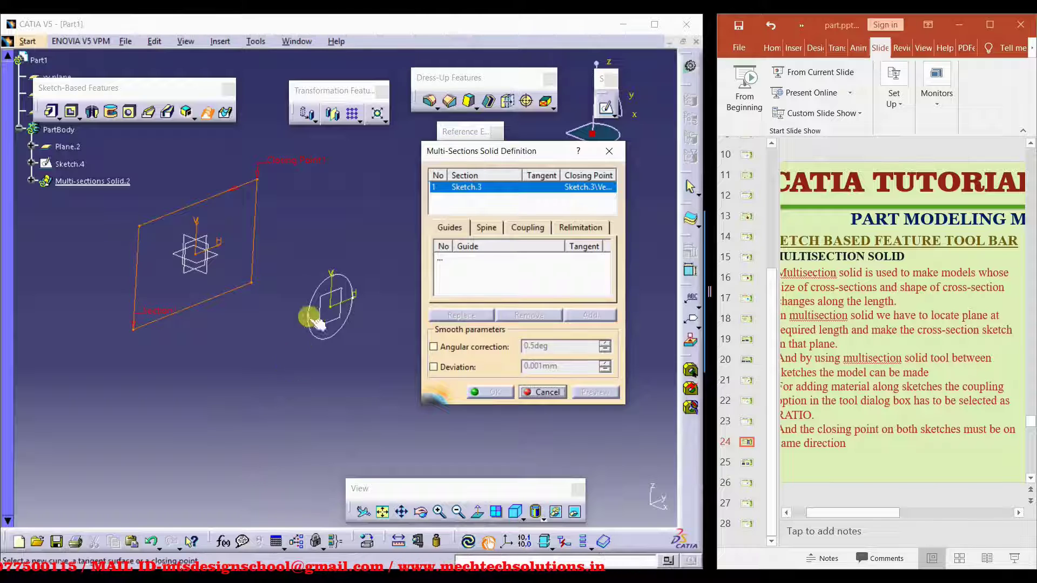
{"action": "left_click", "coordinate": [336, 280]}
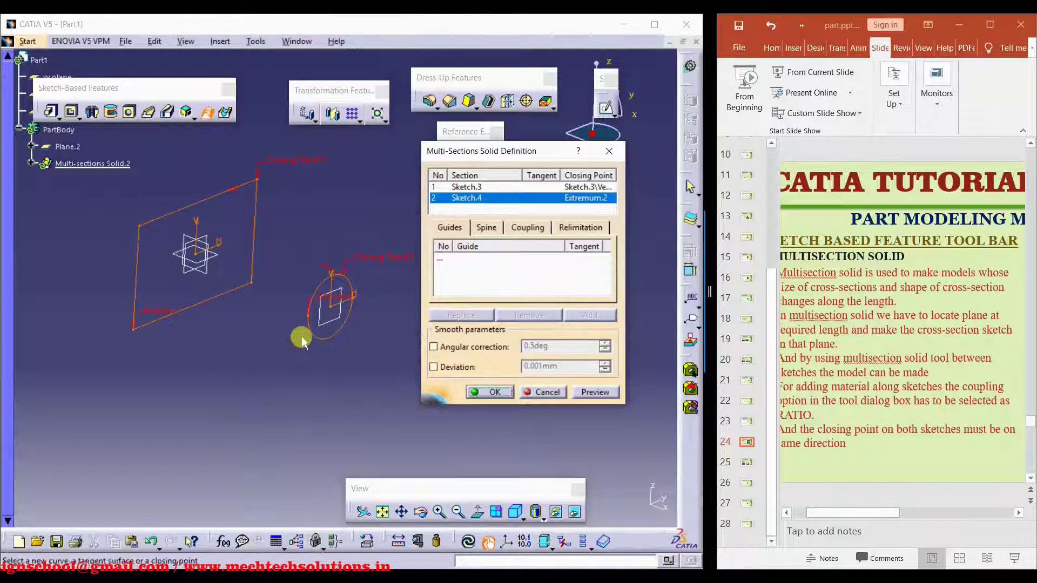
{"action": "mouse_move", "coordinate": [296, 352]}
{"action": "middle_mouse_down"}
{"action": "mouse_move", "coordinate": [292, 302]}
{"action": "mouse_move", "coordinate": [232, 368]}
{"action": "middle_mouse_up"}
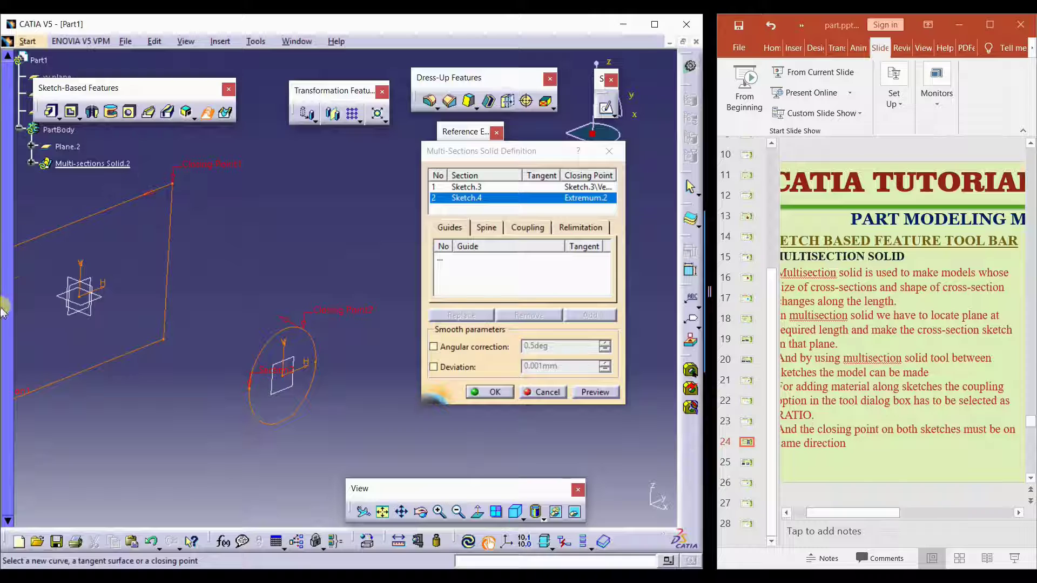
{"action": "middle_click_drag", "start_coordinate": [120, 285], "coordinate": [129, 323]}
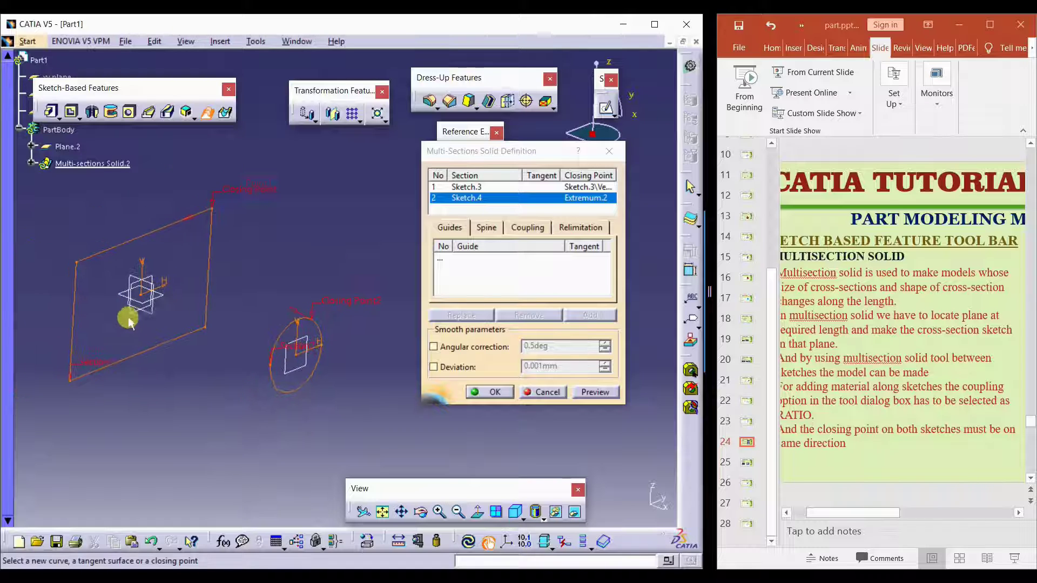
{"action": "middle_click_drag", "start_coordinate": [168, 367], "coordinate": [173, 379]}
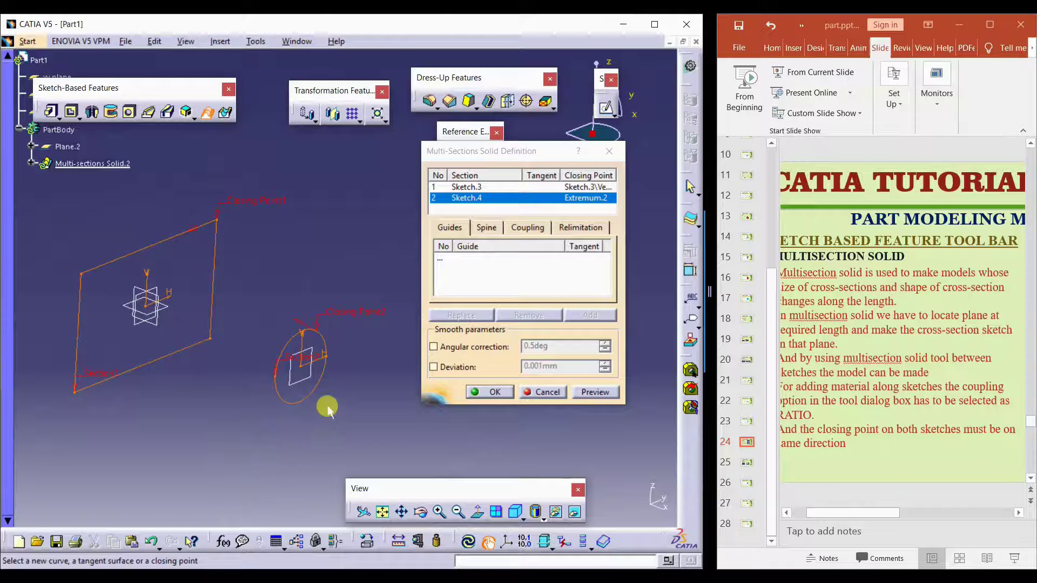
{"action": "left_click", "coordinate": [296, 321]}
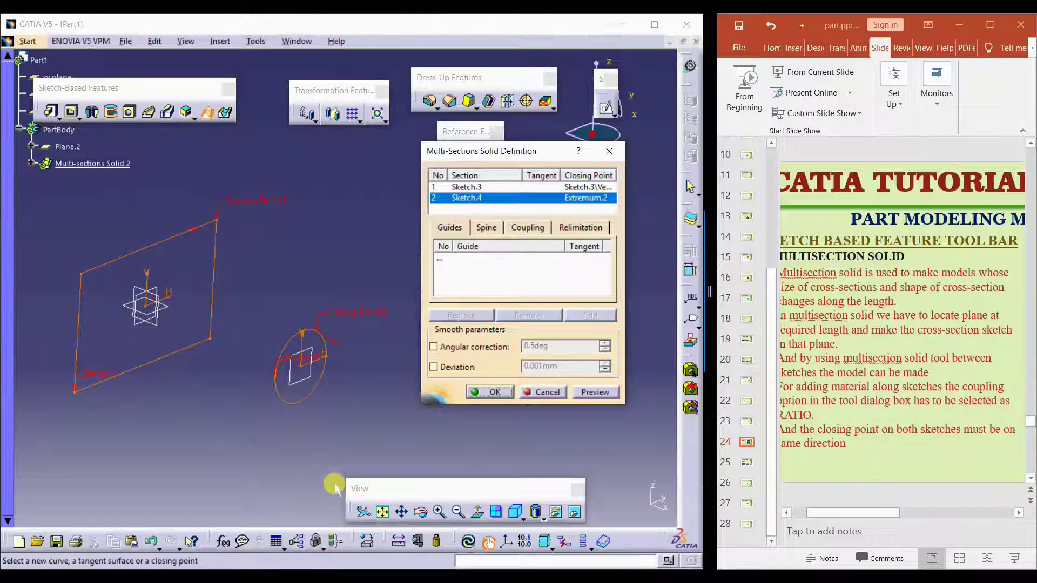
{"action": "left_click", "coordinate": [332, 344]}
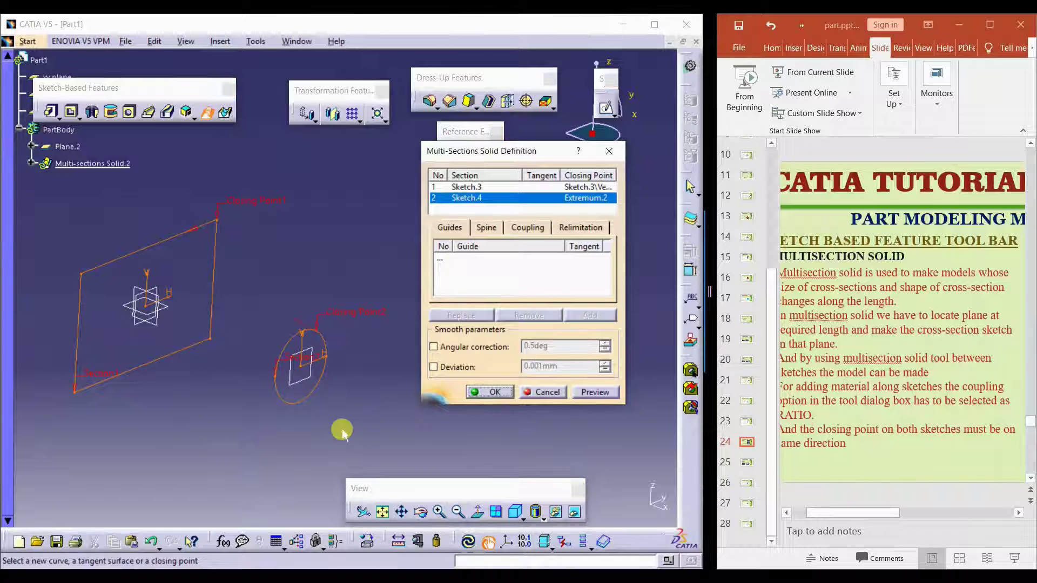
{"action": "left_click", "coordinate": [299, 321]}
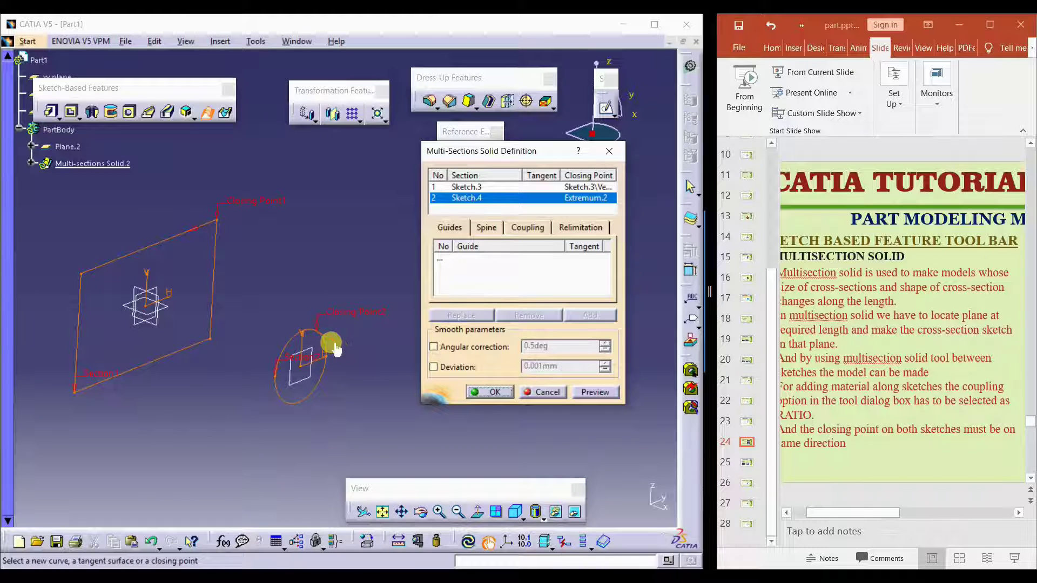
{"action": "left_click", "coordinate": [334, 343]}
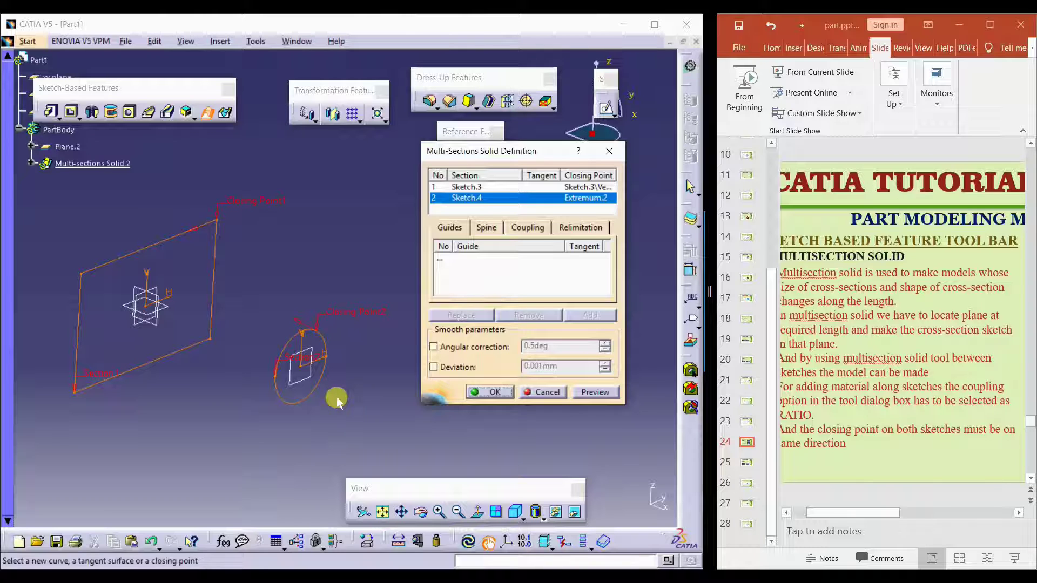
Try to preview the multi-sections solid with the default Tangency then curvature coupling.
{"action": "left_click", "coordinate": [595, 397]}
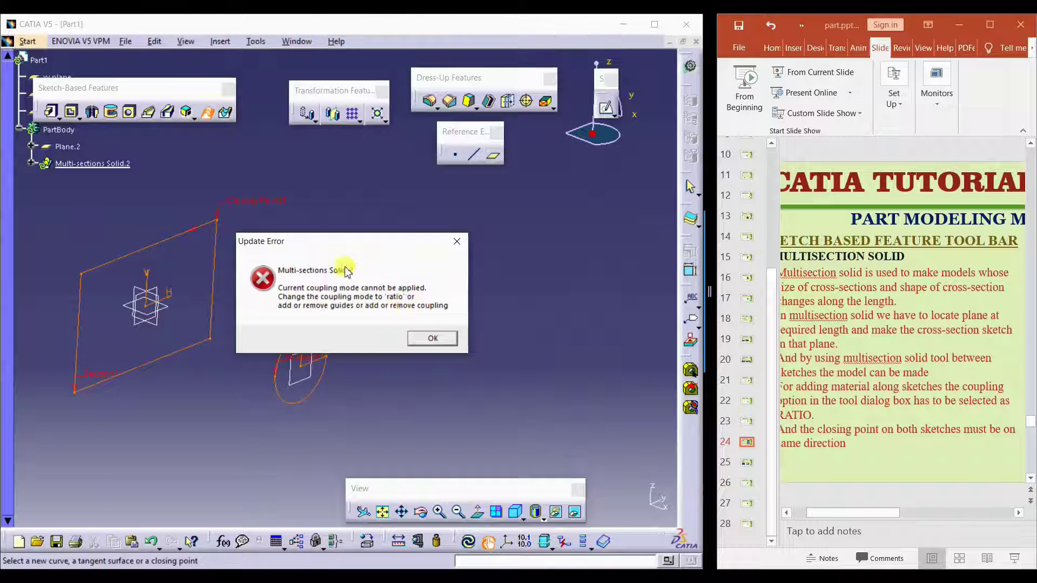
{"action": "left_click_drag", "start_coordinate": [335, 240], "coordinate": [377, 190]}
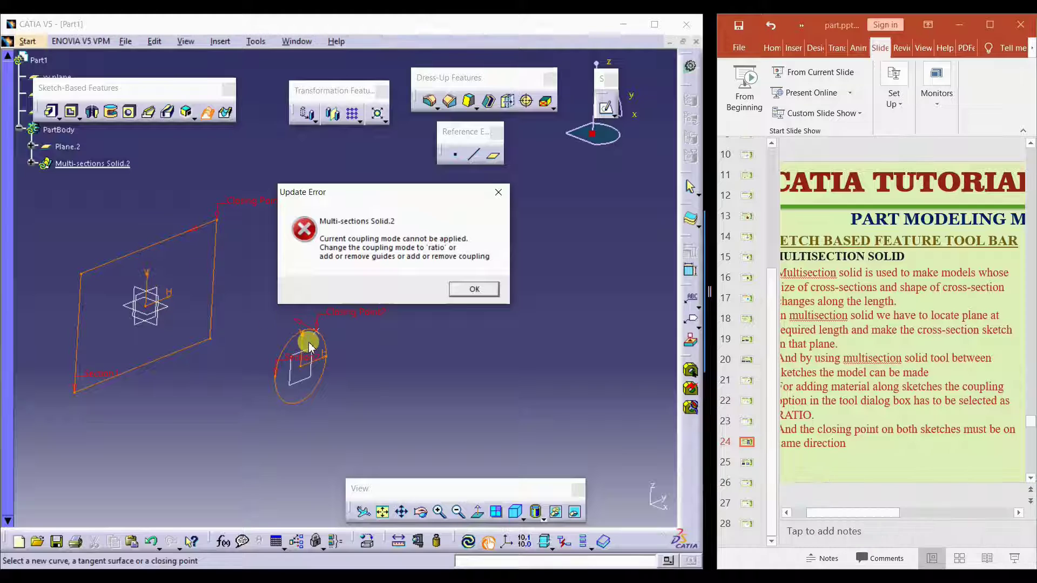
{"action": "left_click", "coordinate": [471, 290]}
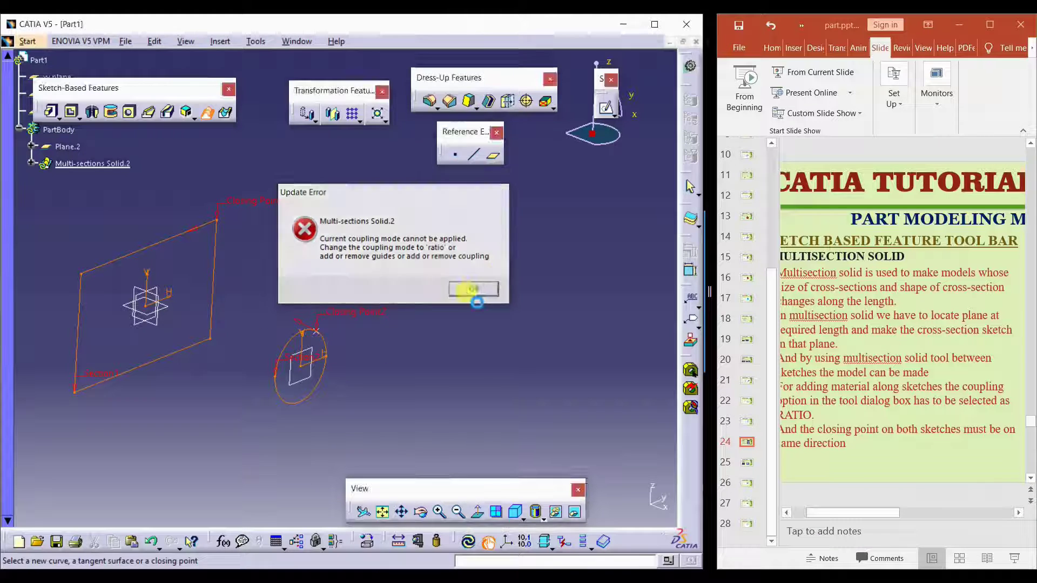
Set the sections coupling to Ratio, preview the shape, and create the multi-sections solid.
{"action": "left_click", "coordinate": [528, 228]}
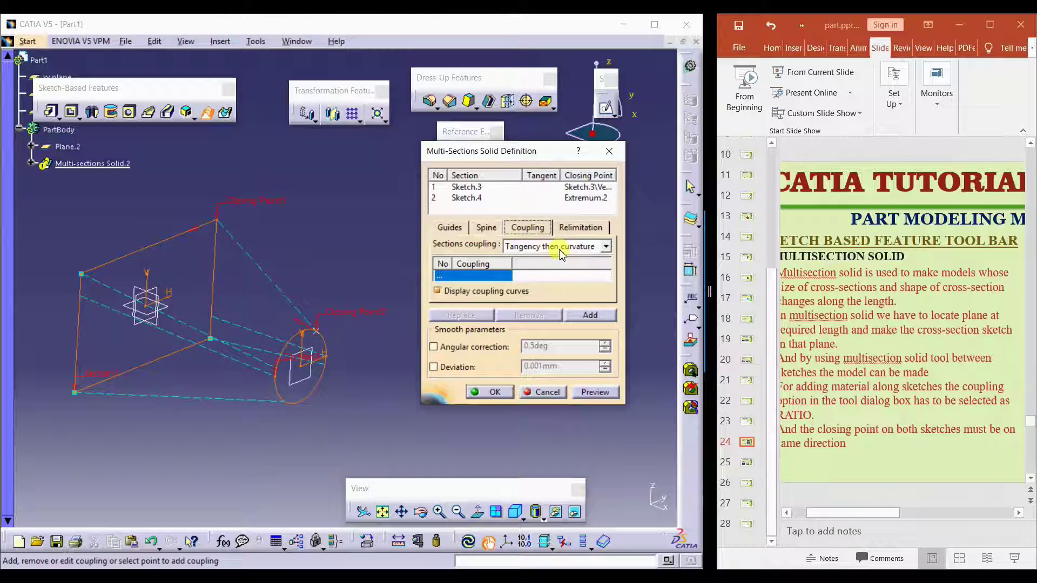
{"action": "left_click", "coordinate": [602, 247]}
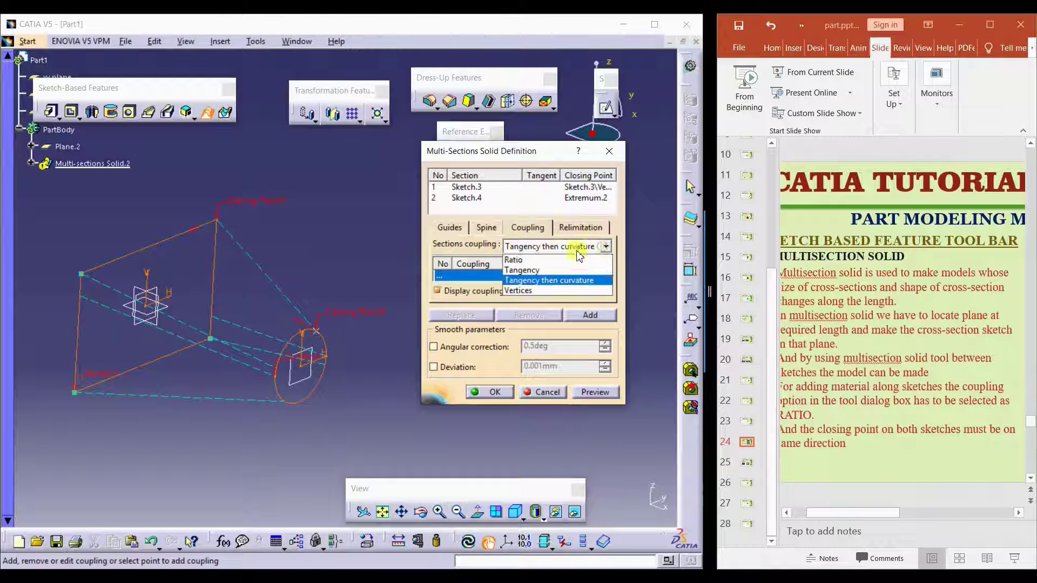
{"action": "left_click", "coordinate": [516, 260]}
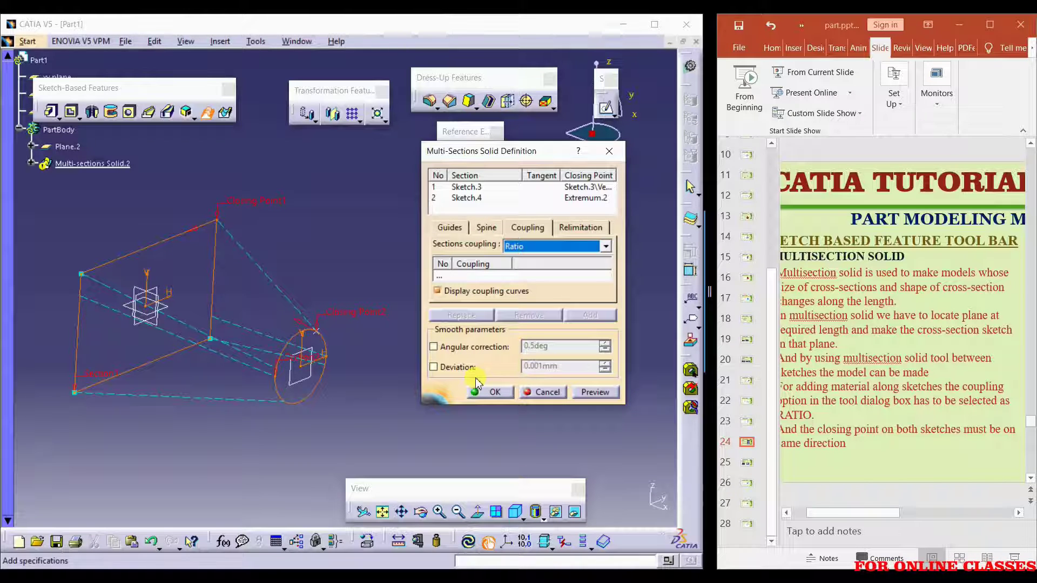
{"action": "left_click", "coordinate": [579, 394]}
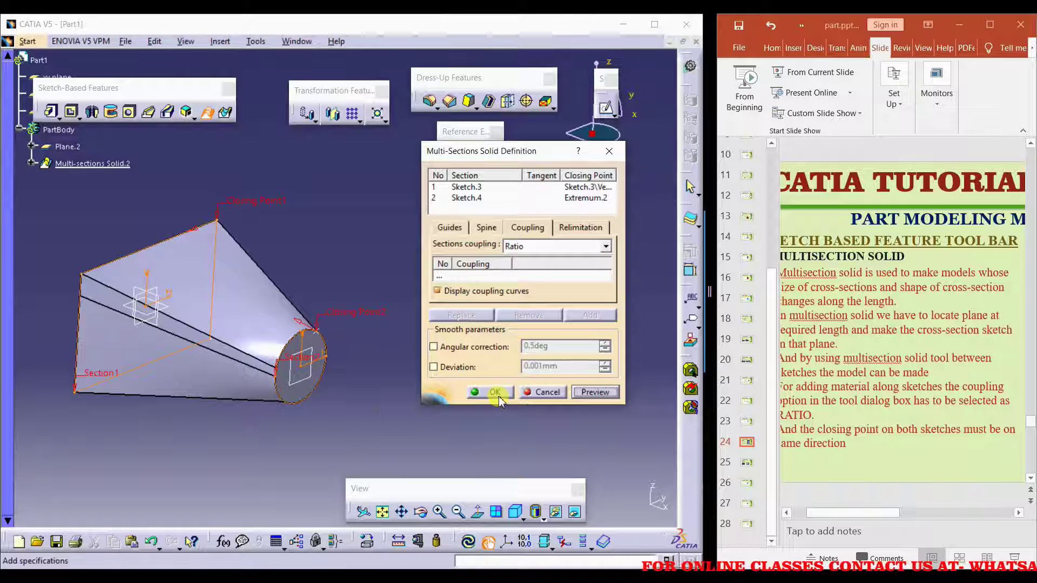
{"action": "left_click", "coordinate": [495, 393]}
{"action": "middle_click_drag", "start_coordinate": [324, 342], "coordinate": [305, 391]}
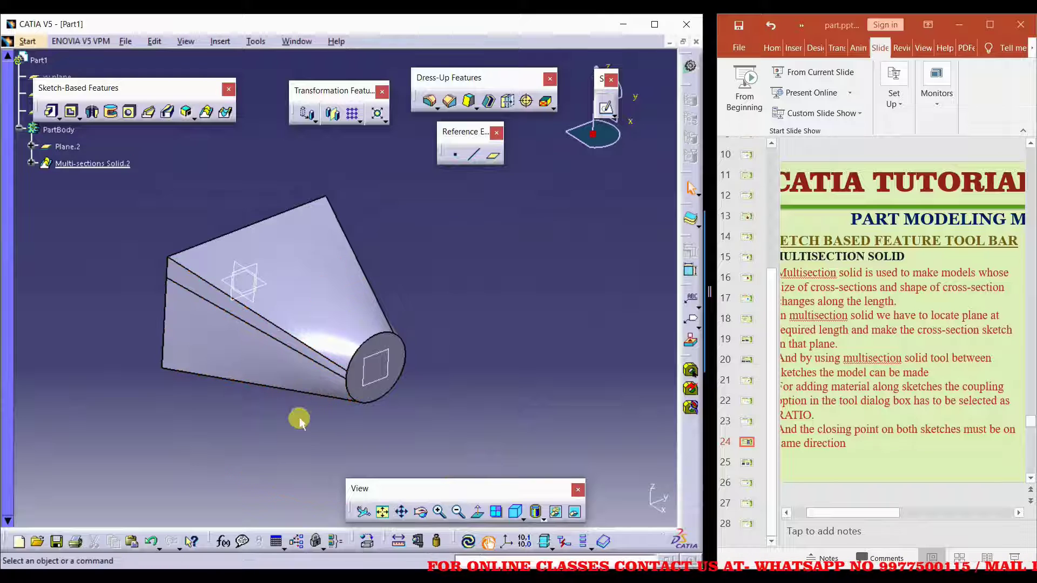
{"action": "middle_click_drag", "start_coordinate": [387, 378], "coordinate": [438, 321]}
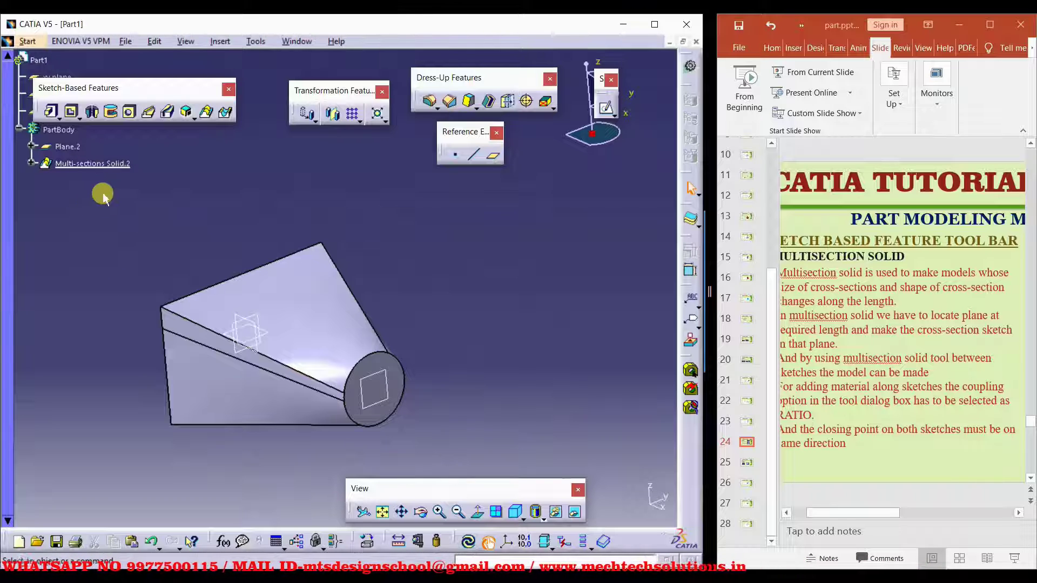
Delete the multi-sections solid together with its aggregated elements, and undo that deletion.
{"action": "right_click", "coordinate": [93, 174]}
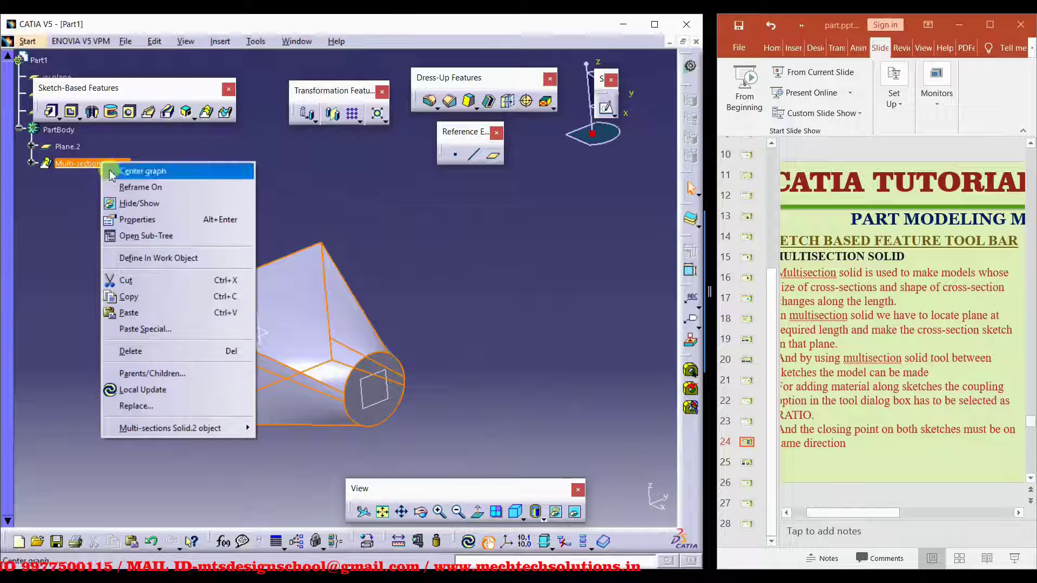
{"action": "left_click", "coordinate": [133, 356]}
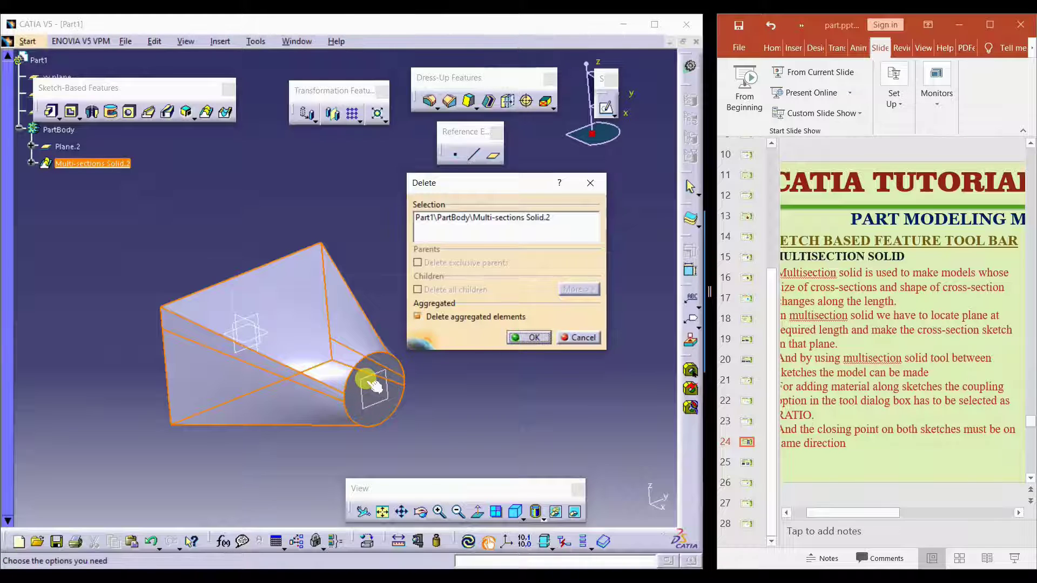
{"action": "left_click", "coordinate": [530, 338]}
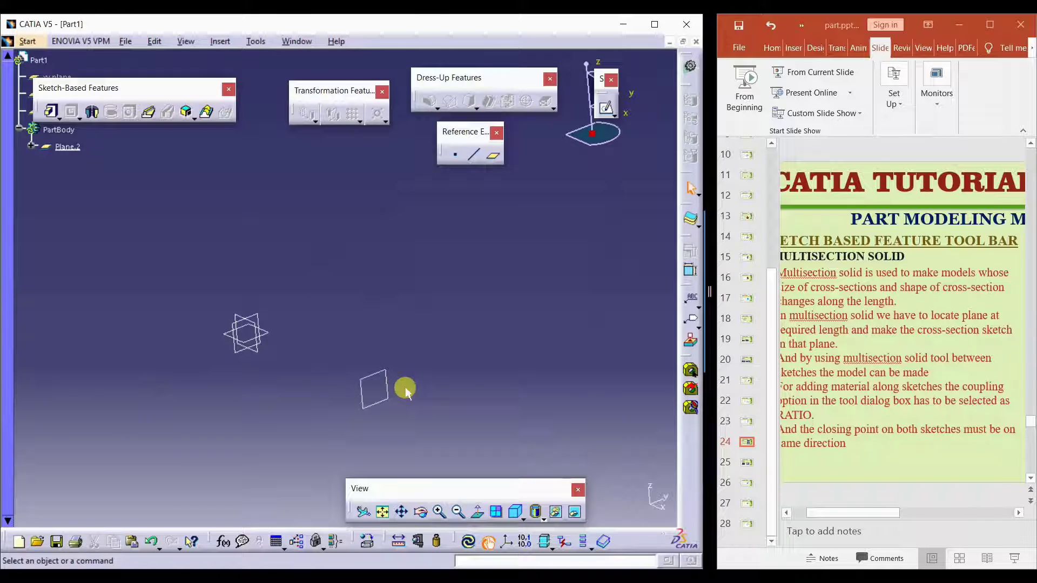
{"action": "key", "text": "ctrl+z"}
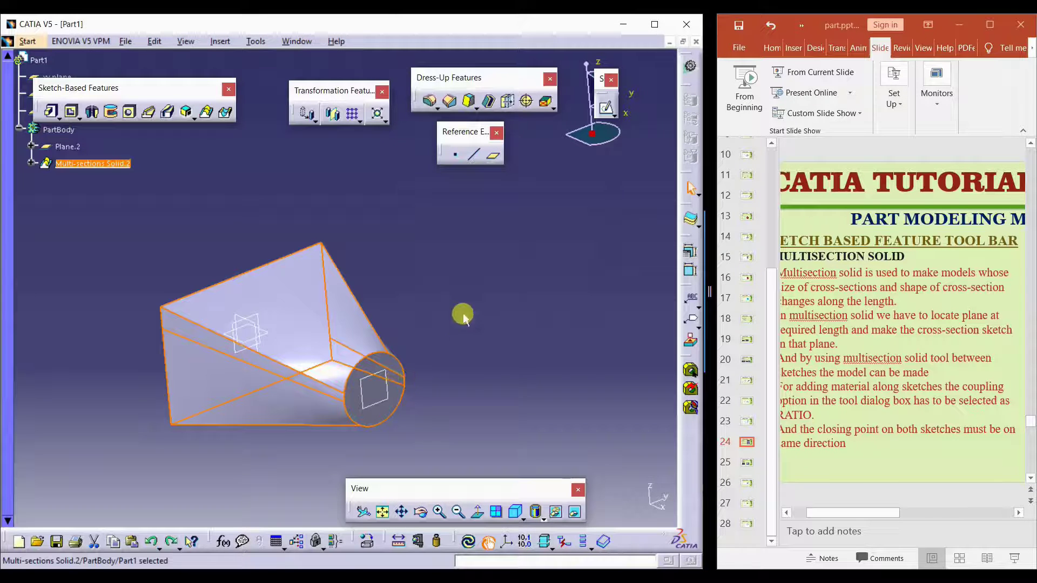
{"action": "left_click", "coordinate": [433, 308]}
Delete the multi-sections solid with the Delete aggregated elements option off, keeping its rectangle and circle sketches.
{"action": "right_click", "coordinate": [115, 168]}
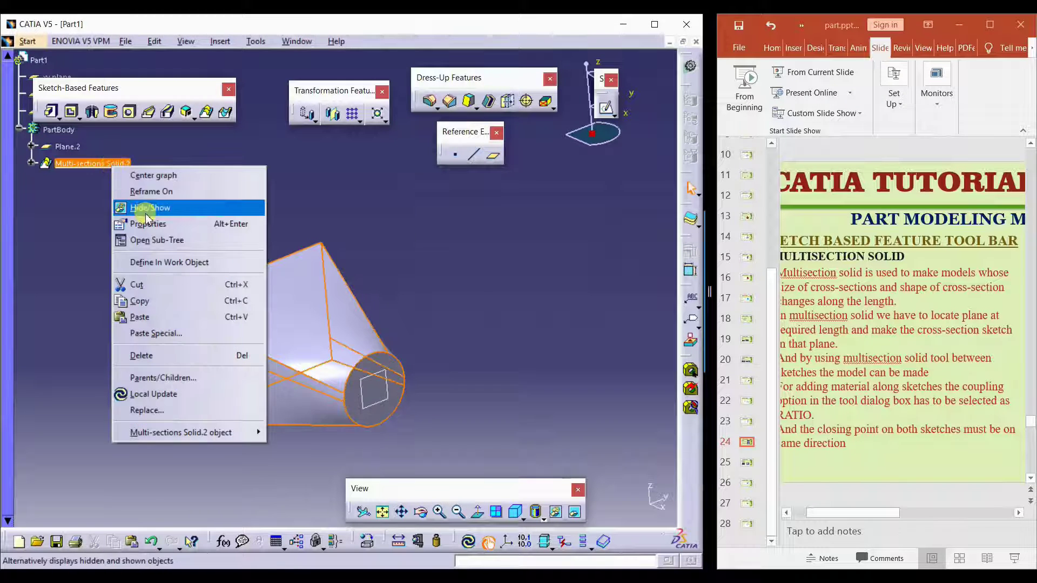
{"action": "left_click", "coordinate": [141, 355]}
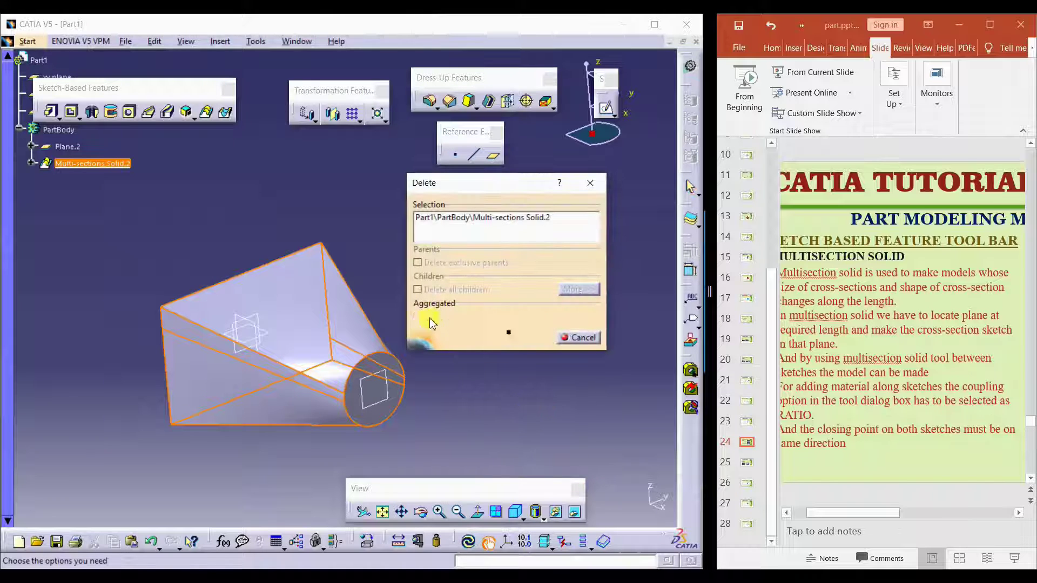
{"action": "left_click", "coordinate": [535, 338]}
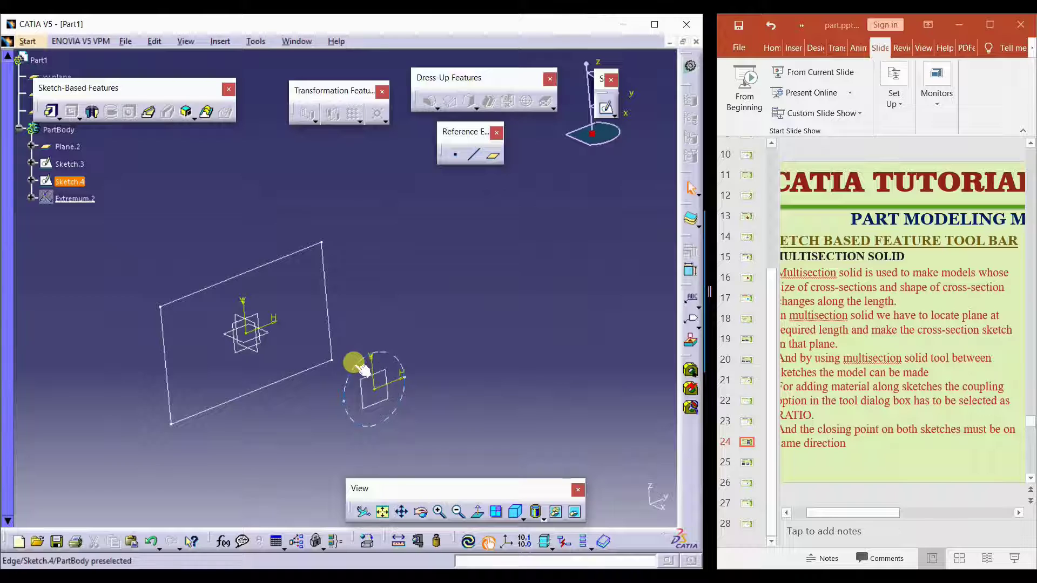
Open the circle sketch on the offset plane for editing.
{"action": "double_click", "coordinate": [385, 358]}
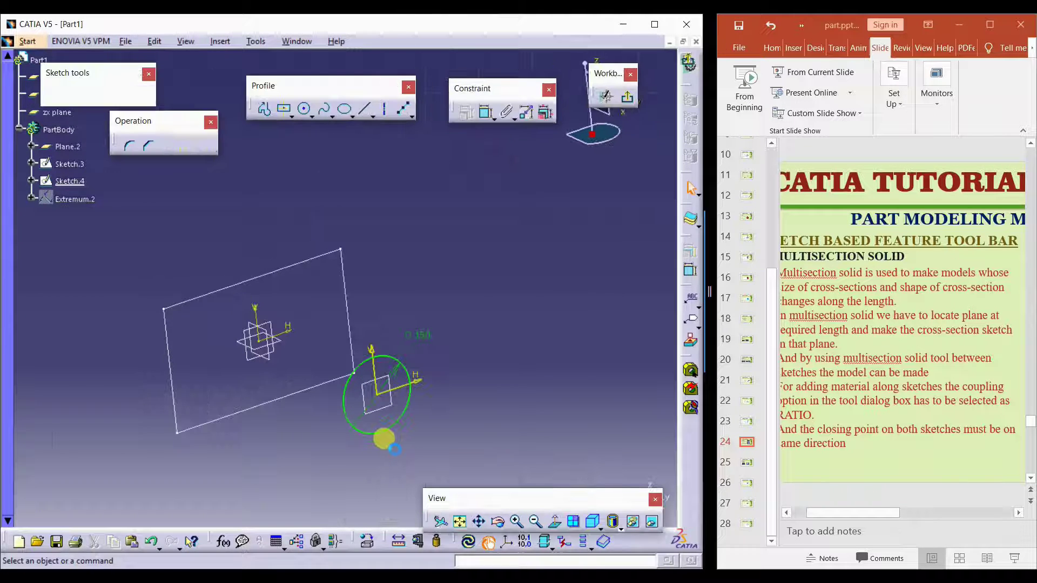
{"action": "mouse_move", "coordinate": [394, 446]}
{"action": "middle_mouse_down"}
{"action": "mouse_move", "coordinate": [366, 359]}
{"action": "mouse_move", "coordinate": [392, 332]}
{"action": "middle_mouse_up"}
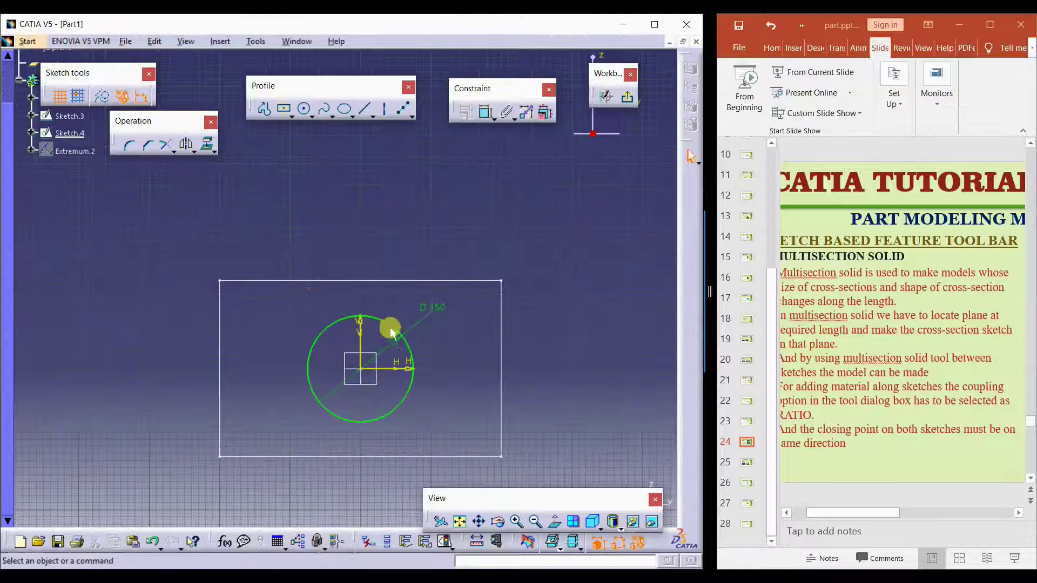
Place a single point on the upper-left arc of the circle with Point by Clicking, and delete it again.
{"action": "left_click", "coordinate": [410, 115]}
{"action": "left_click", "coordinate": [405, 112]}
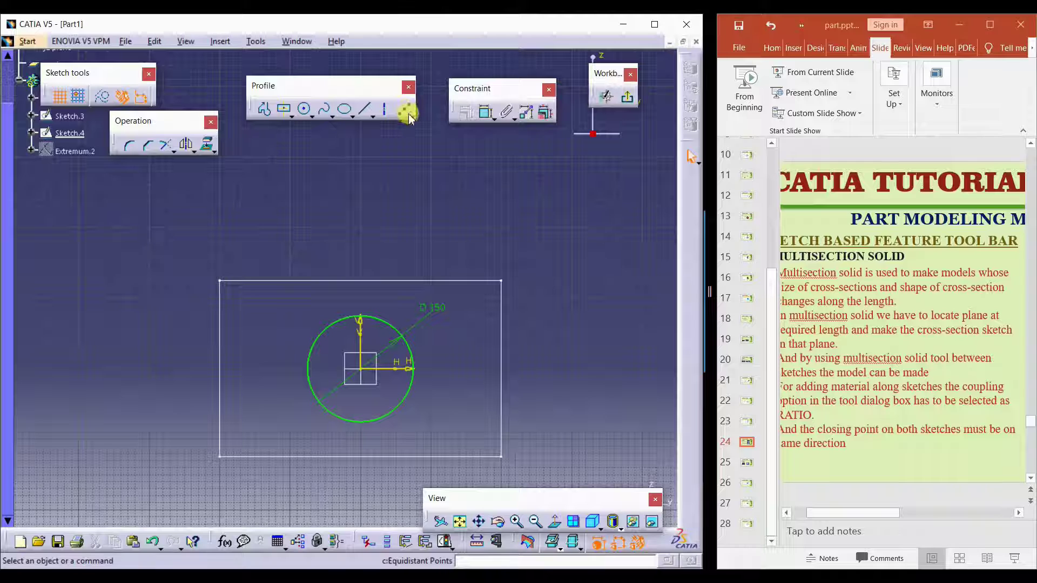
{"action": "left_click", "coordinate": [411, 116]}
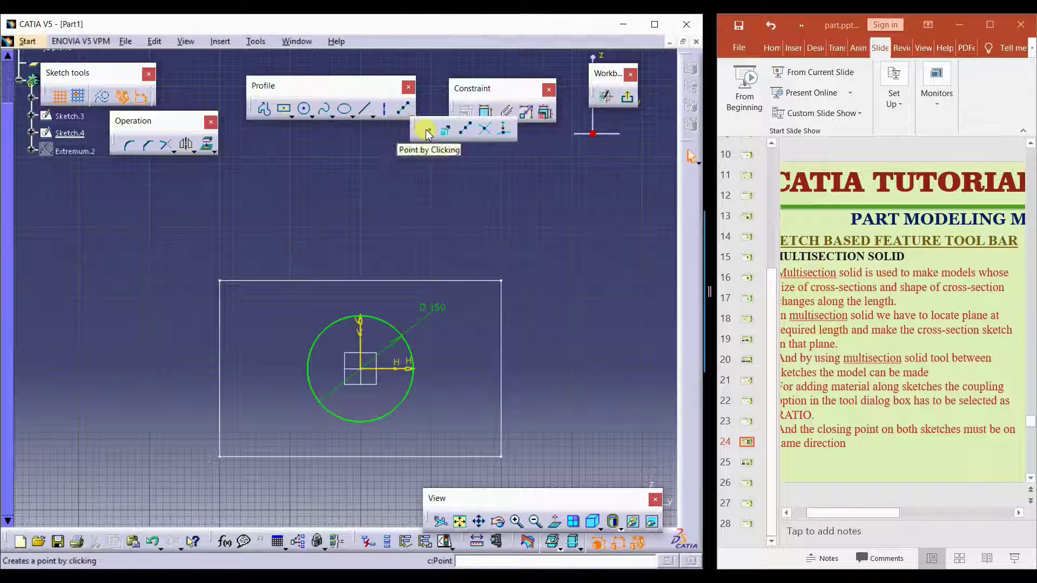
{"action": "left_click", "coordinate": [427, 133]}
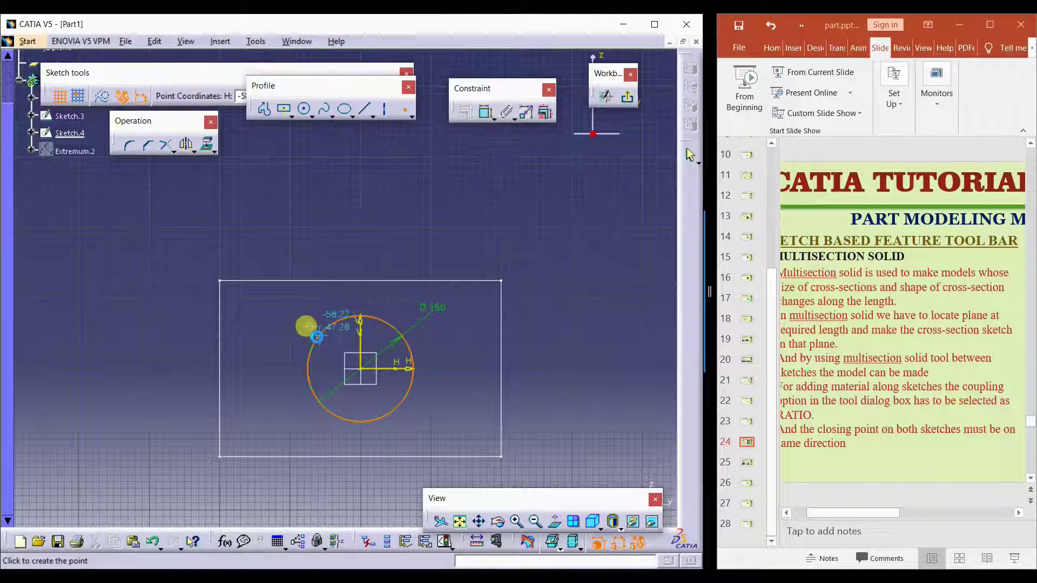
{"action": "left_click", "coordinate": [326, 330]}
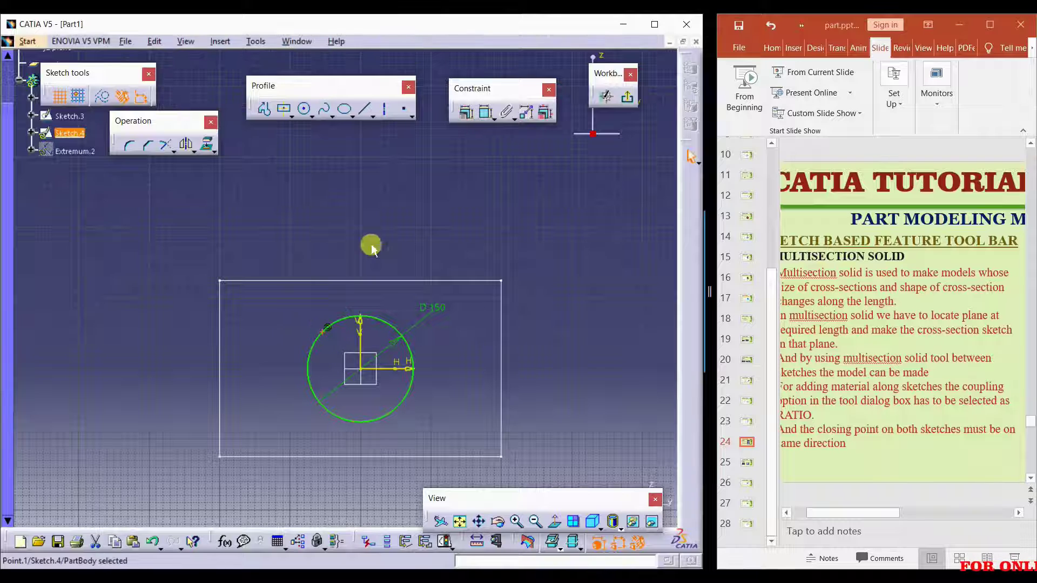
{"action": "left_click", "coordinate": [410, 186]}
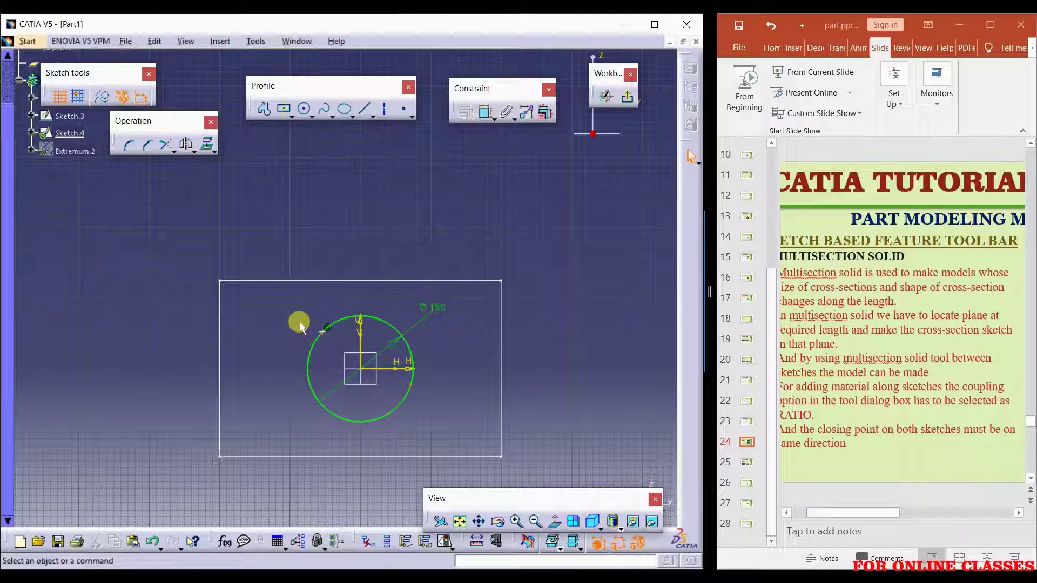
{"action": "left_click", "coordinate": [327, 327]}
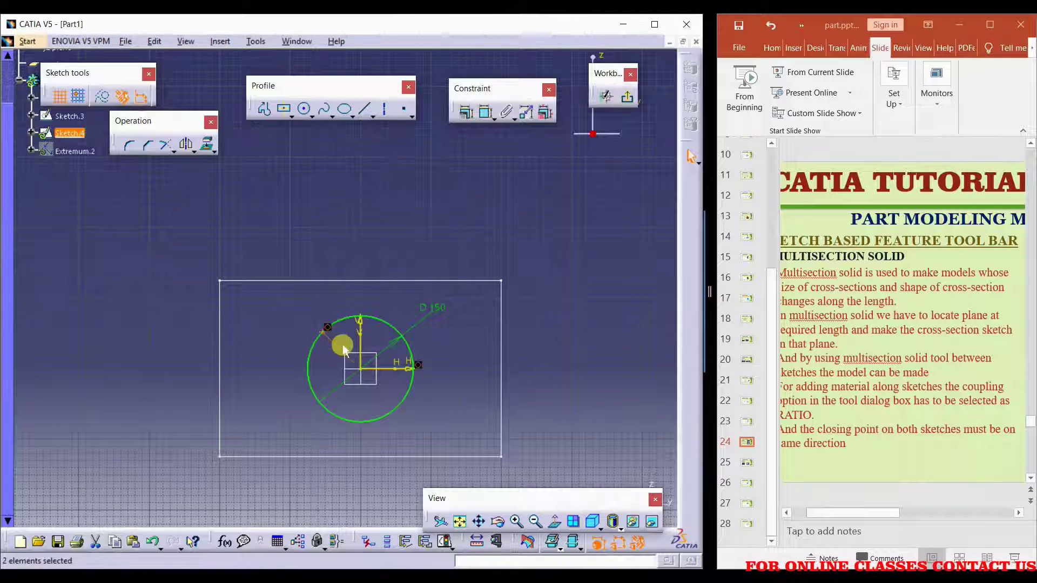
{"action": "key", "text": "Delete"}
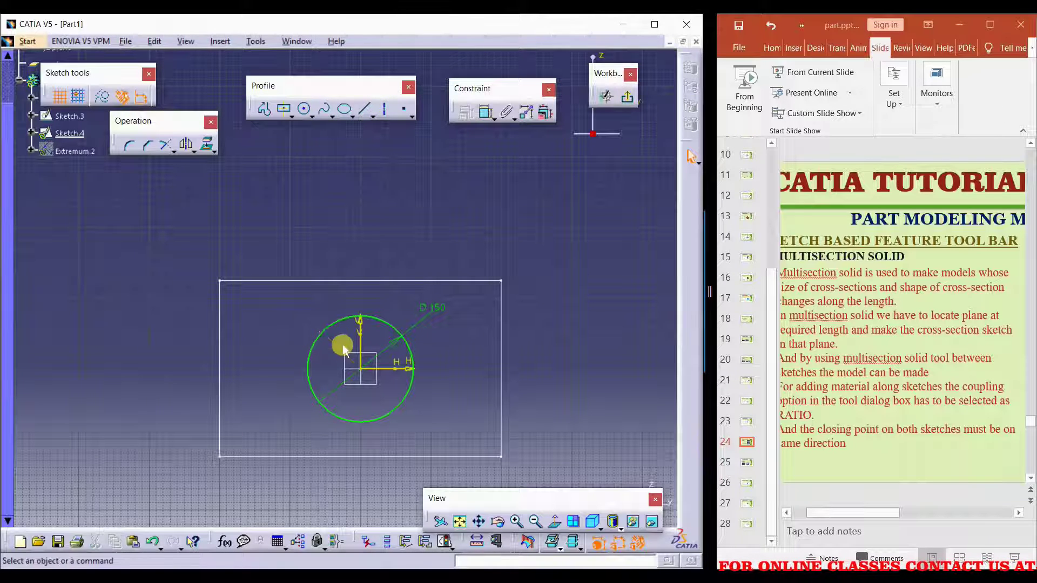
Create 4 equidistant points along the 150 mm circle with the Equidistant Points tool.
{"action": "left_click", "coordinate": [410, 117]}
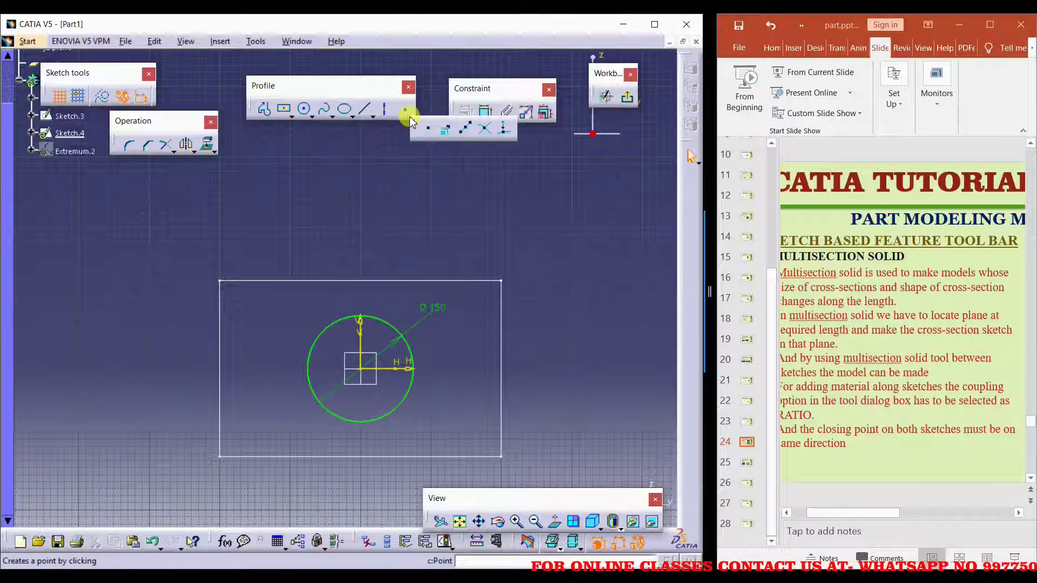
{"action": "left_click", "coordinate": [463, 132]}
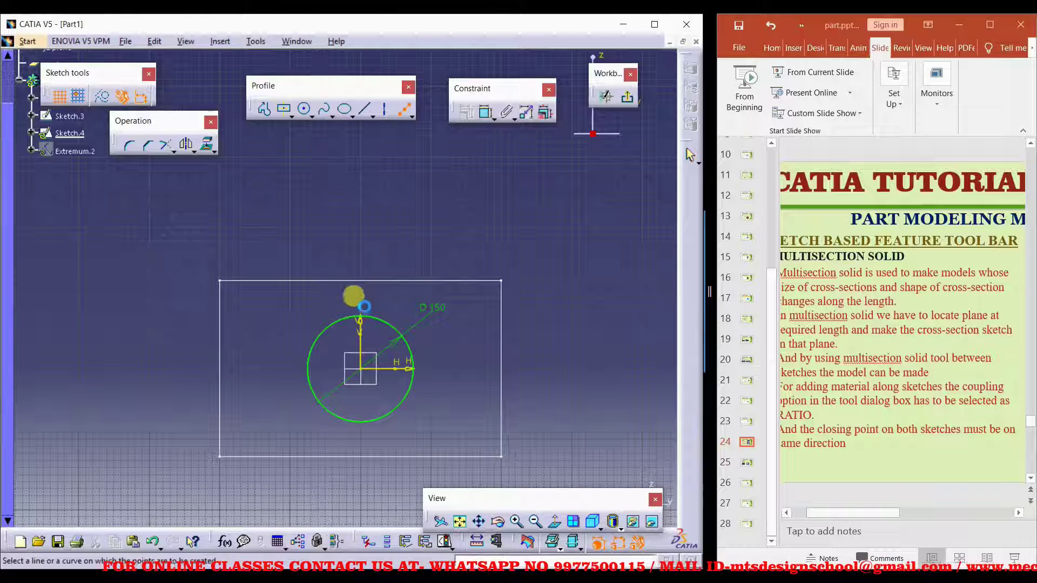
{"action": "left_click", "coordinate": [380, 323]}
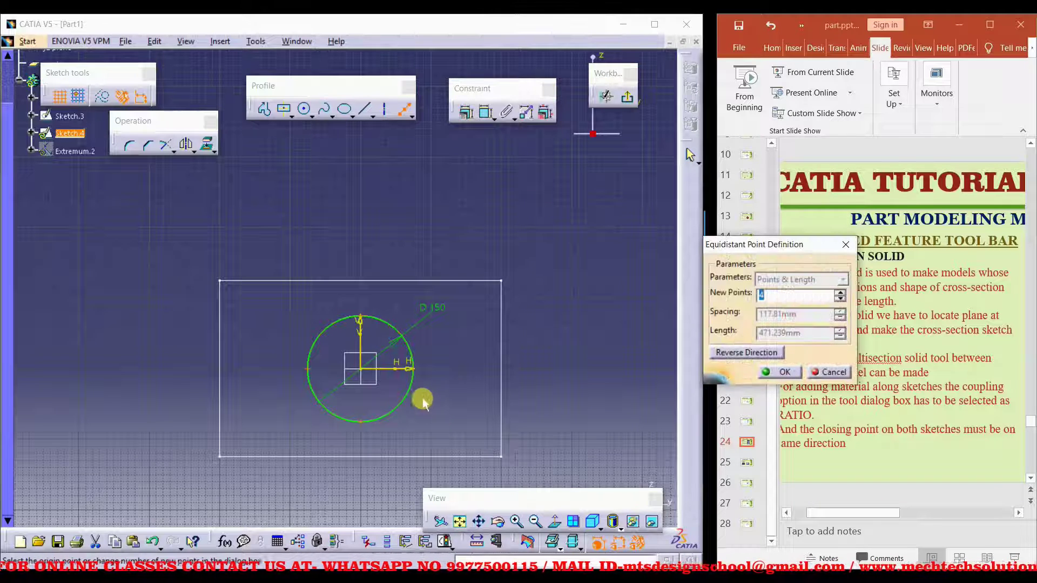
{"action": "left_click_drag", "start_coordinate": [757, 247], "coordinate": [528, 171]}
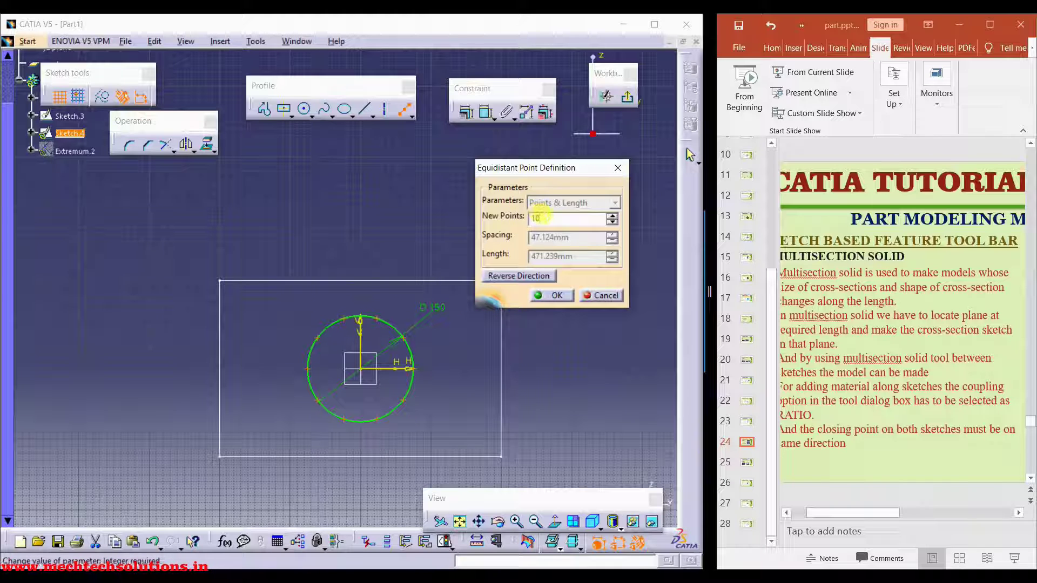
{"action": "type", "text": "4"}
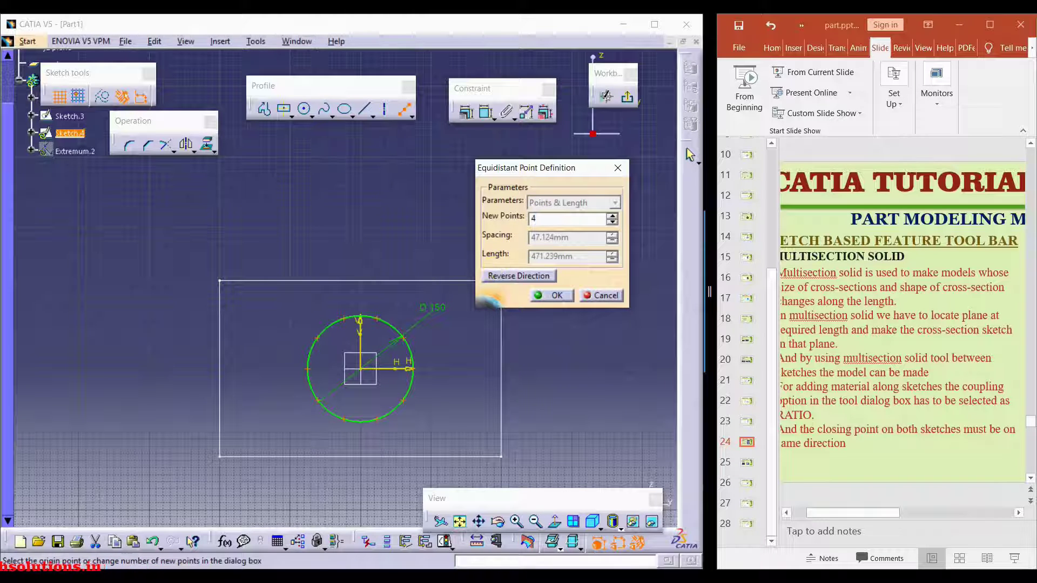
{"action": "left_click", "coordinate": [551, 295]}
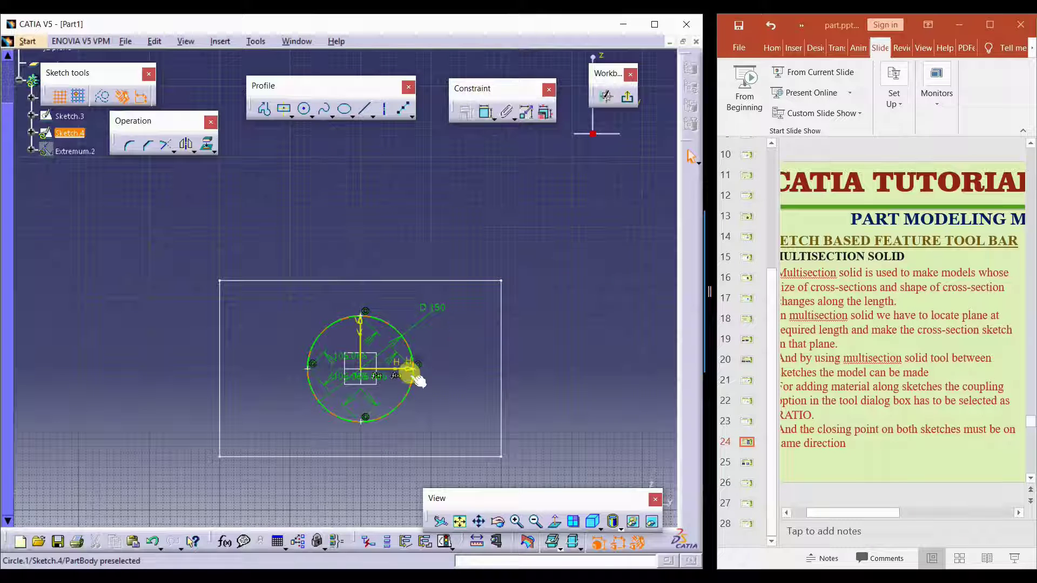
Move the four equidistant points around the circle so that each lies diagonally toward a rectangle corner.
{"action": "left_click_drag", "start_coordinate": [412, 326], "coordinate": [315, 324]}
{"action": "left_click_drag", "start_coordinate": [350, 411], "coordinate": [400, 339]}
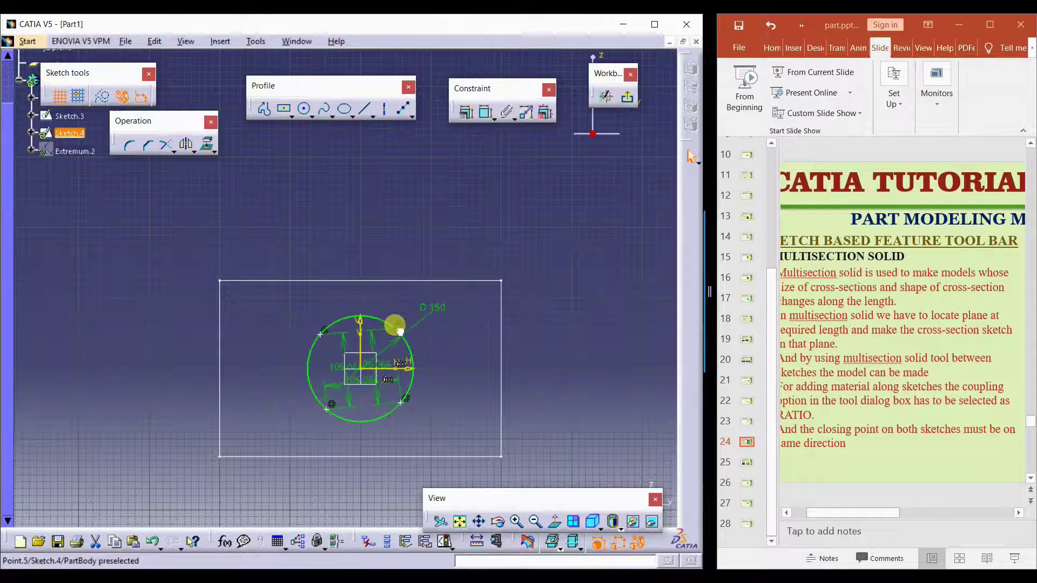
{"action": "left_click_drag", "start_coordinate": [311, 326], "coordinate": [319, 399]}
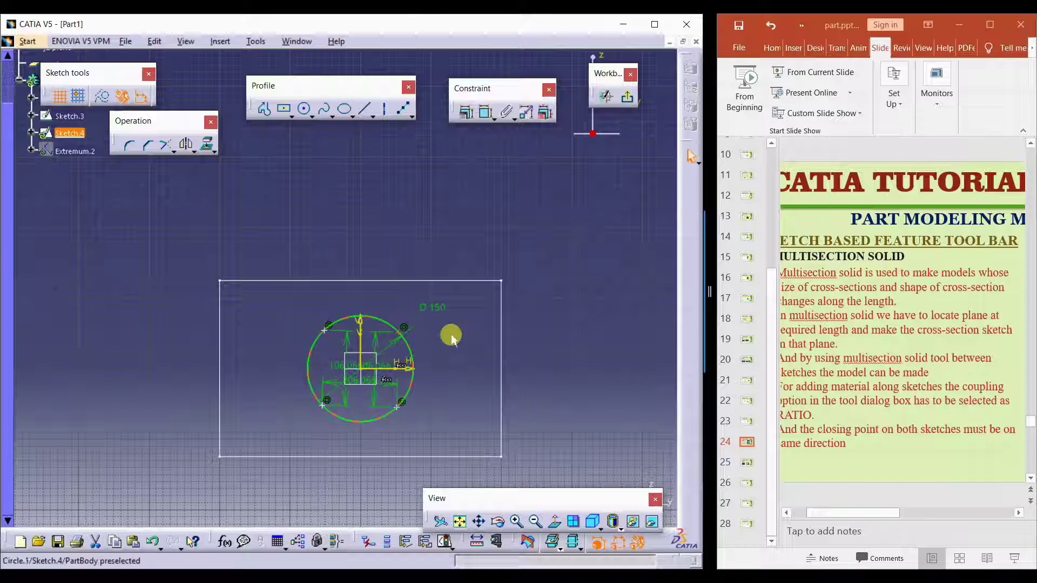
Draw an axis line from the circle's centre to the upper-right point on the circle.
{"action": "middle_click_drag", "start_coordinate": [419, 346], "coordinate": [429, 348]}
{"action": "left_click", "coordinate": [384, 109]}
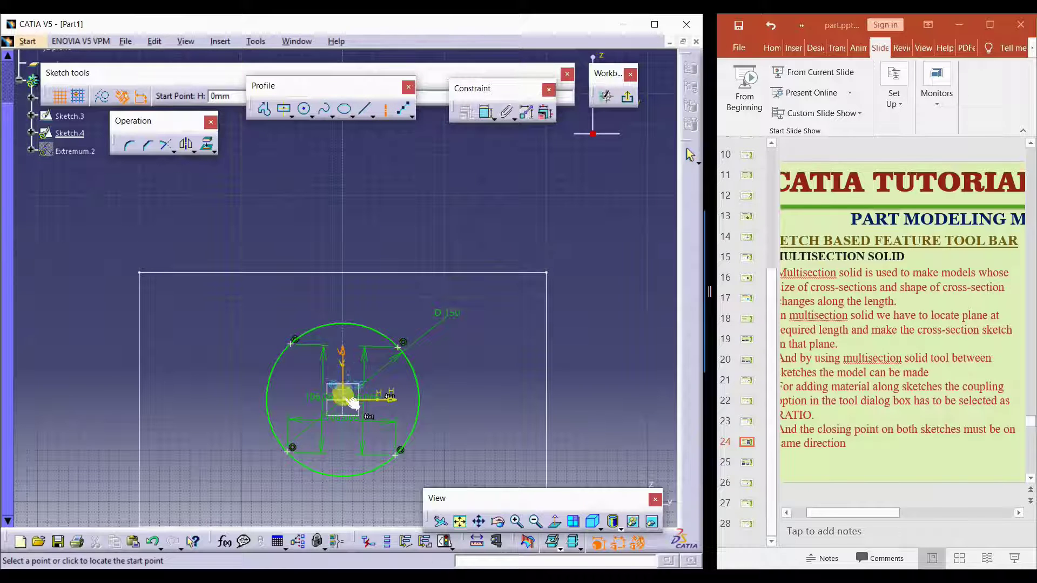
{"action": "left_click_drag", "start_coordinate": [342, 400], "coordinate": [403, 344]}
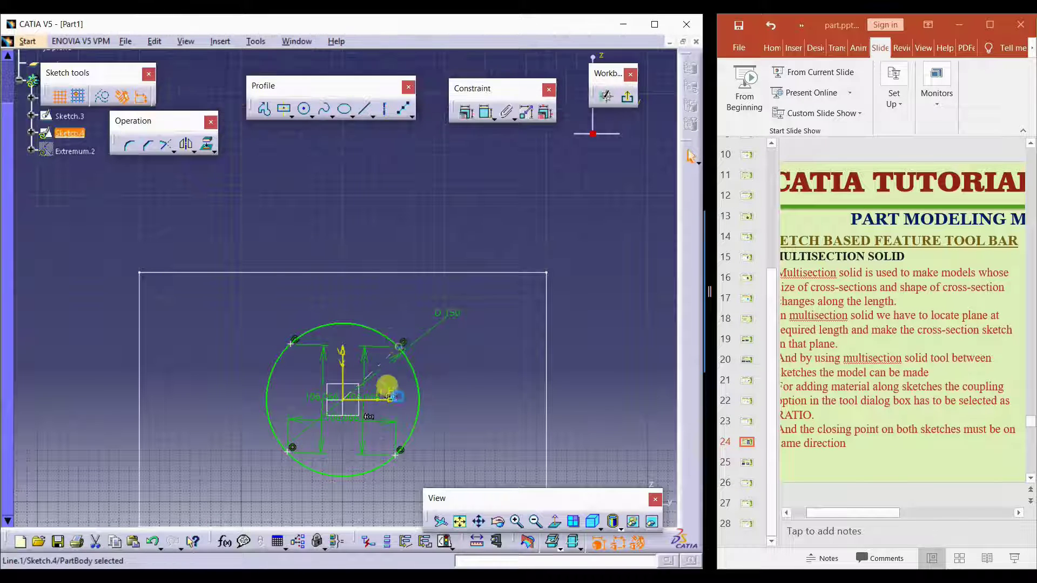
Constrain the angle between the diagonal axis line and the sketch's horizontal axis to 45°.
{"action": "left_click", "coordinate": [372, 367]}
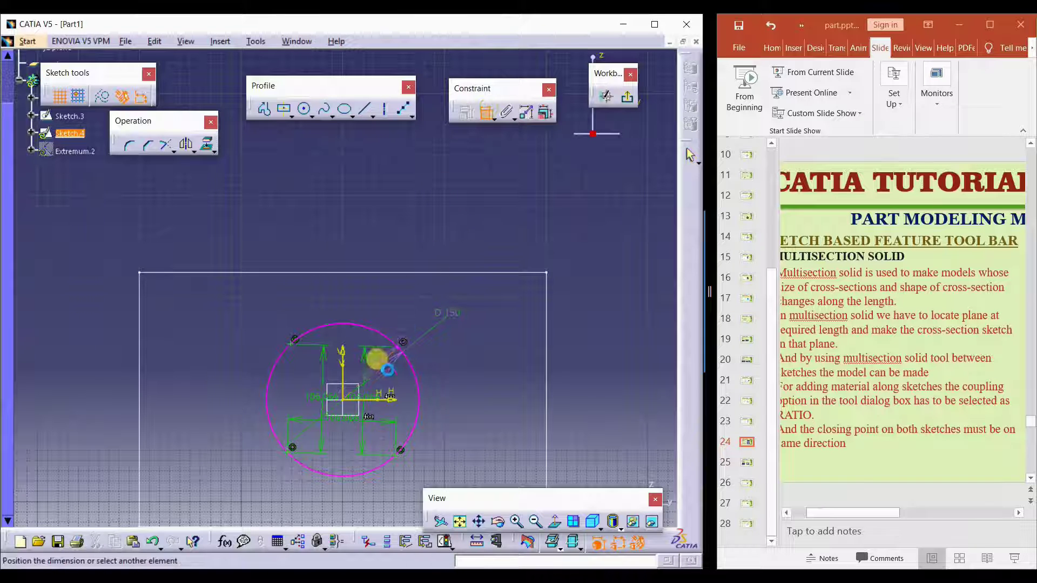
{"action": "left_click", "coordinate": [384, 397]}
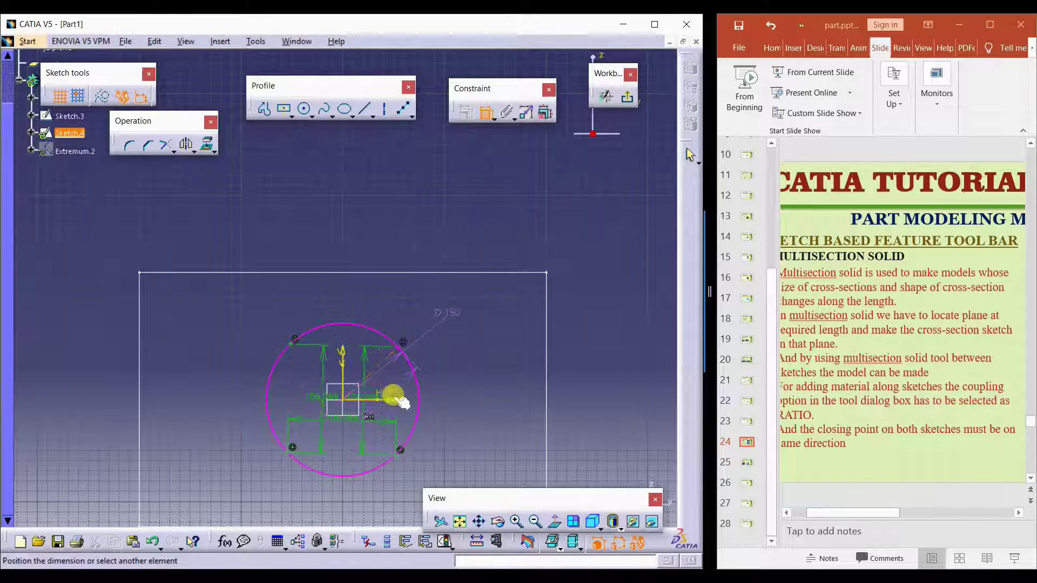
{"action": "double_click", "coordinate": [474, 358]}
{"action": "type", "text": "45"}
{"action": "key", "text": "Return"}
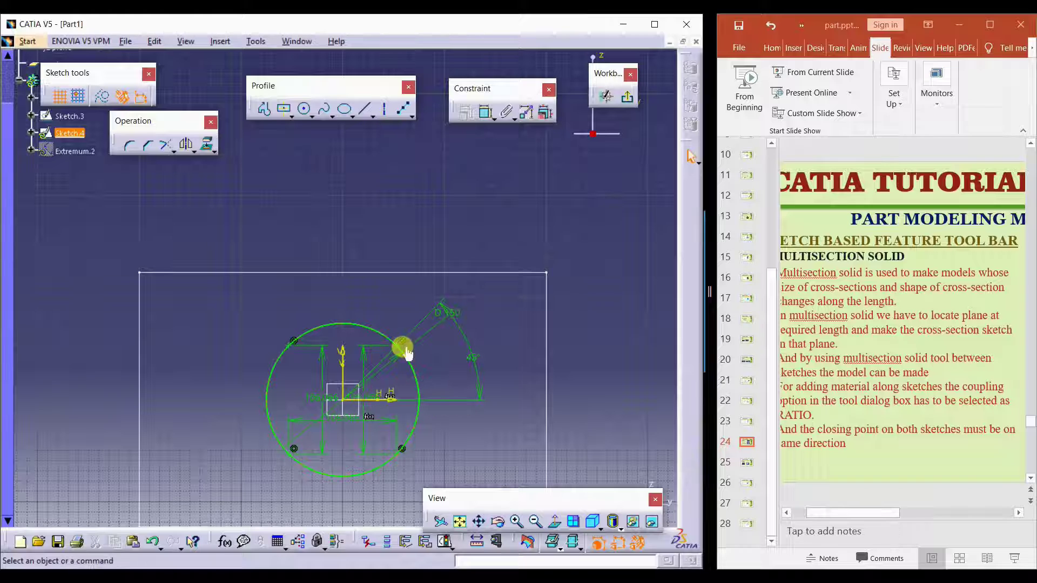
Exit the circle sketch and view the after-coupling multisection model picture on the PowerPoint slide.
{"action": "left_click", "coordinate": [628, 102]}
{"action": "mouse_move", "coordinate": [365, 364]}
{"action": "middle_mouse_down"}
{"action": "mouse_move", "coordinate": [294, 372]}
{"action": "mouse_move", "coordinate": [342, 433]}
{"action": "mouse_move", "coordinate": [229, 394]}
{"action": "mouse_move", "coordinate": [267, 394]}
{"action": "middle_mouse_up"}
{"action": "left_click", "coordinate": [276, 385]}
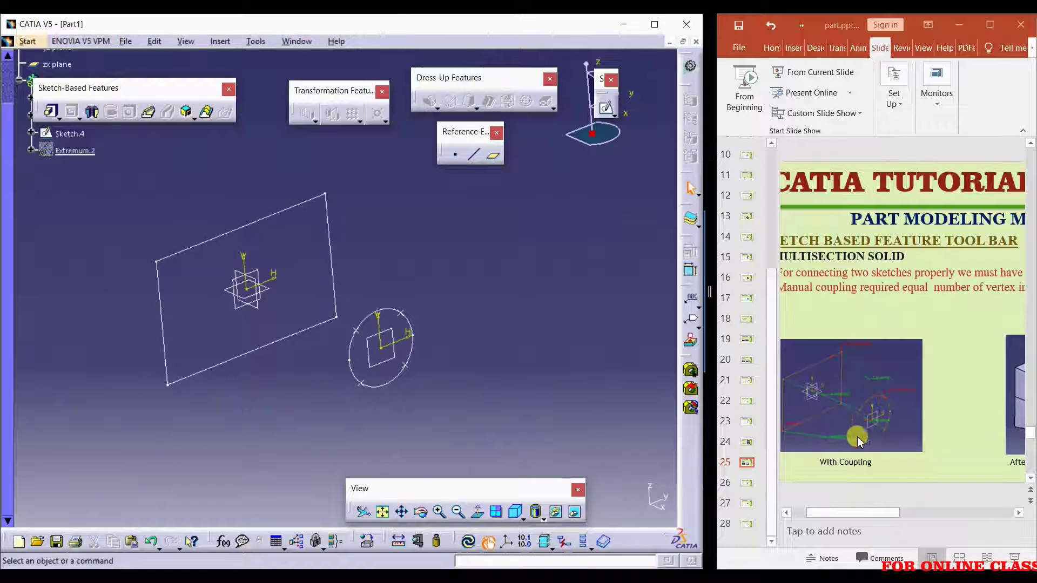
{"action": "left_click_drag", "start_coordinate": [856, 514], "coordinate": [977, 514]}
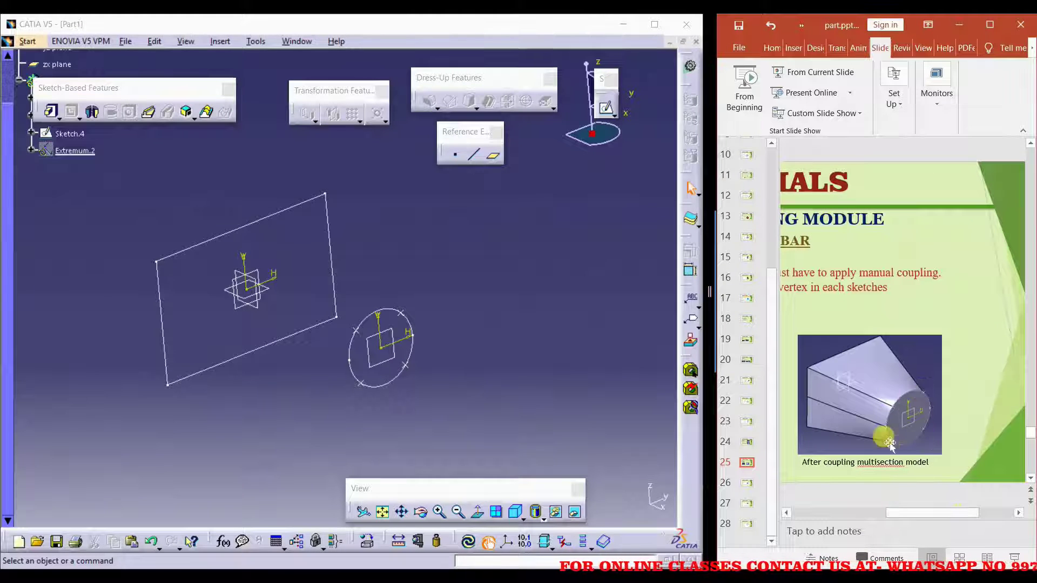
{"action": "left_click", "coordinate": [489, 289]}
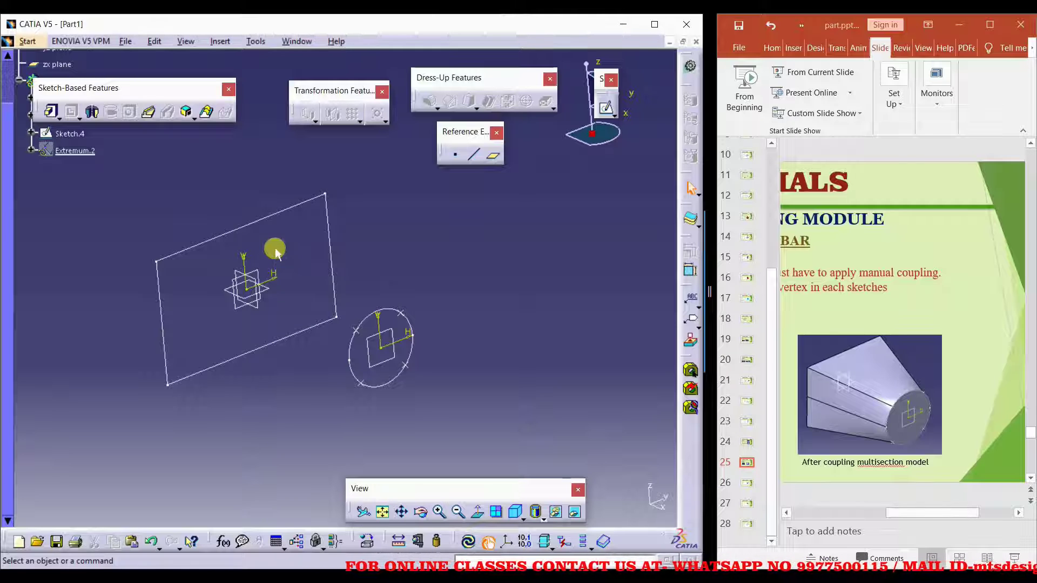
Start a multi-sections solid with the rectangle as the first section and the circle as the second.
{"action": "left_click", "coordinate": [207, 113]}
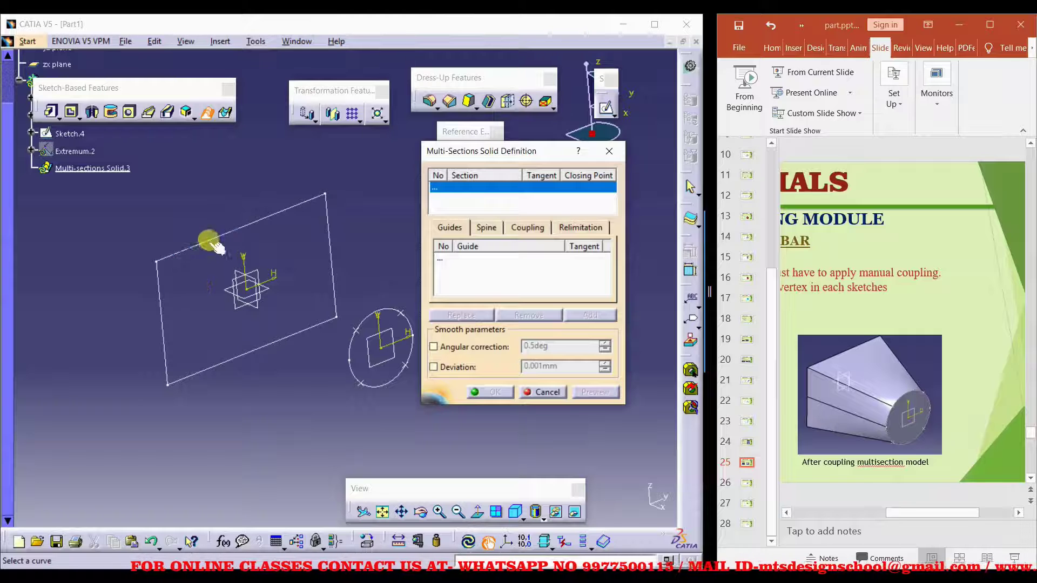
{"action": "left_click", "coordinate": [207, 238]}
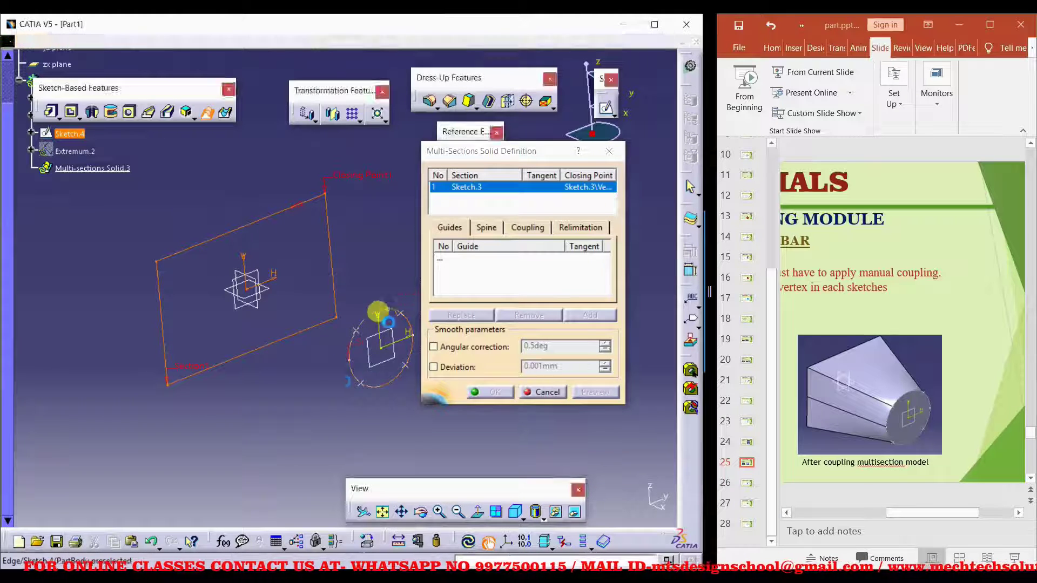
{"action": "left_click", "coordinate": [379, 312]}
{"action": "middle_click_drag", "start_coordinate": [286, 398], "coordinate": [222, 387]}
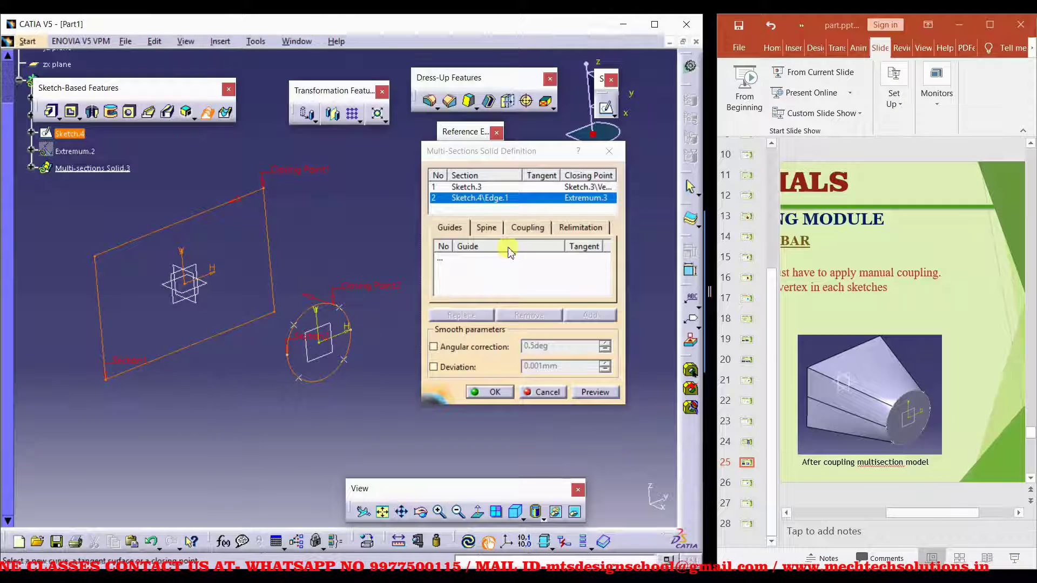
Add four manual couplings, each linking a rectangle corner to its corresponding point on the circle.
{"action": "left_click", "coordinate": [528, 227]}
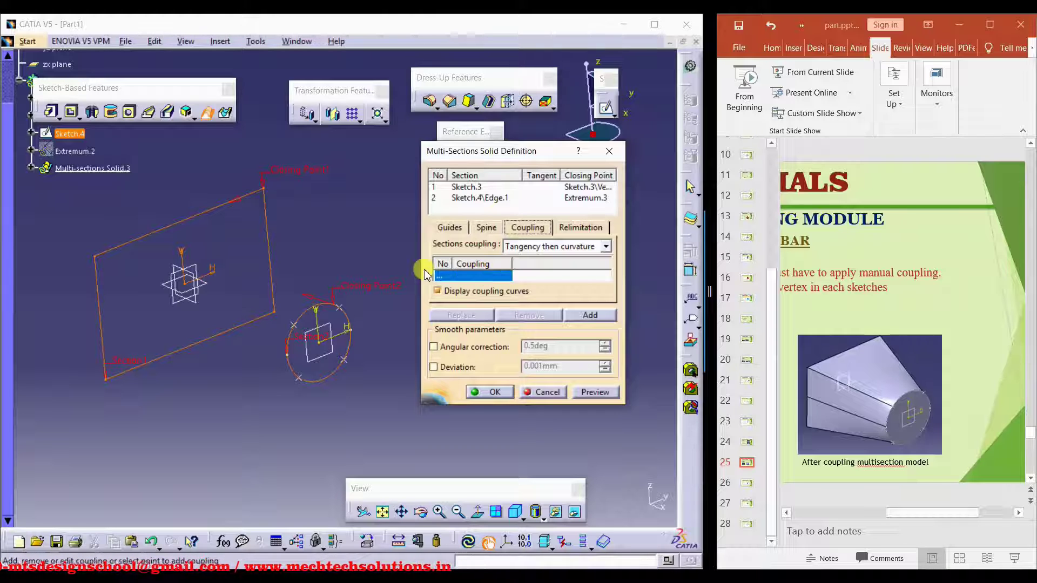
{"action": "left_click", "coordinate": [265, 189]}
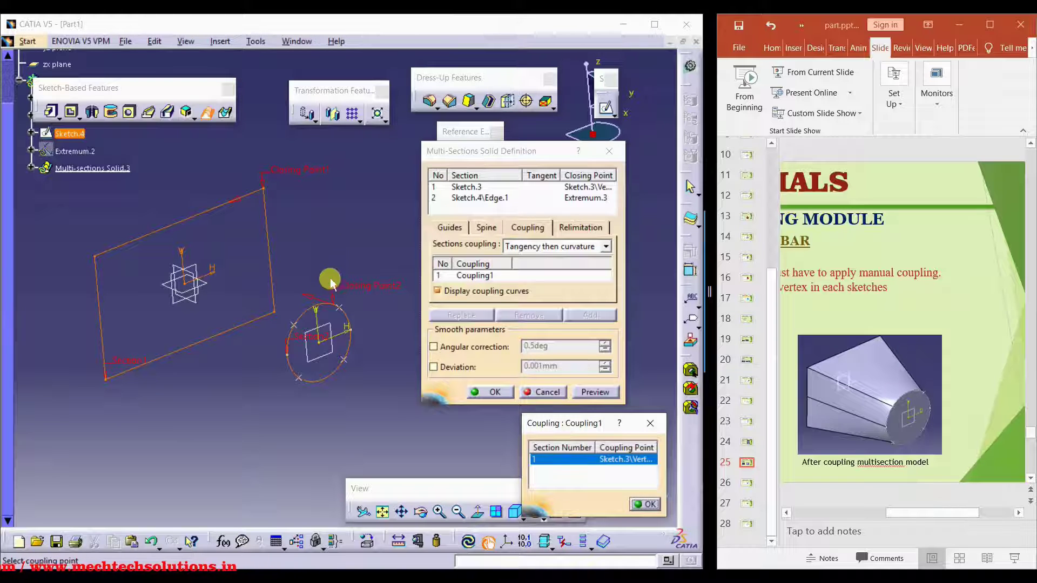
{"action": "left_click", "coordinate": [339, 308]}
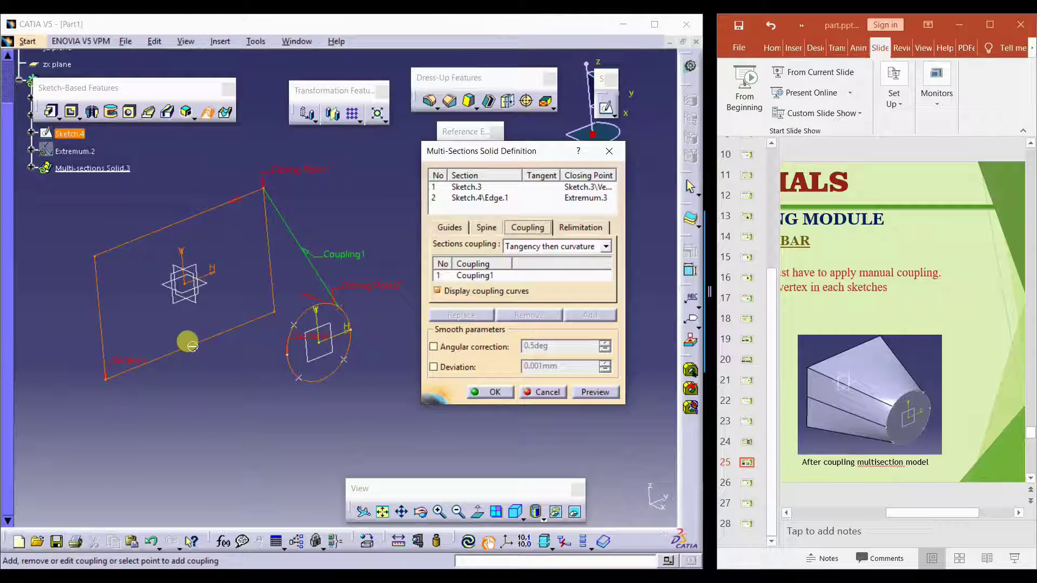
{"action": "left_click", "coordinate": [101, 259]}
{"action": "left_click", "coordinate": [294, 329]}
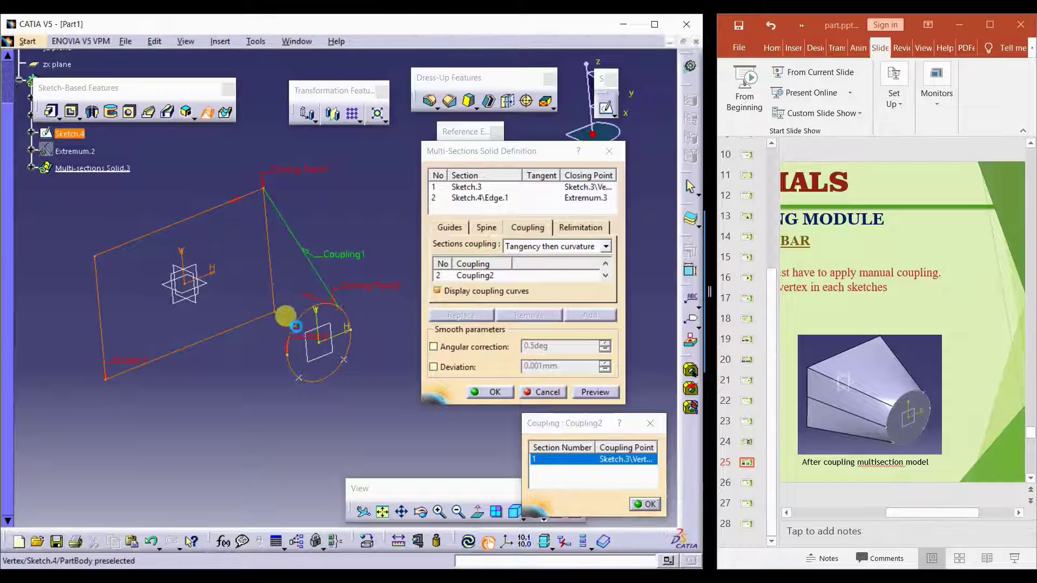
{"action": "left_click", "coordinate": [107, 379]}
{"action": "left_click", "coordinate": [297, 377]}
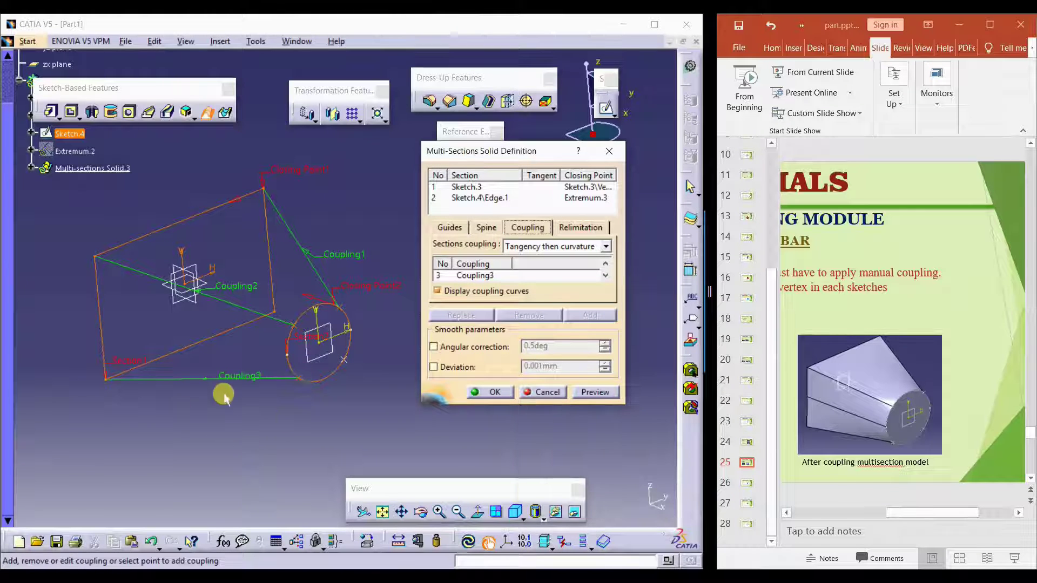
{"action": "left_click", "coordinate": [300, 375]}
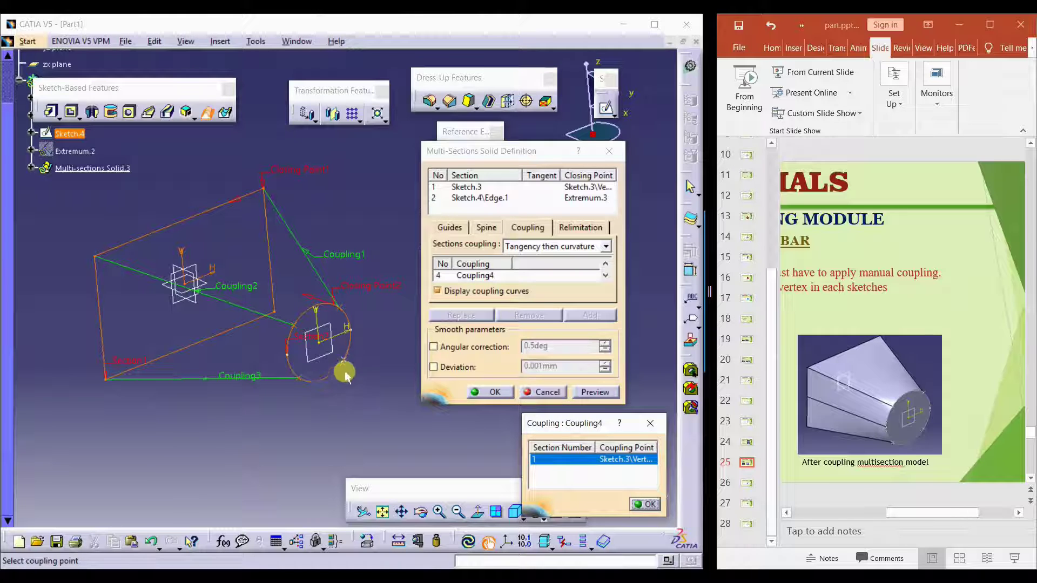
{"action": "left_click", "coordinate": [344, 359]}
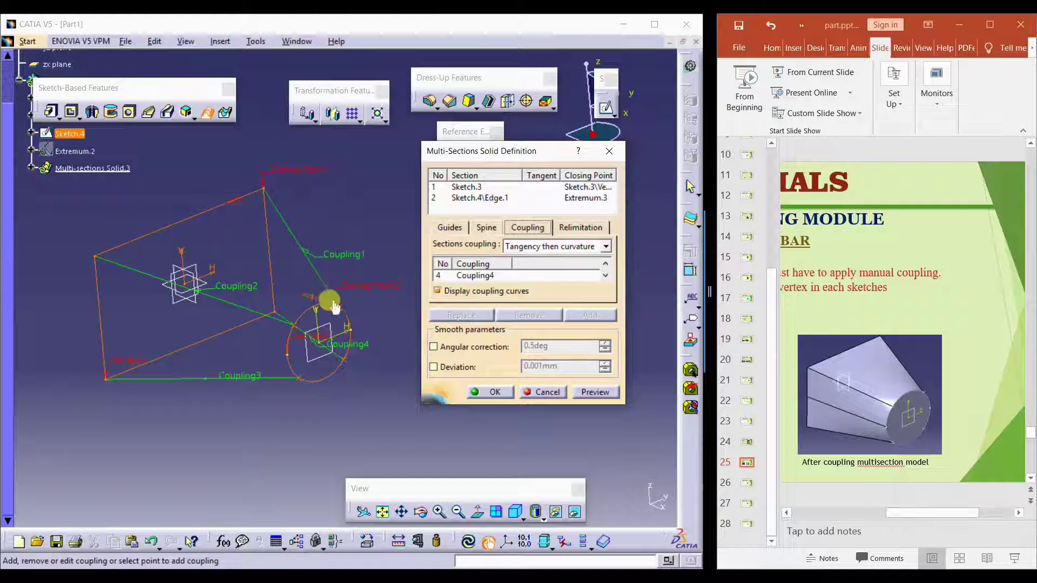
Preview the coupled solid and examine its edges near the circle's closing point and first coupling.
{"action": "mouse_move", "coordinate": [347, 324]}
{"action": "middle_mouse_down"}
{"action": "mouse_move", "coordinate": [353, 264]}
{"action": "mouse_move", "coordinate": [335, 329]}
{"action": "middle_mouse_up"}
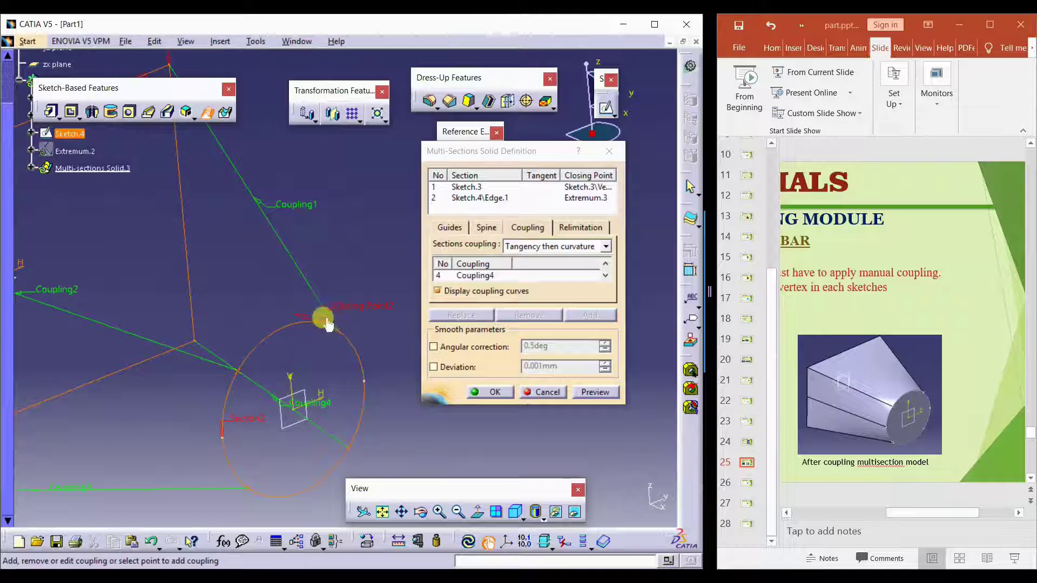
{"action": "left_click", "coordinate": [577, 392]}
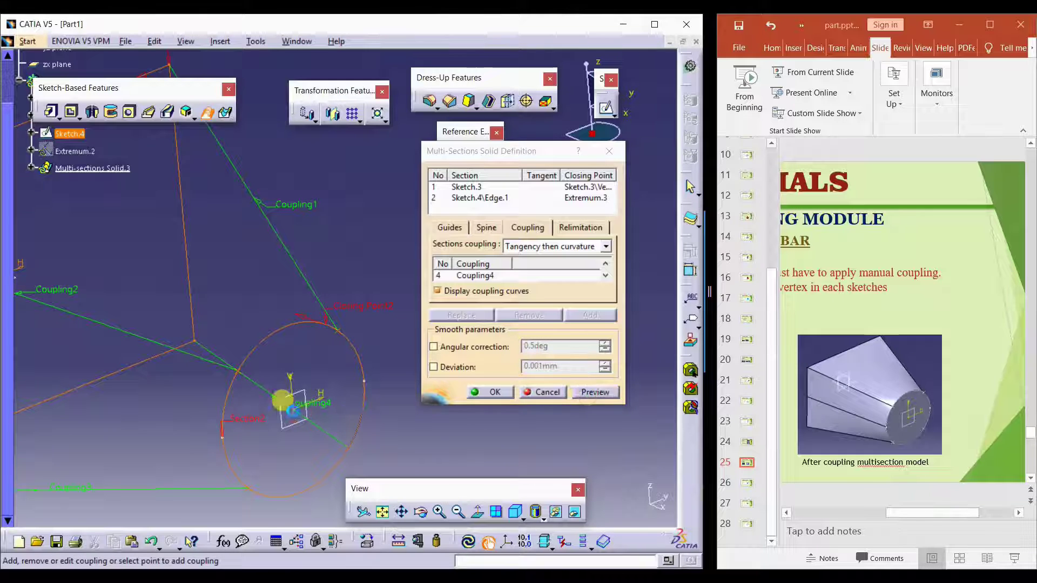
{"action": "middle_click_drag", "start_coordinate": [323, 389], "coordinate": [342, 410]}
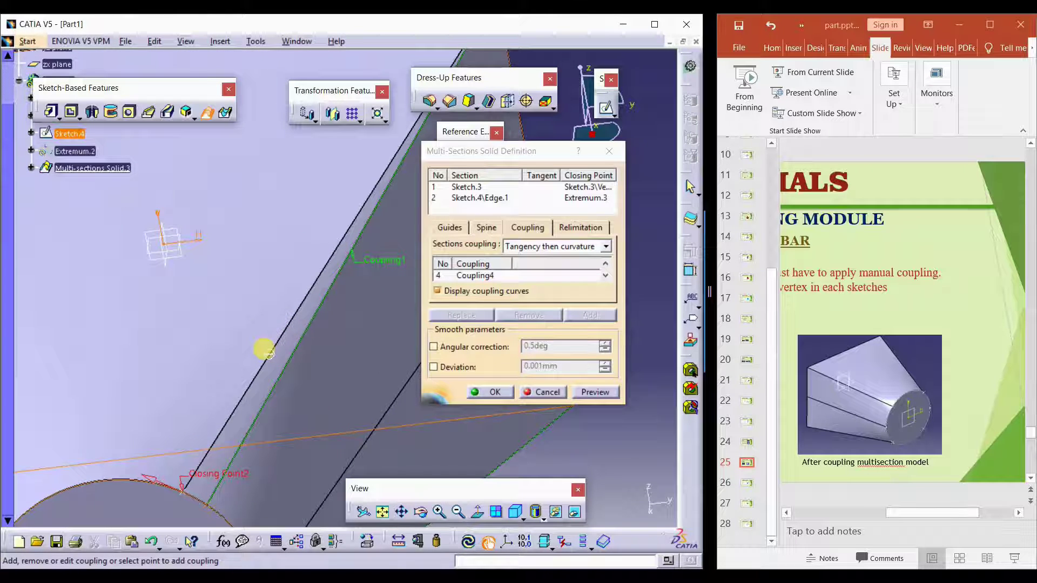
{"action": "middle_click_drag", "start_coordinate": [269, 354], "coordinate": [262, 462]}
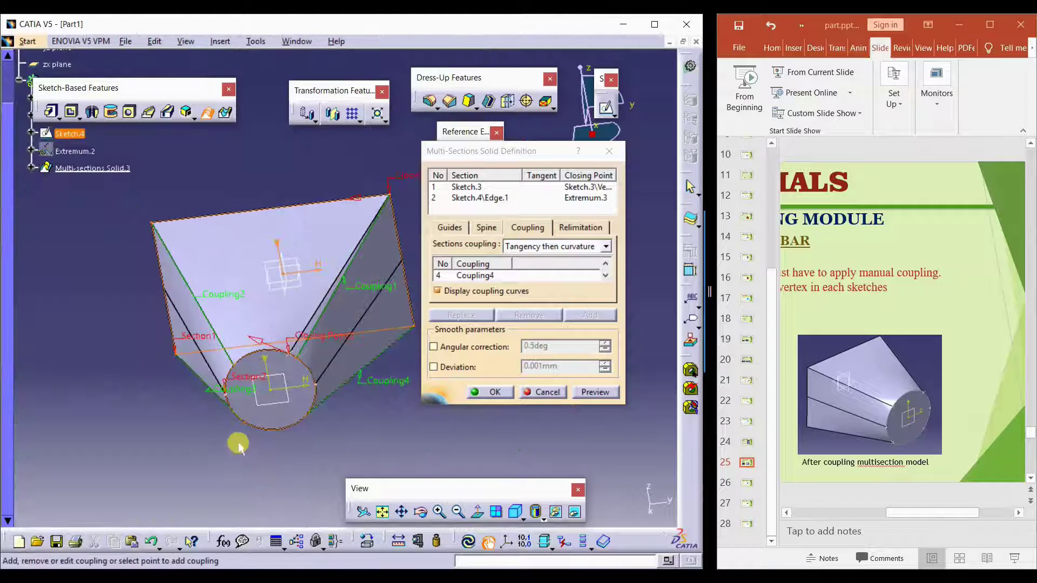
{"action": "middle_click_drag", "start_coordinate": [378, 435], "coordinate": [304, 371]}
{"action": "middle_click_drag", "start_coordinate": [376, 408], "coordinate": [331, 441]}
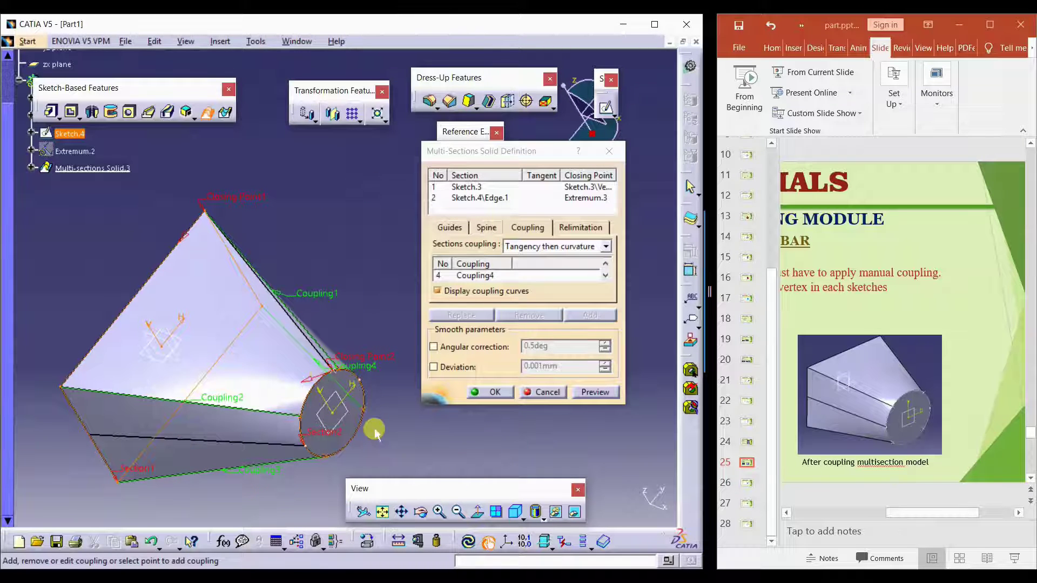
{"action": "middle_click_drag", "start_coordinate": [351, 427], "coordinate": [344, 330]}
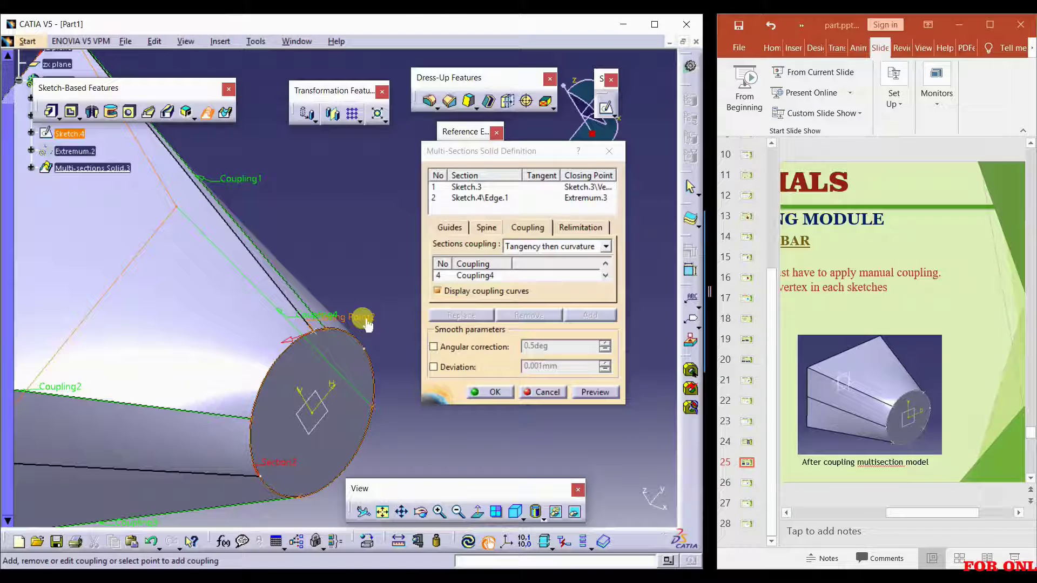
Replace the circle section's closing point with the circle point used by Coupling1, and create the multi-sections solid.
{"action": "right_click", "coordinate": [367, 324]}
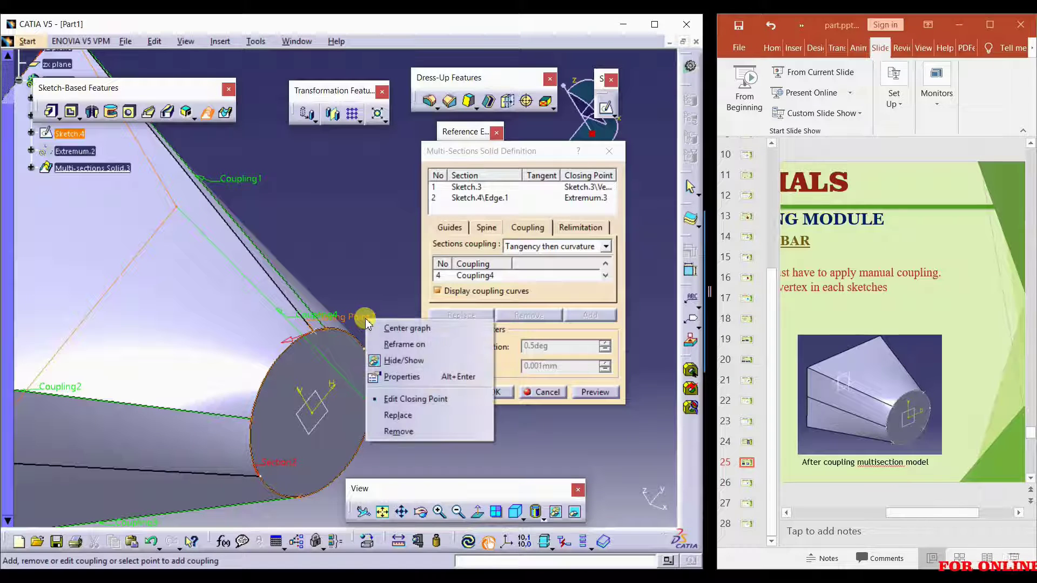
{"action": "left_click", "coordinate": [398, 421]}
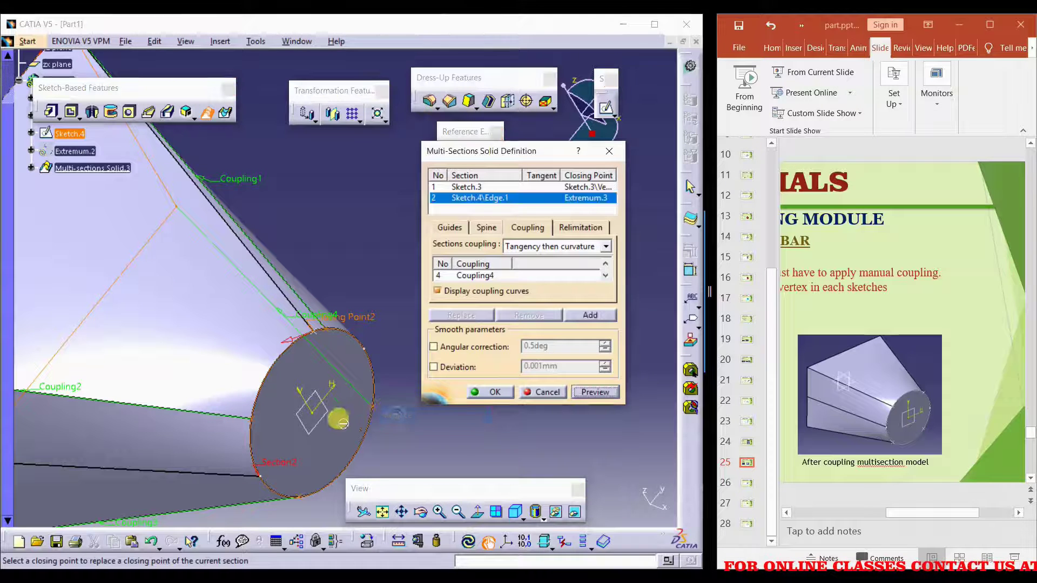
{"action": "left_click", "coordinate": [332, 331]}
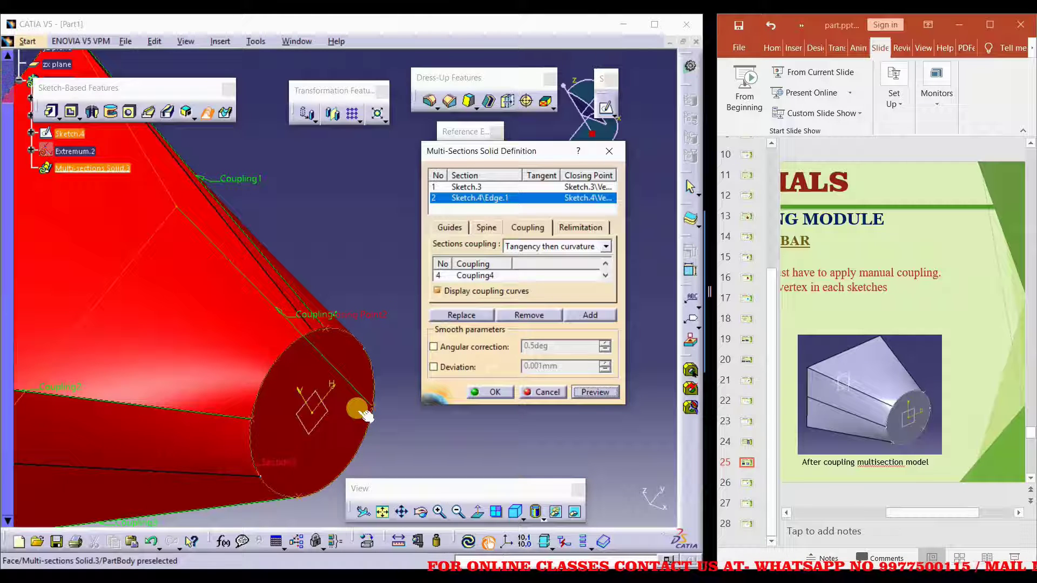
{"action": "left_click", "coordinate": [415, 403]}
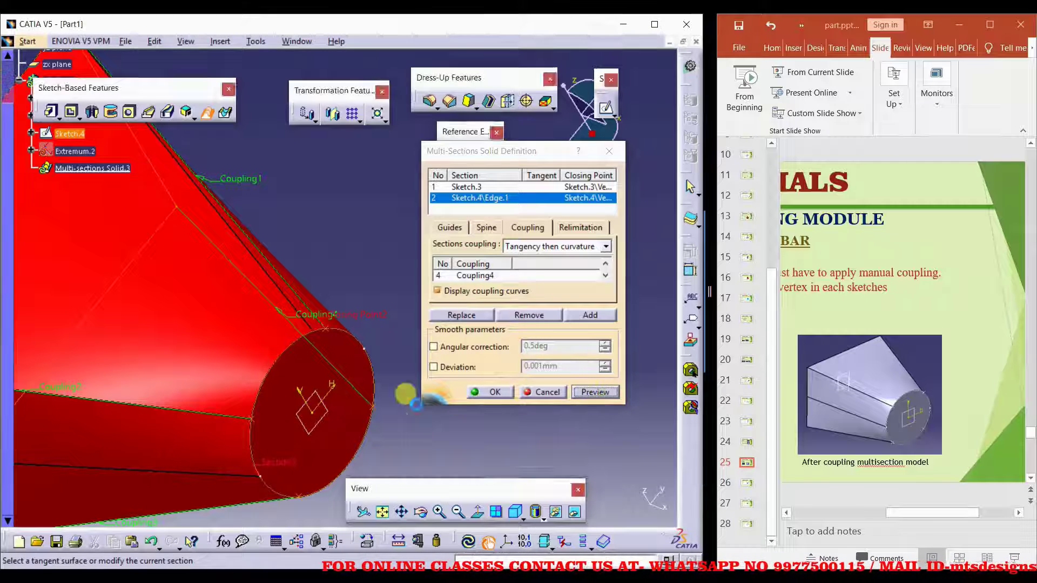
{"action": "middle_click_drag", "start_coordinate": [324, 367], "coordinate": [348, 386]}
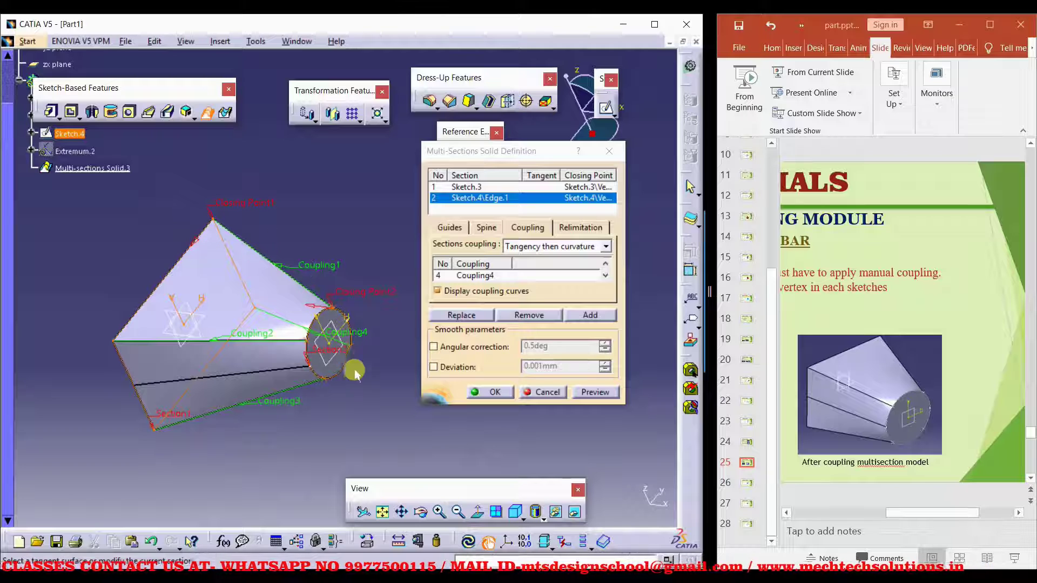
{"action": "left_click", "coordinate": [489, 393]}
{"action": "middle_click_drag", "start_coordinate": [385, 334], "coordinate": [282, 374]}
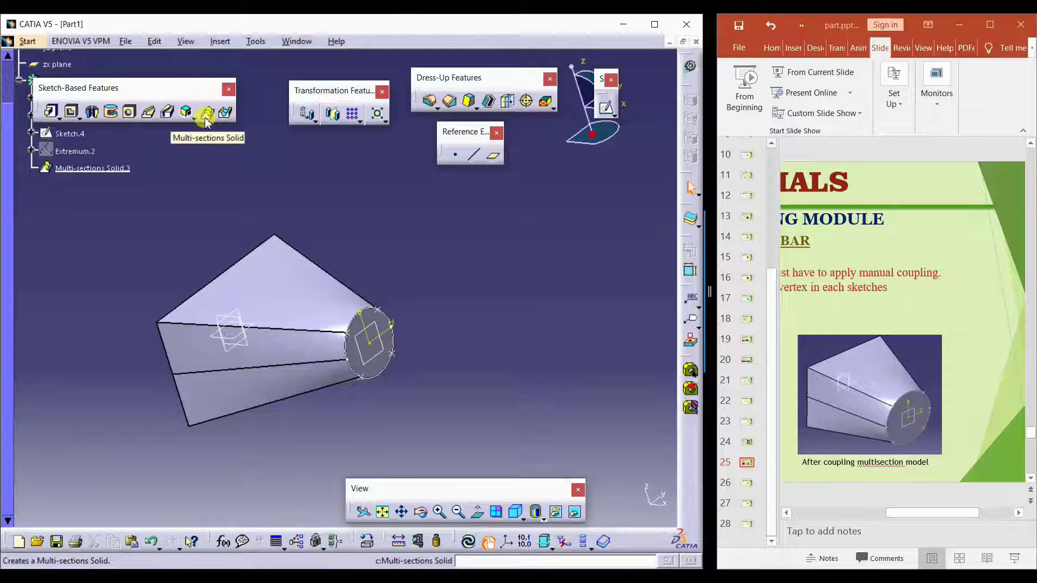
{"action": "middle_click_drag", "start_coordinate": [215, 338], "coordinate": [365, 419]}
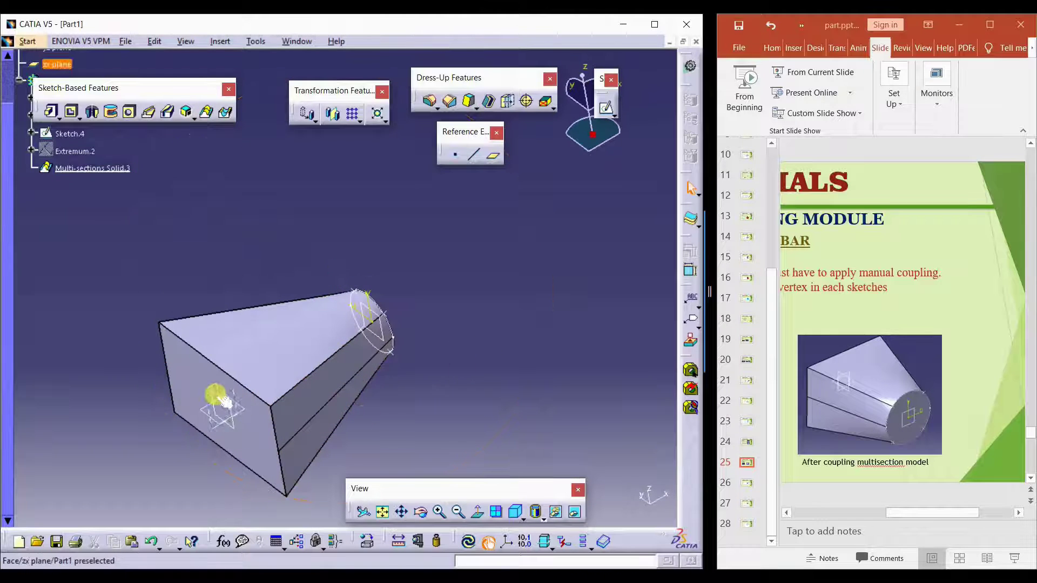
{"action": "middle_click_drag", "start_coordinate": [318, 418], "coordinate": [167, 362]}
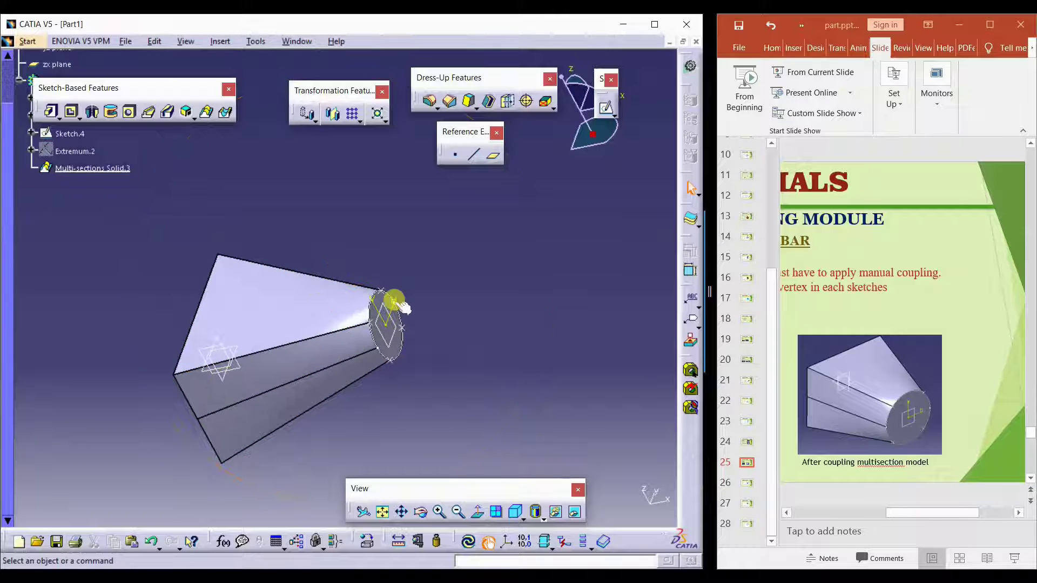
{"action": "middle_click_drag", "start_coordinate": [213, 359], "coordinate": [347, 317]}
{"action": "left_click", "coordinate": [236, 350]}
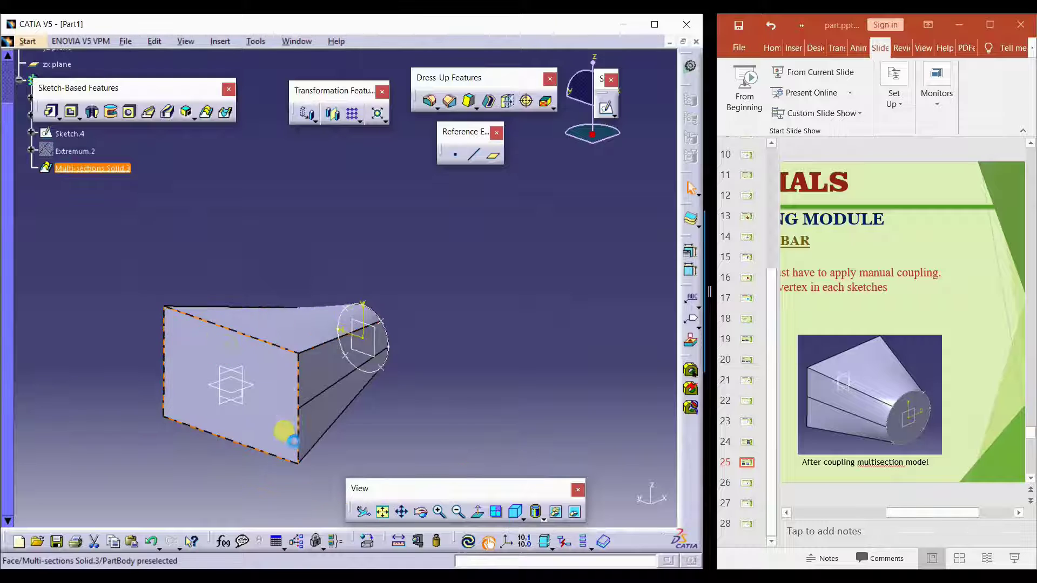
Sketch a centered rectangle about 310 by 195 mm from the origin on the solid's rectangular end face and exit the sketch.
{"action": "left_click", "coordinate": [609, 110]}
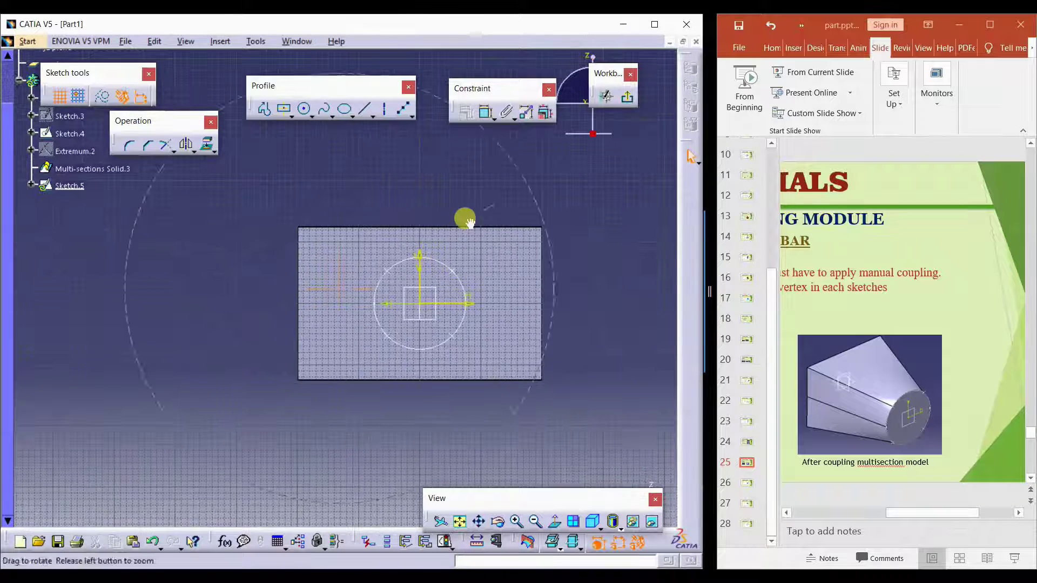
{"action": "left_click", "coordinate": [286, 111]}
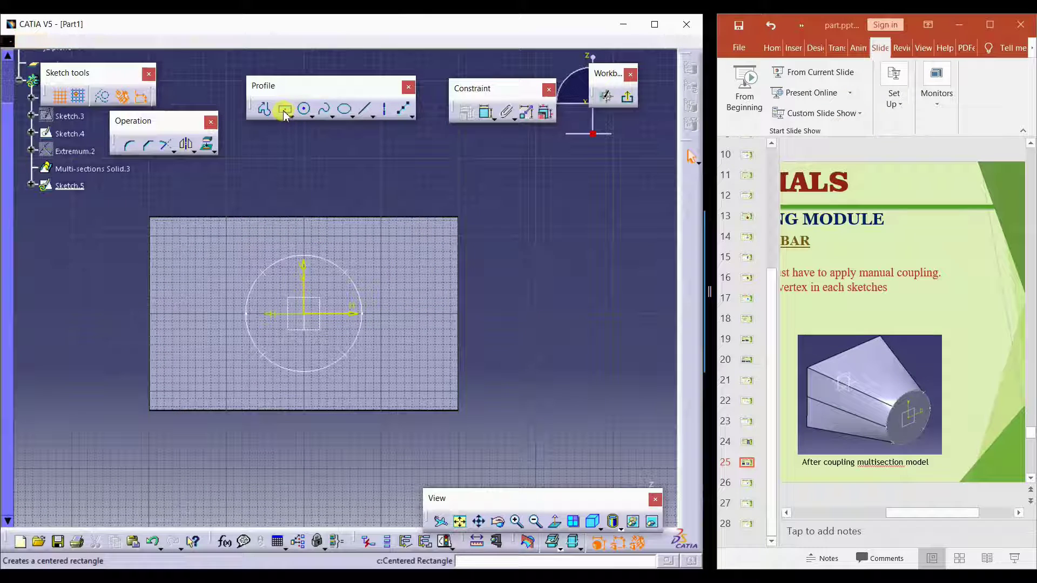
{"action": "left_click", "coordinate": [305, 315]}
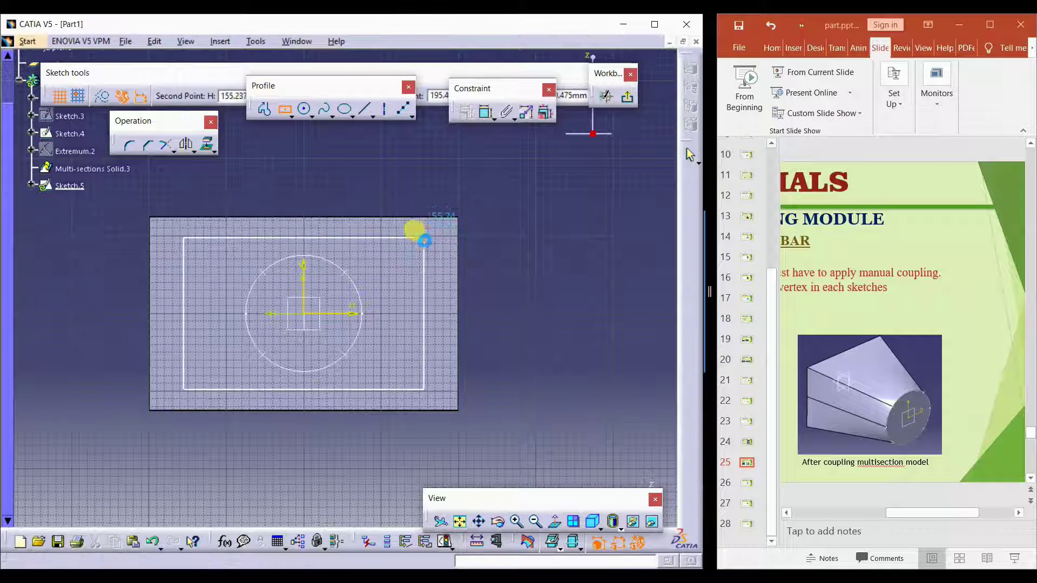
{"action": "left_click", "coordinate": [424, 237]}
{"action": "left_click", "coordinate": [539, 278]}
{"action": "left_click", "coordinate": [627, 96]}
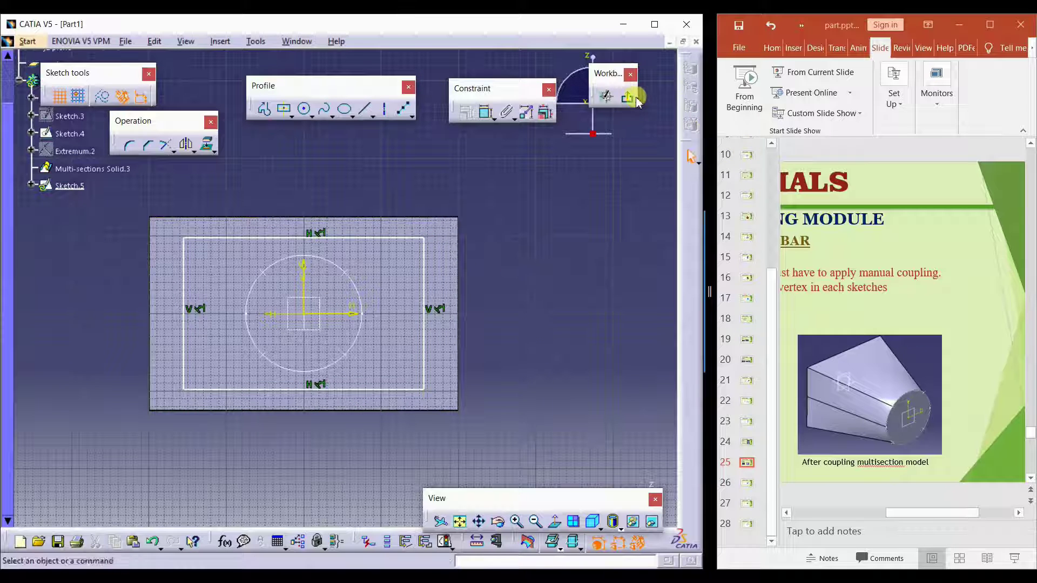
Hide the original circle section sketch at the solid's circular end.
{"action": "left_click", "coordinate": [430, 337]}
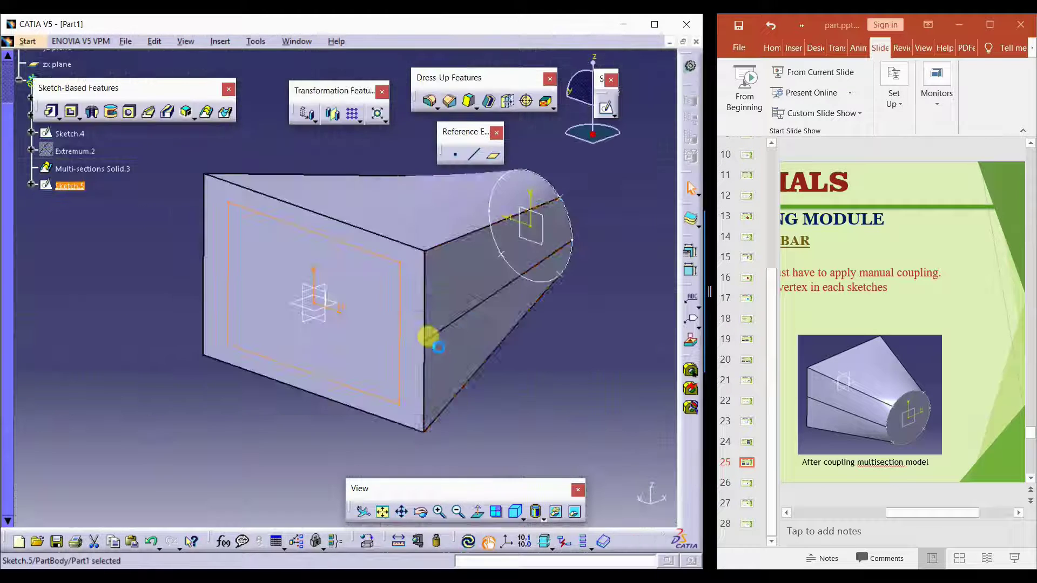
{"action": "middle_click_drag", "start_coordinate": [451, 323], "coordinate": [187, 358]}
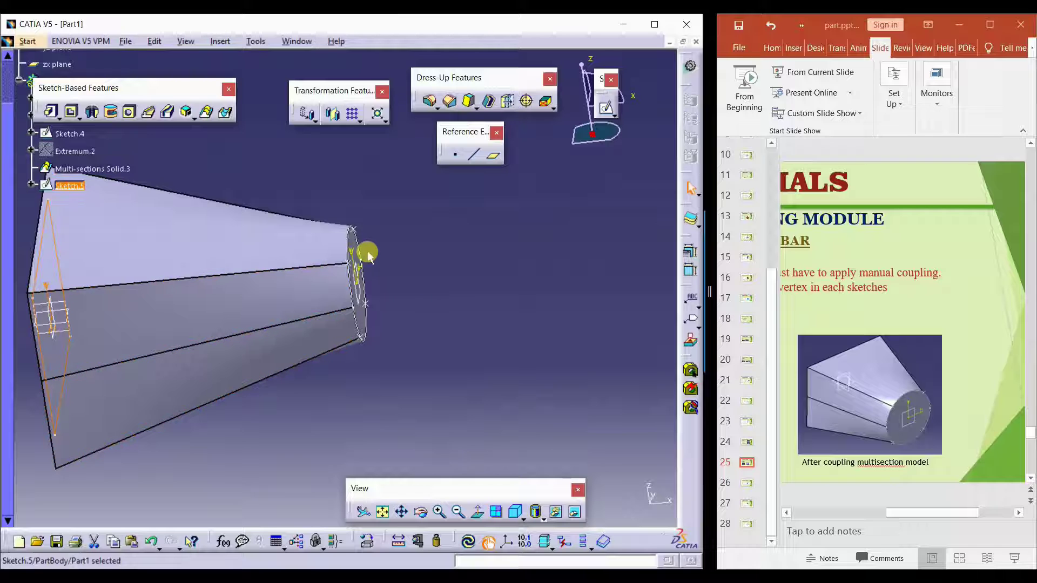
{"action": "left_click", "coordinate": [349, 233]}
{"action": "mouse_move", "coordinate": [446, 293]}
{"action": "middle_mouse_down"}
{"action": "mouse_move", "coordinate": [455, 324]}
{"action": "mouse_move", "coordinate": [435, 358]}
{"action": "mouse_move", "coordinate": [473, 323]}
{"action": "middle_mouse_up"}
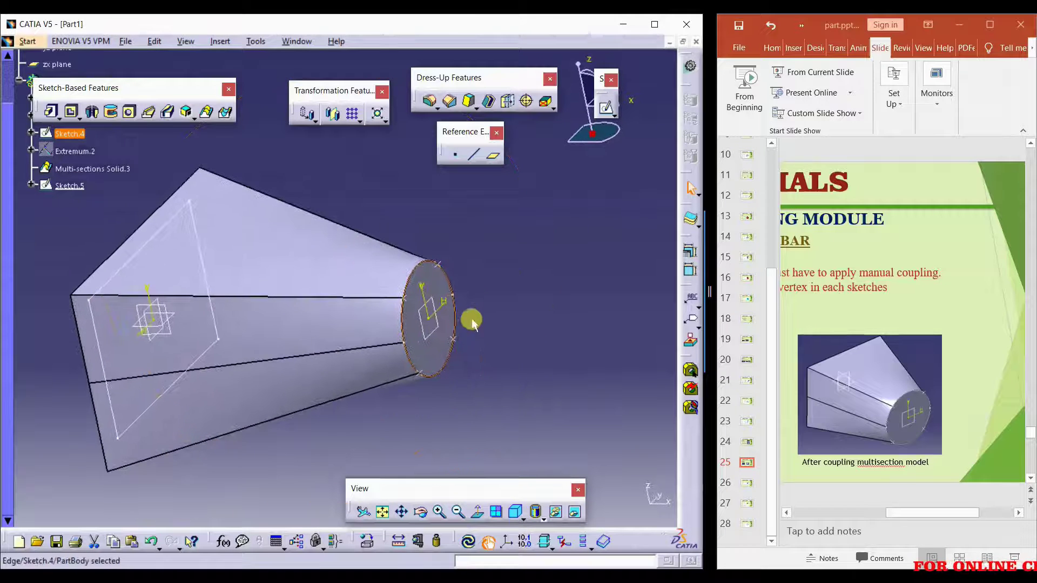
{"action": "right_click", "coordinate": [456, 284]}
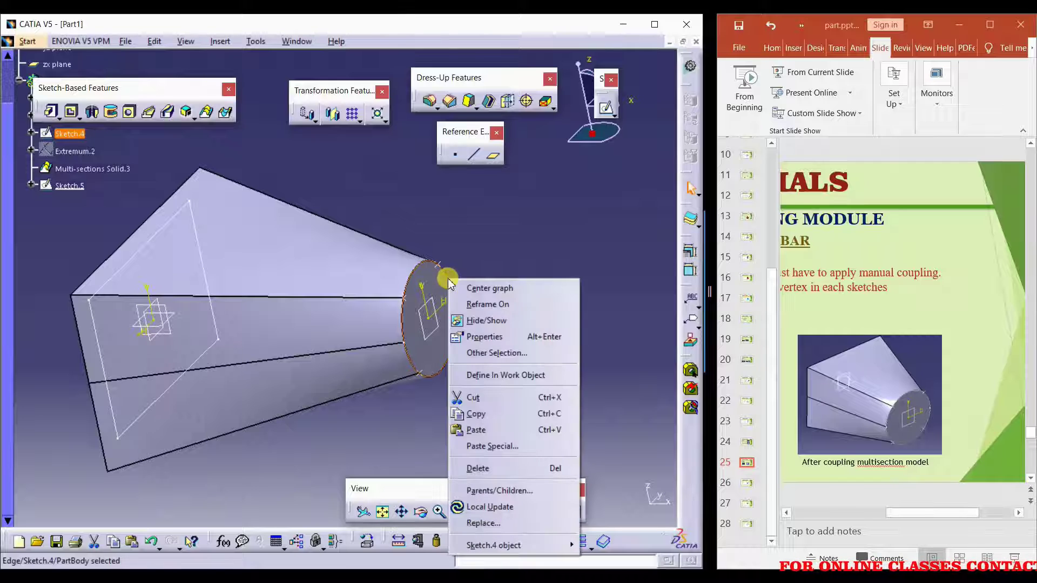
{"action": "left_click", "coordinate": [475, 317]}
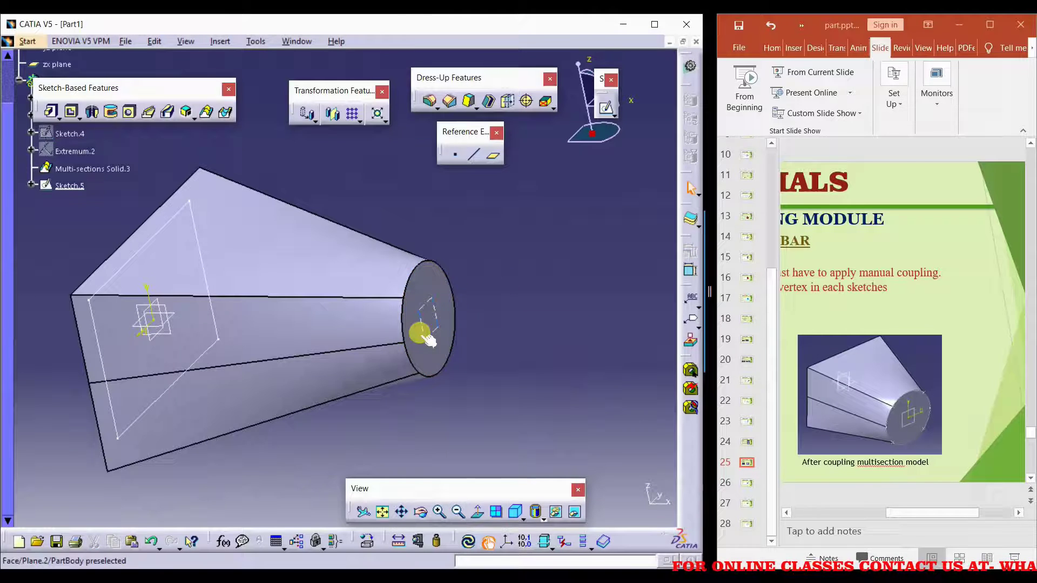
Start a sketch on the solid's circular end face and draw a smaller circle centered on the origin.
{"action": "left_click", "coordinate": [431, 298]}
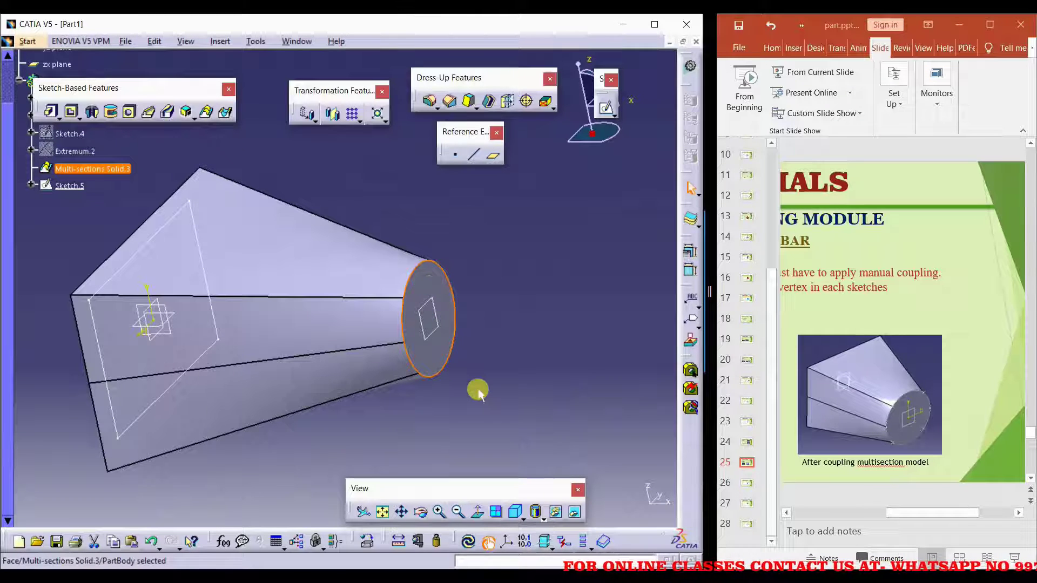
{"action": "left_click", "coordinate": [460, 307]}
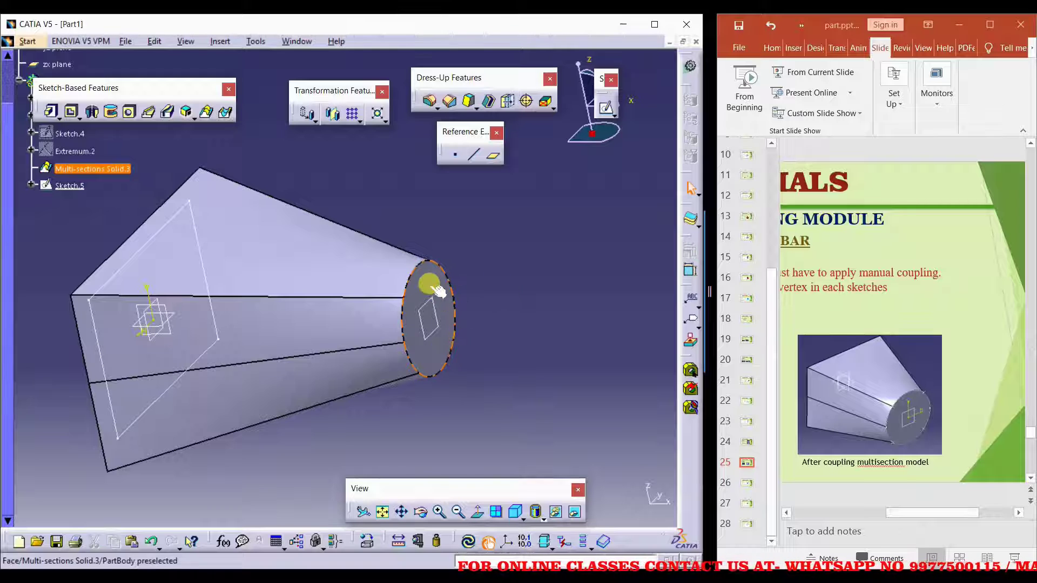
{"action": "left_click", "coordinate": [436, 304]}
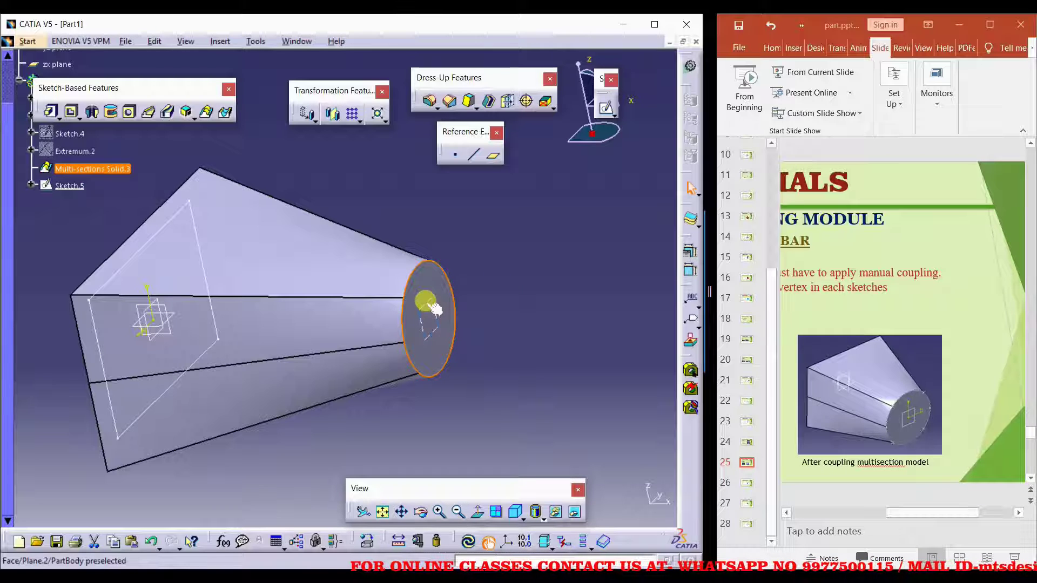
{"action": "left_click", "coordinate": [606, 107]}
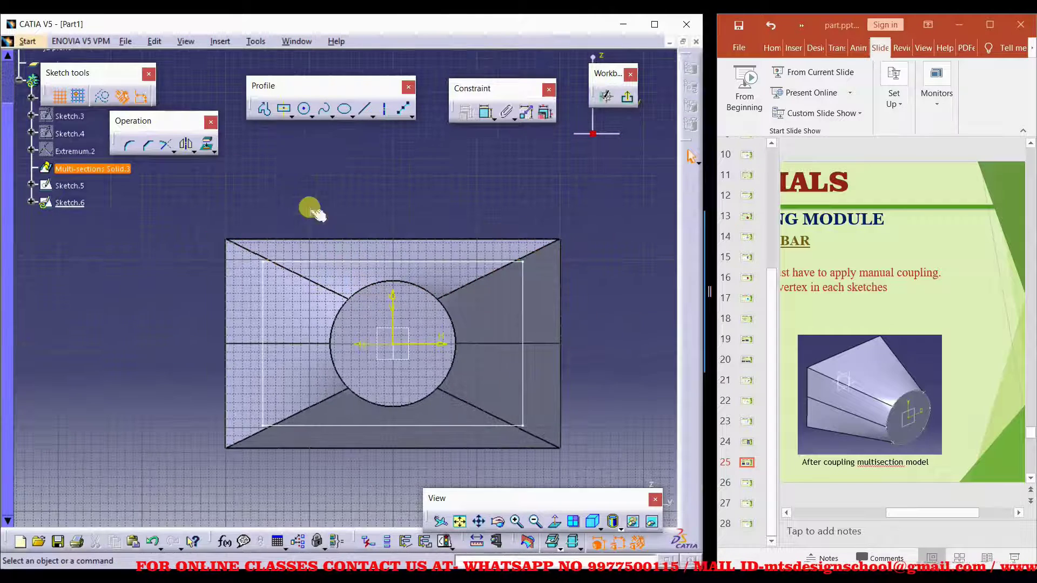
{"action": "left_click", "coordinate": [305, 109]}
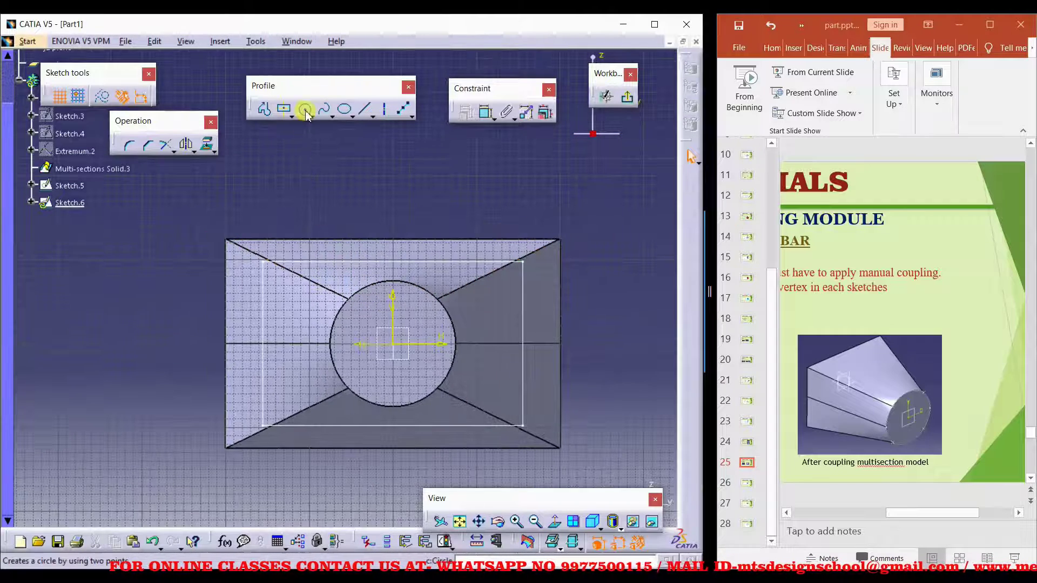
{"action": "left_click", "coordinate": [393, 344]}
{"action": "left_click", "coordinate": [416, 311]}
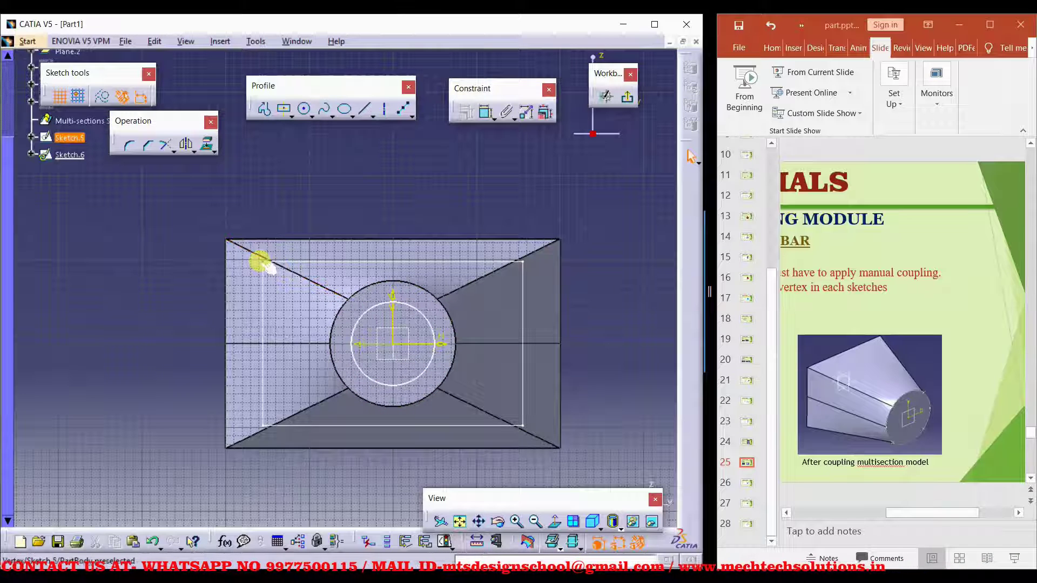
Place four equidistant points on the inner circle and shift them around it by repositioning one point.
{"action": "left_click", "coordinate": [364, 313]}
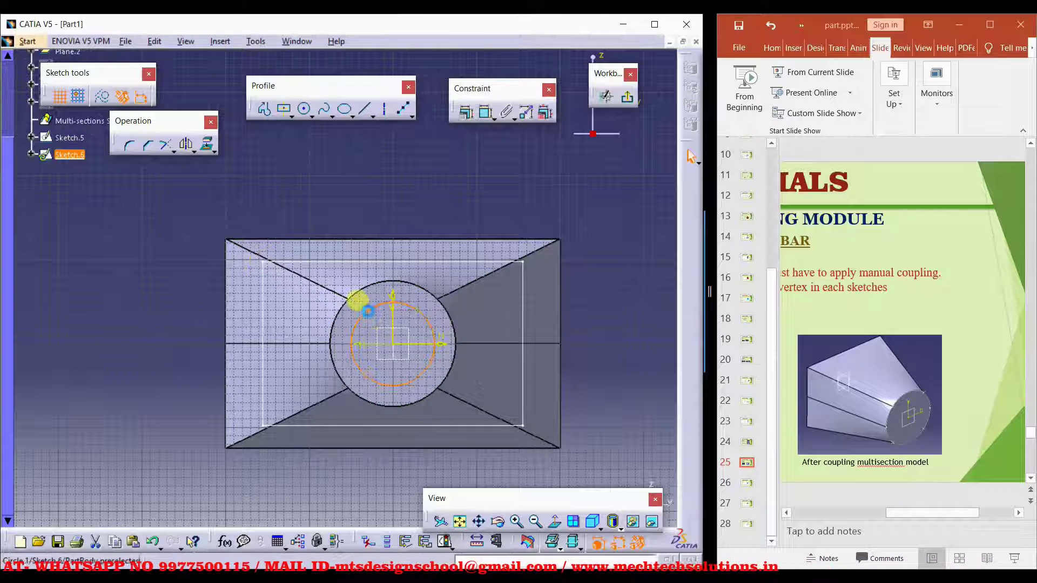
{"action": "left_click", "coordinate": [405, 112]}
{"action": "left_click", "coordinate": [363, 342]}
{"action": "left_click", "coordinate": [563, 300]}
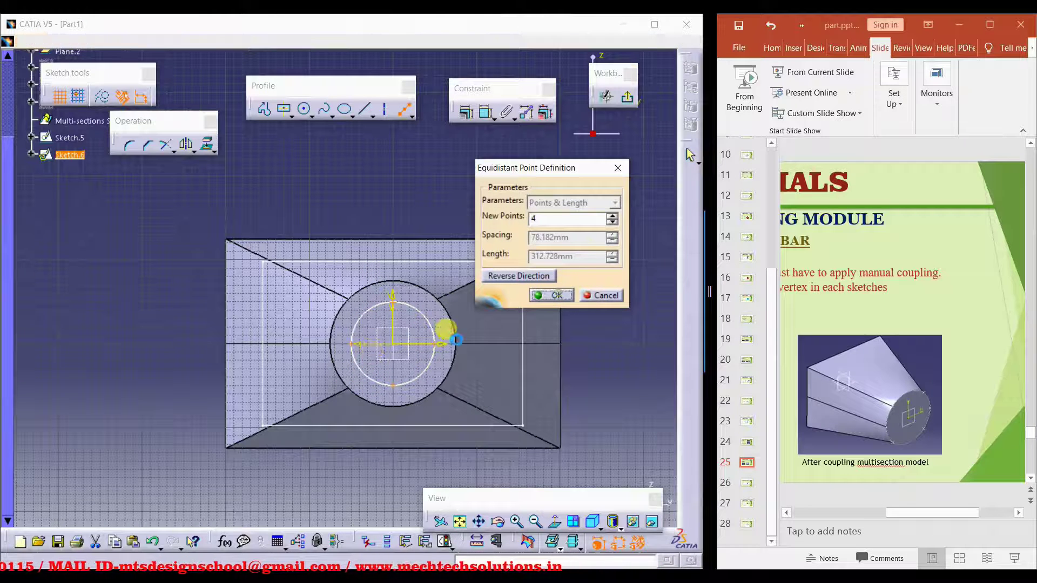
{"action": "left_click_drag", "start_coordinate": [437, 338], "coordinate": [413, 333]}
Dimension the inner circle with a diameter of 105 mm and rotate its four points to roughly diagonal positions.
{"action": "left_click", "coordinate": [486, 111]}
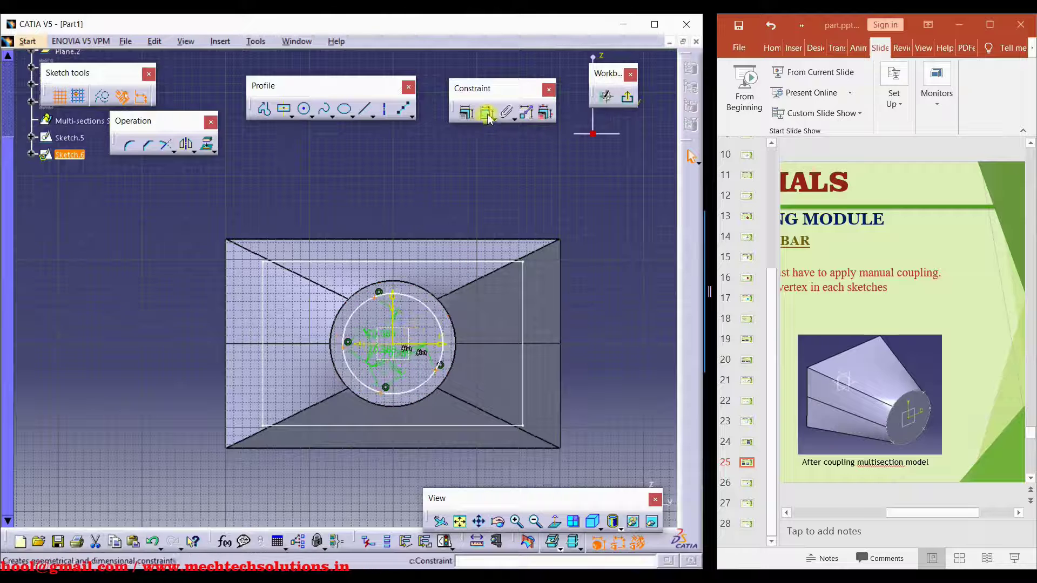
{"action": "left_click", "coordinate": [415, 300]}
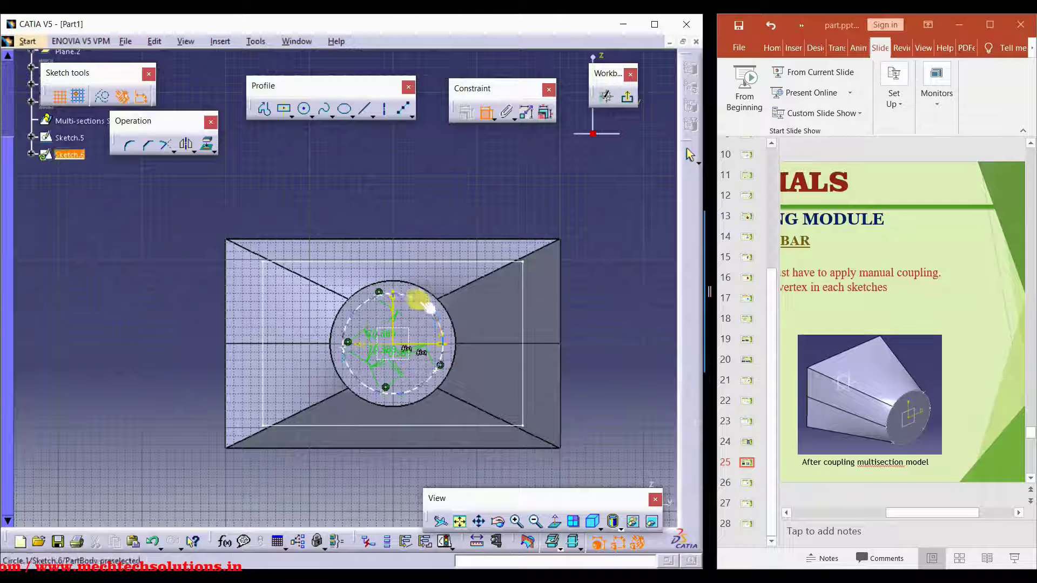
{"action": "left_click", "coordinate": [463, 194]}
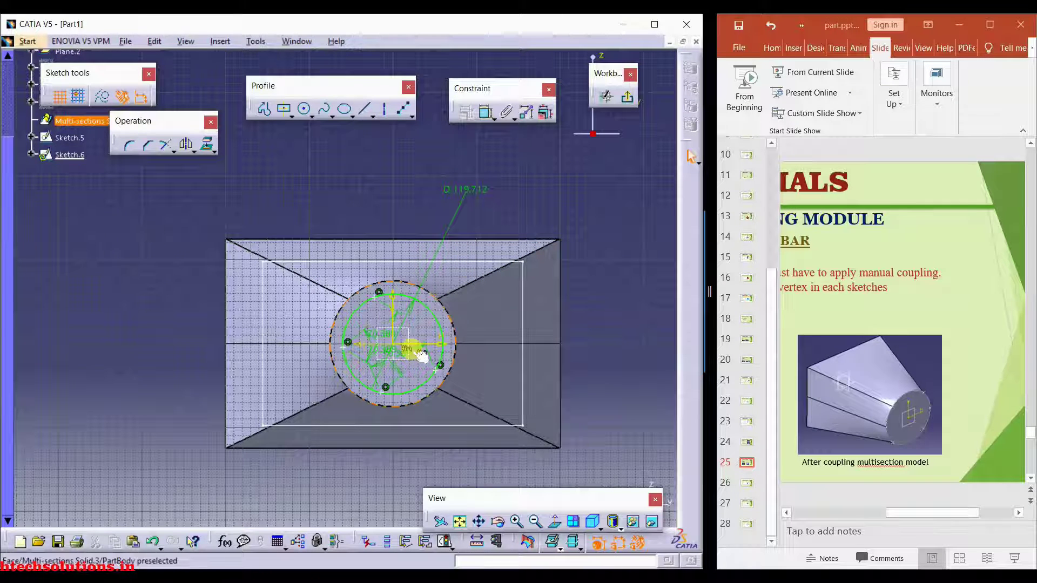
{"action": "double_click", "coordinate": [463, 189]}
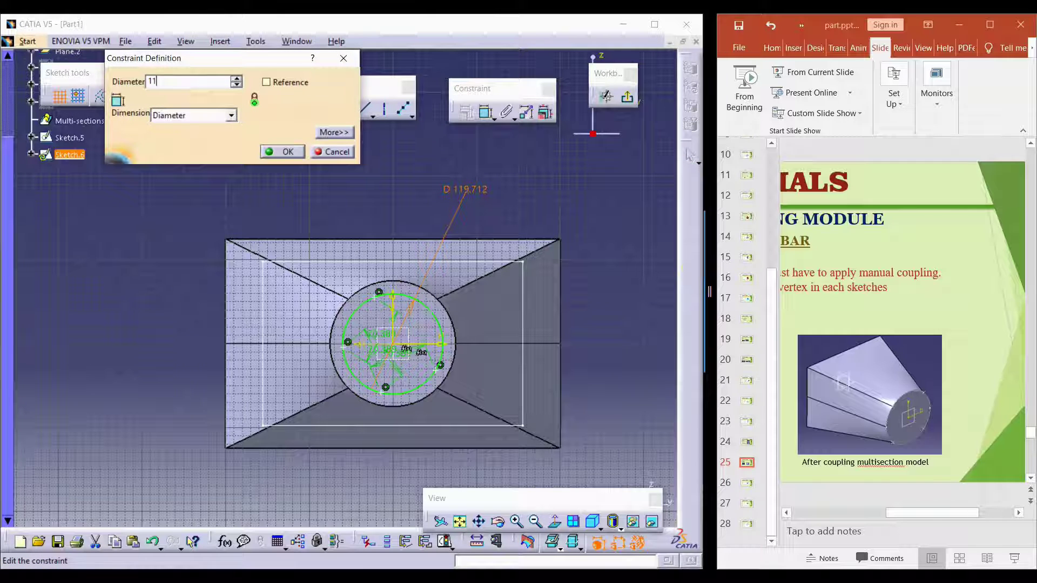
{"action": "type", "text": "105"}
{"action": "key", "text": "Return"}
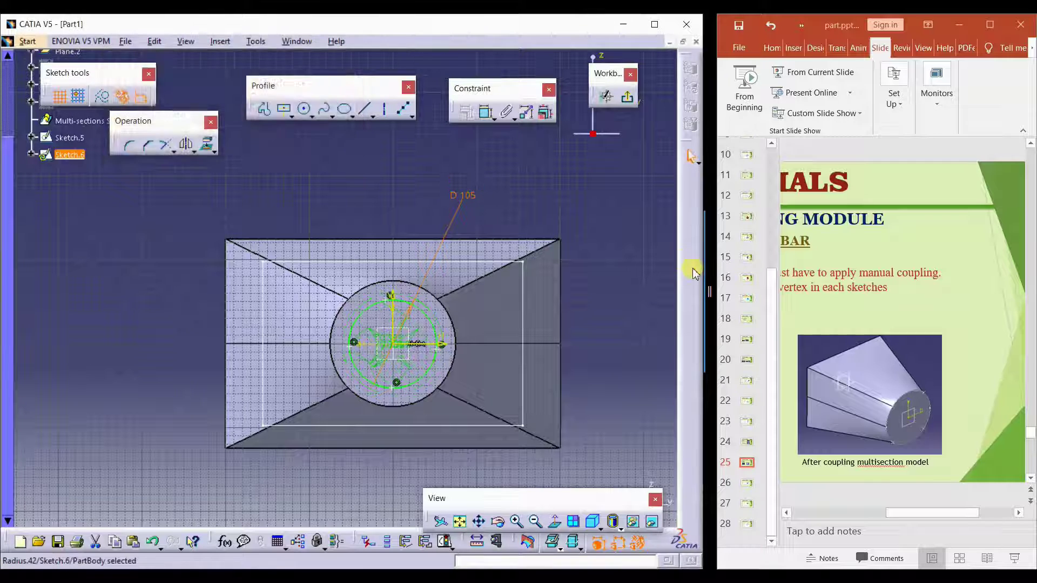
{"action": "left_click_drag", "start_coordinate": [435, 347], "coordinate": [438, 311]}
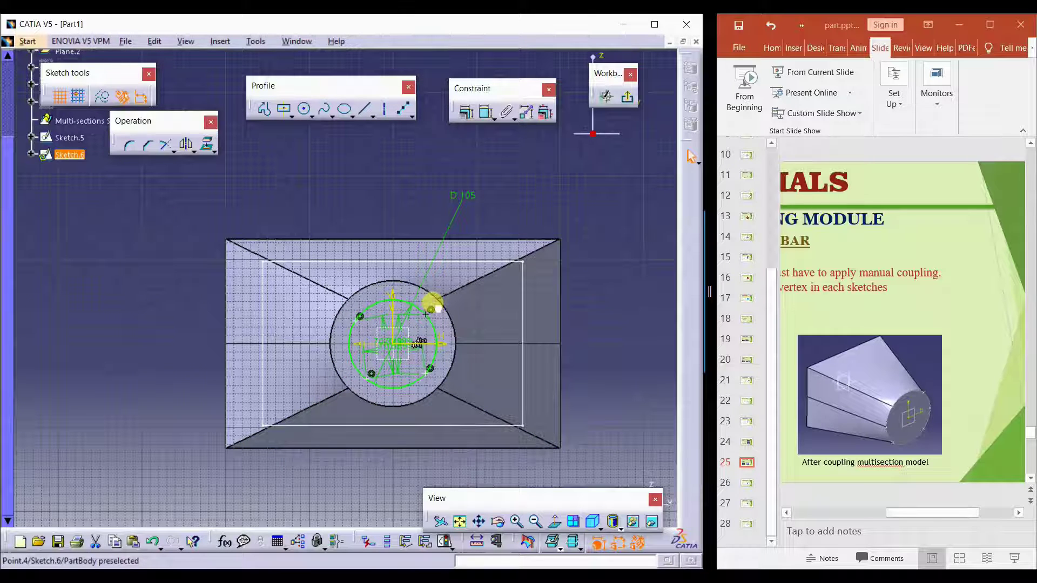
Draw an axis line from the sketch origin to the upper-right point on the inner circle.
{"action": "left_click", "coordinate": [384, 109]}
{"action": "middle_click_drag", "start_coordinate": [363, 320], "coordinate": [397, 233], "text": "ctrl"}
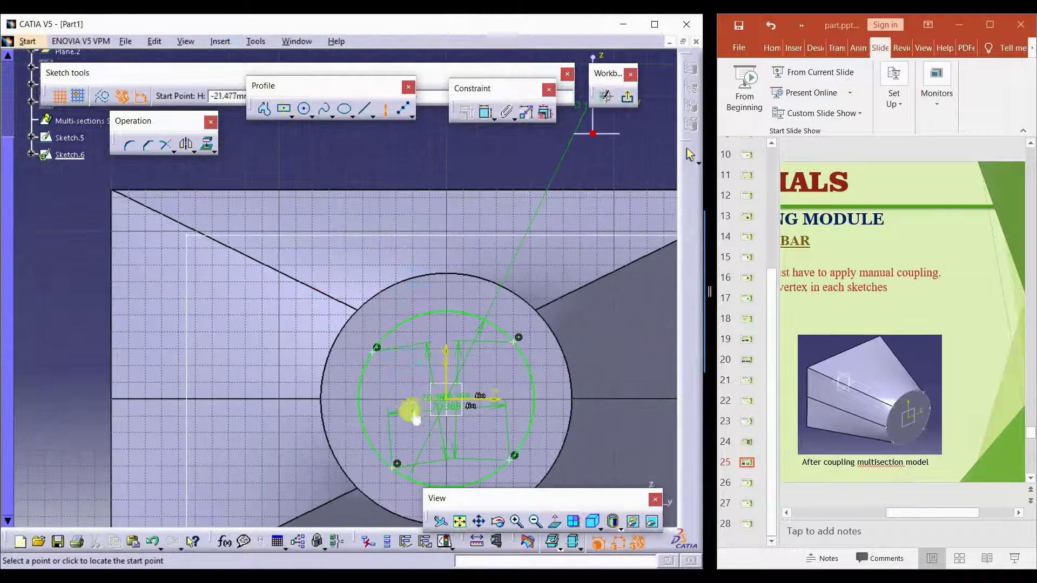
{"action": "left_click", "coordinate": [446, 400]}
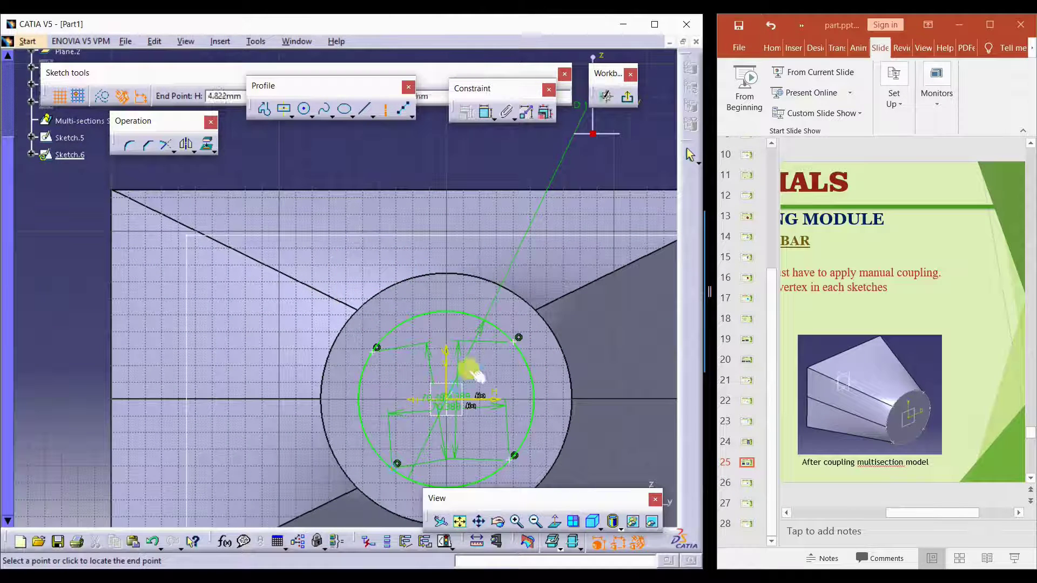
{"action": "left_click", "coordinate": [518, 338]}
{"action": "middle_click_drag", "start_coordinate": [519, 337], "coordinate": [400, 316]}
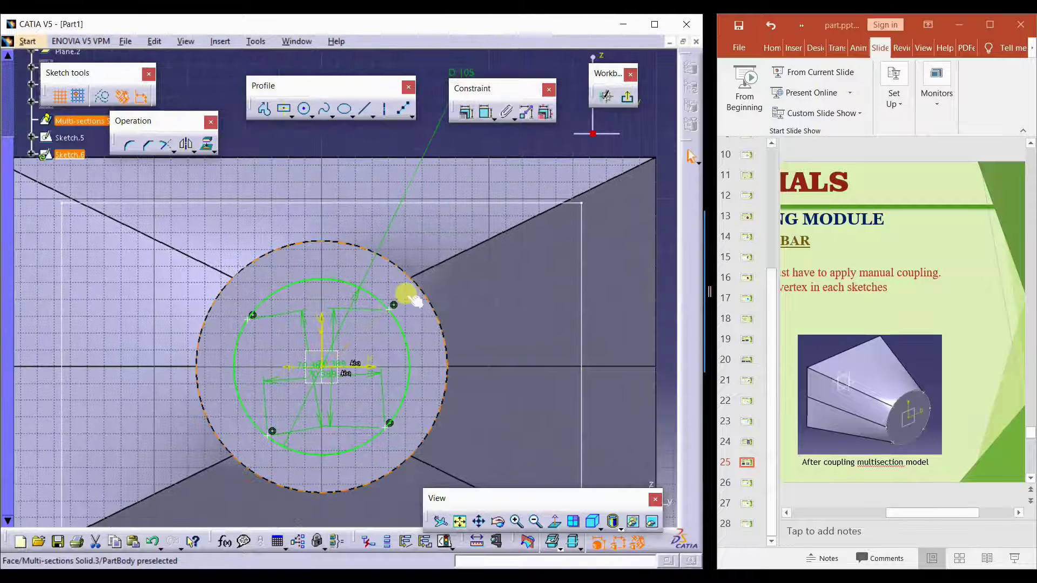
Add an angle constraint between the diagonal axis line and the sketch's horizontal axis.
{"action": "left_click", "coordinate": [486, 112]}
{"action": "left_click", "coordinate": [324, 352]}
{"action": "key", "text": "Escape"}
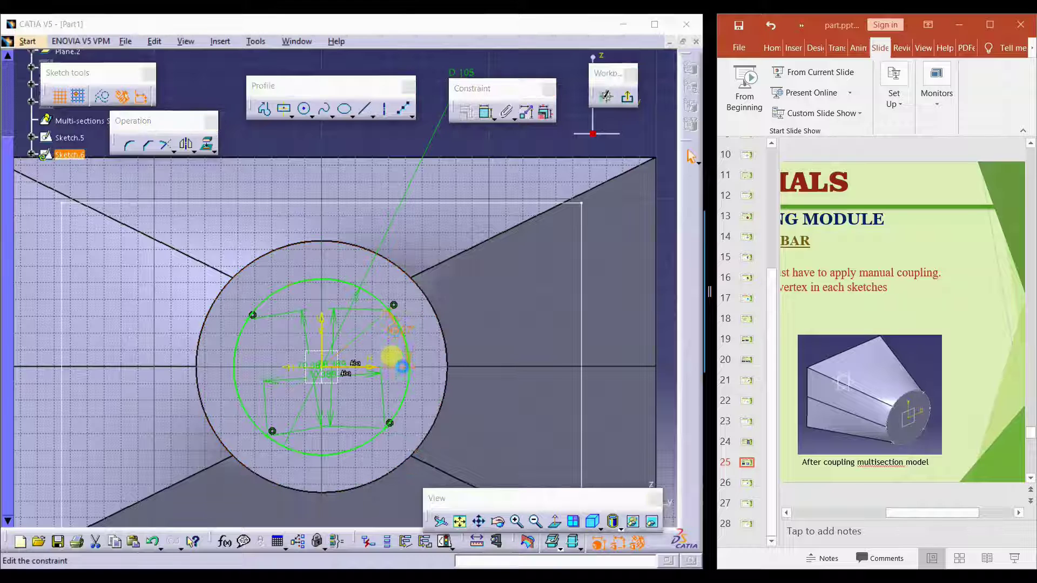
Try setting the diagonal axis line's angle to 45 degrees, check the positions of the circle points, and undo the change.
{"action": "double_click", "coordinate": [396, 359]}
{"action": "type", "text": "45"}
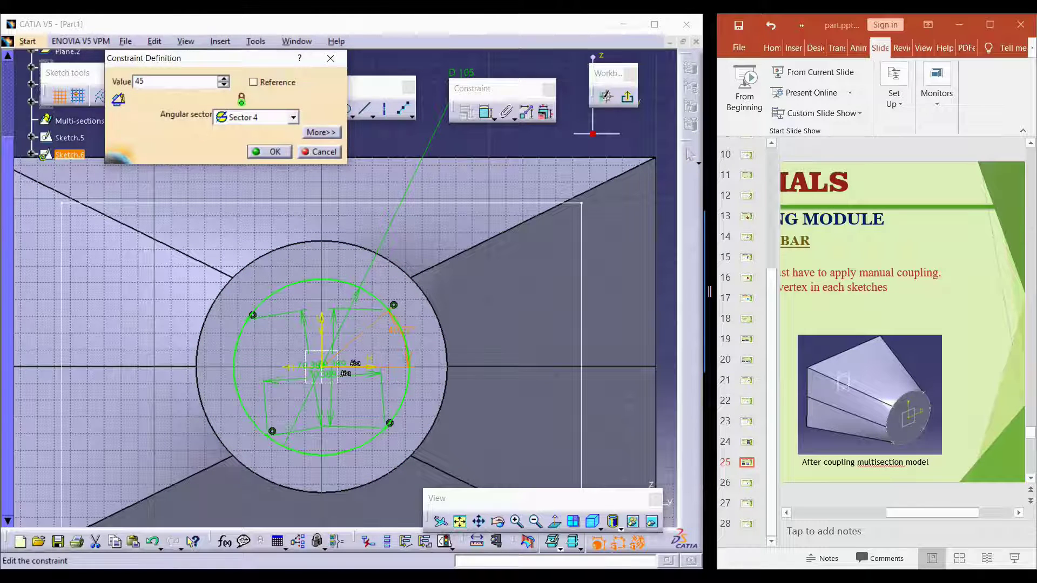
{"action": "key", "text": "Return"}
{"action": "mouse_move", "coordinate": [443, 370]}
{"action": "middle_mouse_down"}
{"action": "mouse_move", "coordinate": [426, 354]}
{"action": "mouse_move", "coordinate": [426, 363]}
{"action": "middle_mouse_up"}
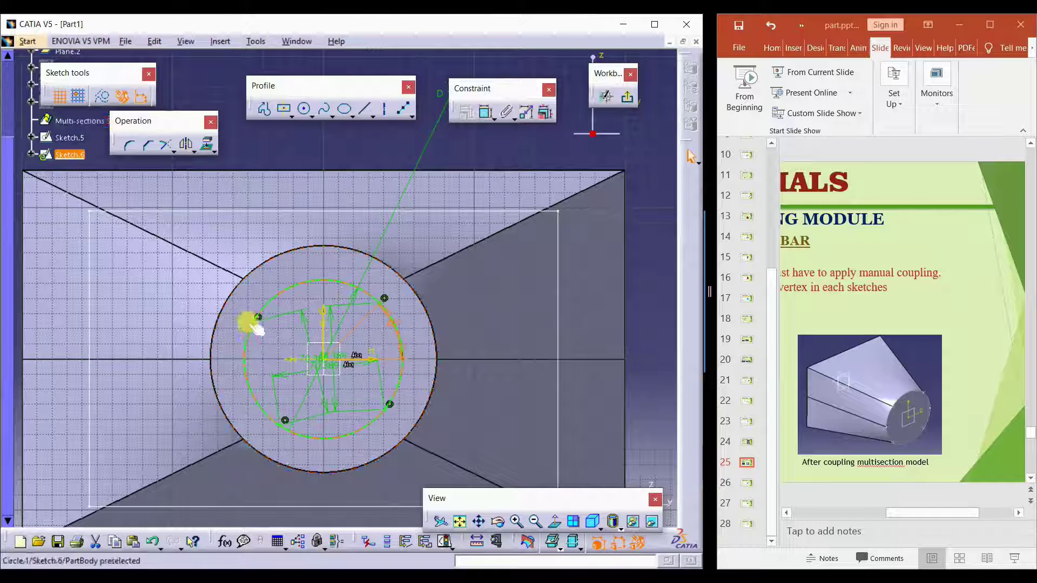
{"action": "middle_click_drag", "start_coordinate": [392, 355], "coordinate": [391, 332]}
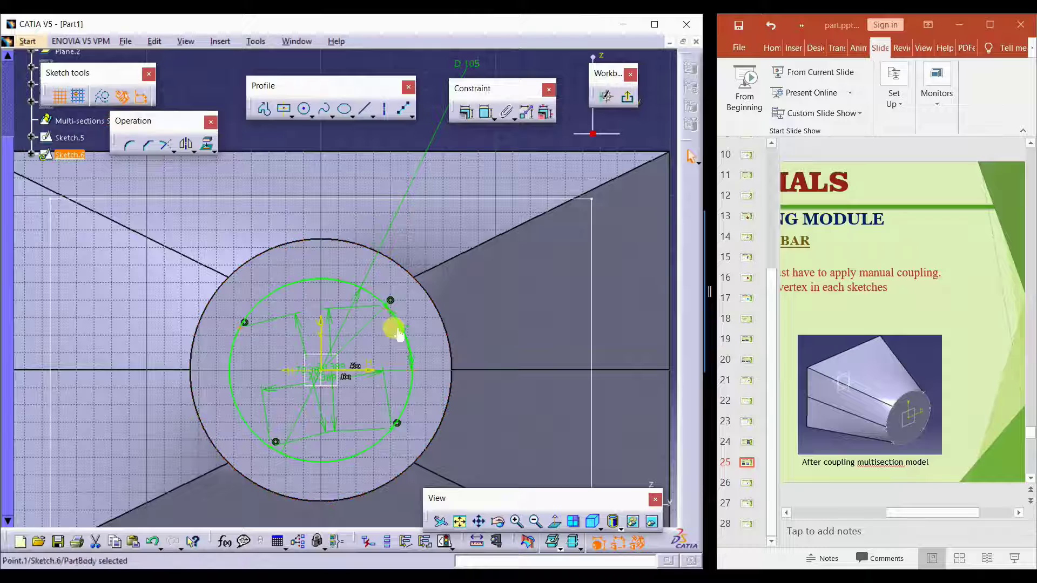
{"action": "mouse_move", "coordinate": [354, 349]}
{"action": "middle_mouse_down"}
{"action": "mouse_move", "coordinate": [400, 354]}
{"action": "mouse_move", "coordinate": [389, 373]}
{"action": "mouse_move", "coordinate": [429, 427]}
{"action": "middle_mouse_up"}
{"action": "left_click", "coordinate": [385, 316]}
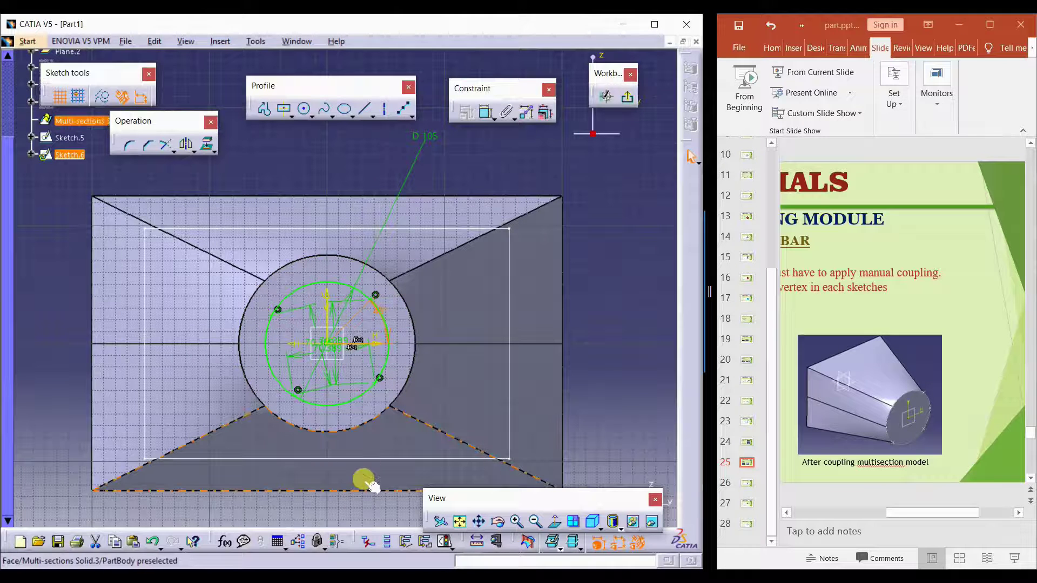
{"action": "key", "text": "ctrl+z"}
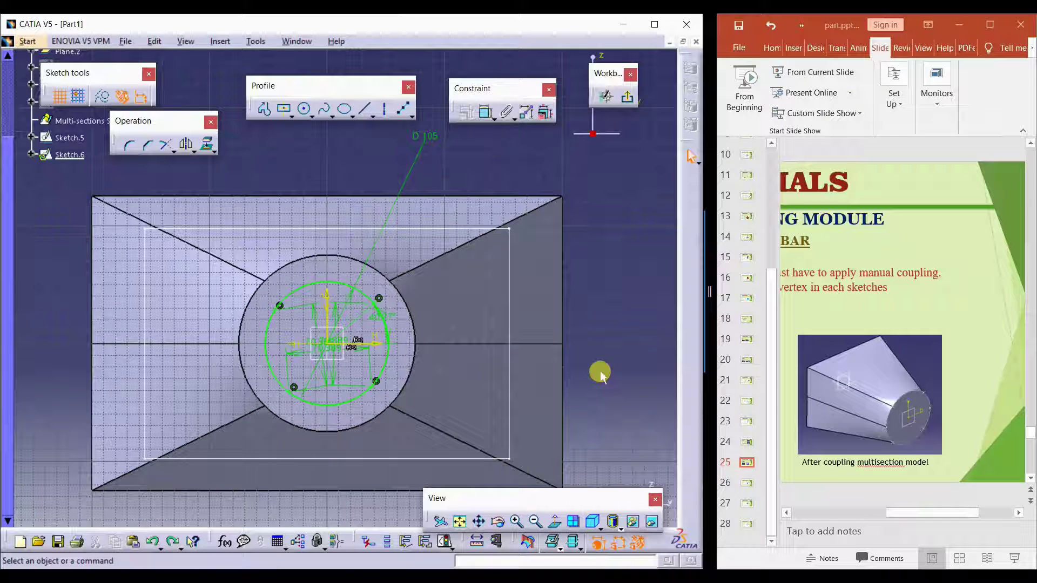
Try the 45-degree angle value on the diagonal axis line once more and undo it.
{"action": "mouse_move", "coordinate": [424, 371]}
{"action": "middle_mouse_down"}
{"action": "mouse_move", "coordinate": [433, 294]}
{"action": "mouse_move", "coordinate": [432, 372]}
{"action": "middle_mouse_up"}
{"action": "left_click", "coordinate": [412, 410]}
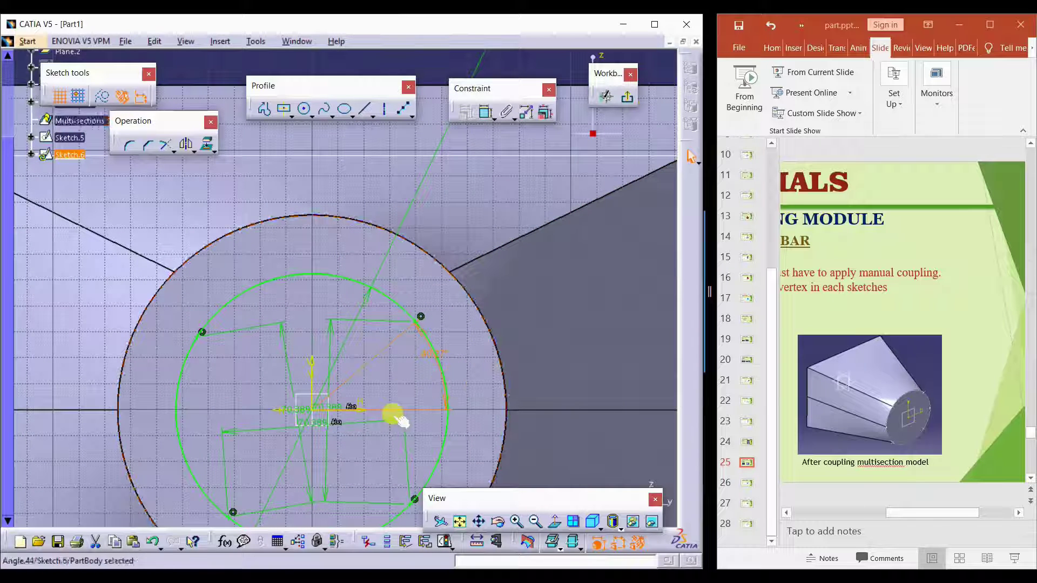
{"action": "double_click", "coordinate": [416, 352]}
{"action": "type", "text": "45deg"}
{"action": "key", "text": "Return"}
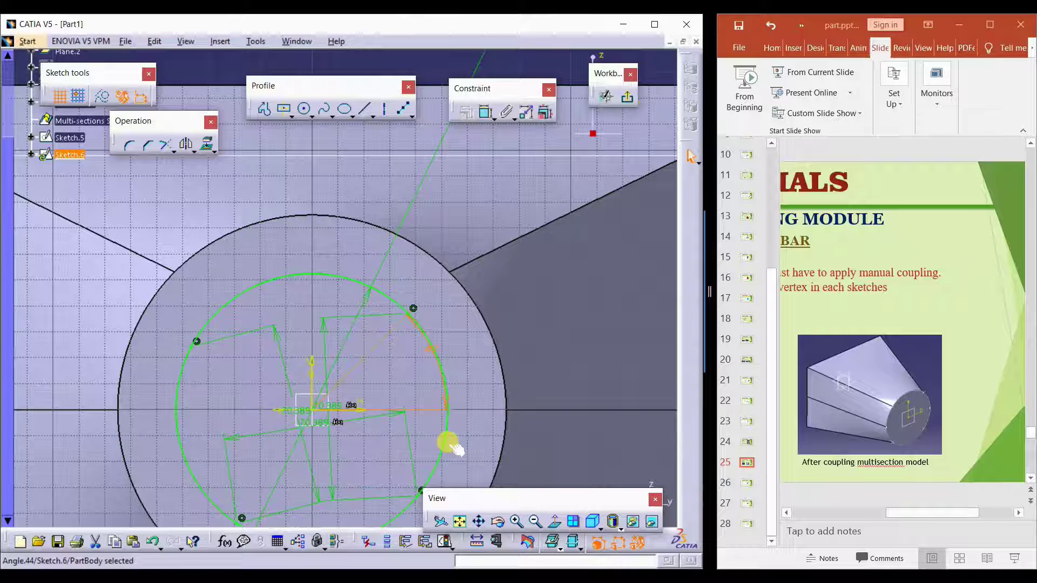
{"action": "key", "text": "ctrl+z"}
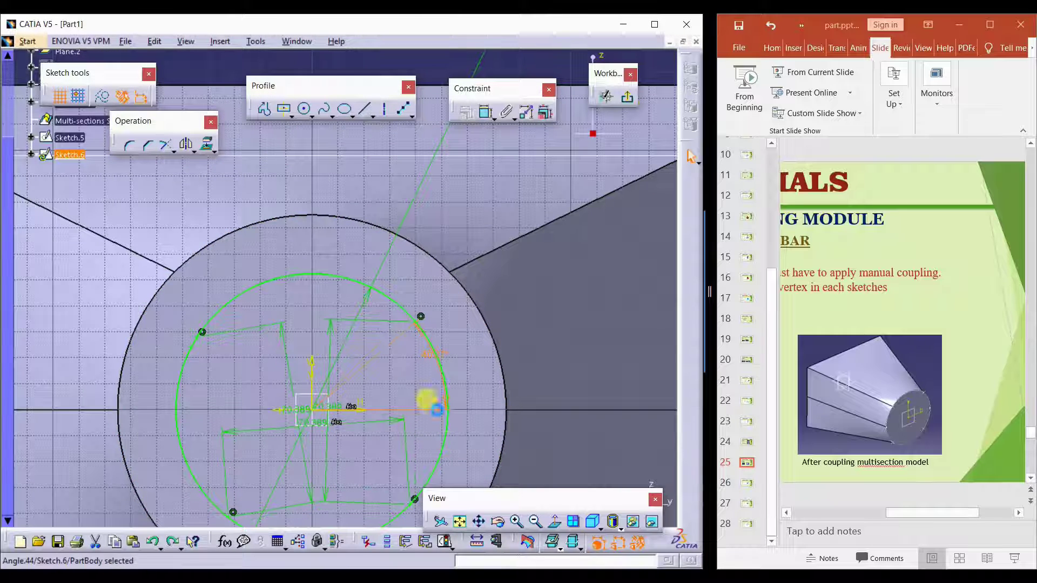
Undo the angle constraint, the diagonal axis line and the equidistant points on the inner circle.
{"action": "left_click", "coordinate": [410, 389]}
{"action": "left_click", "coordinate": [418, 395]}
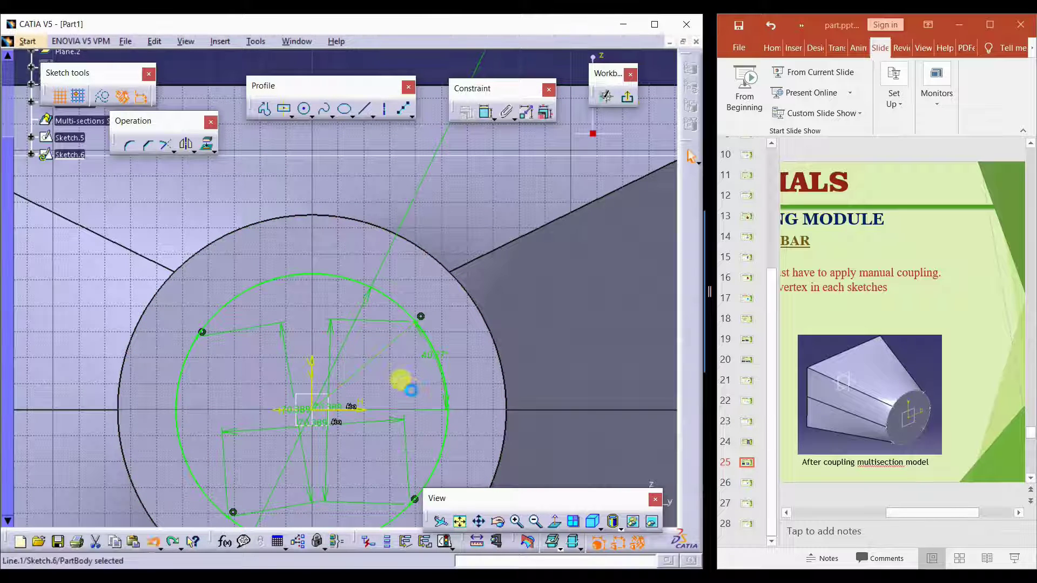
{"action": "key", "text": "Delete"}
{"action": "key", "text": "ctrl+z"}
{"action": "key", "text": "ctrl+z"}
{"action": "key", "text": "ctrl+z"}
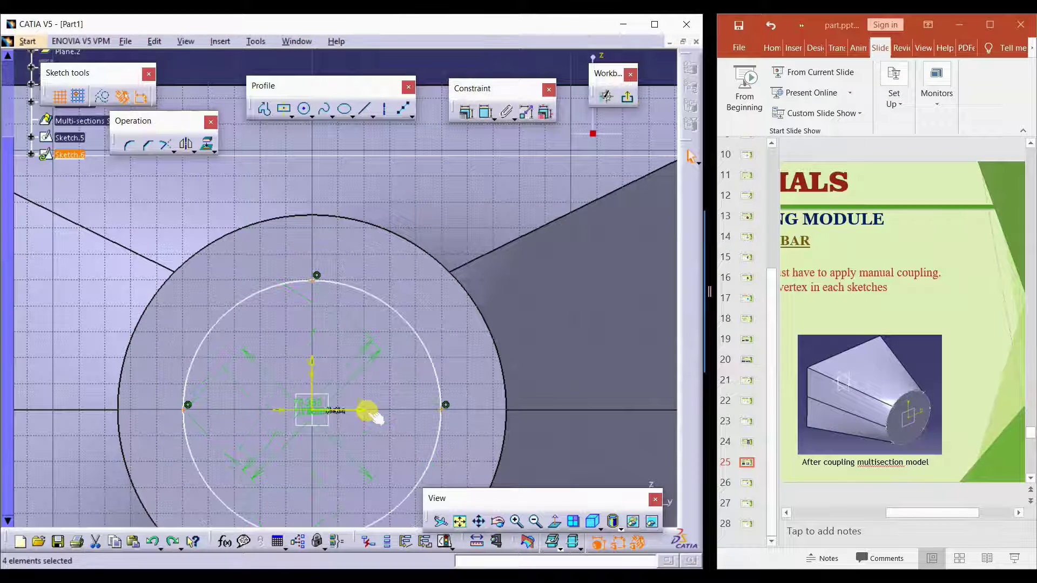
{"action": "key", "text": "ctrl+z"}
Constrain the inner circle's diameter to 100 mm.
{"action": "middle_click_drag", "start_coordinate": [379, 369], "coordinate": [354, 449]}
{"action": "left_click", "coordinate": [354, 297]}
{"action": "left_click", "coordinate": [485, 126]}
{"action": "left_click", "coordinate": [398, 173]}
{"action": "double_click", "coordinate": [399, 171]}
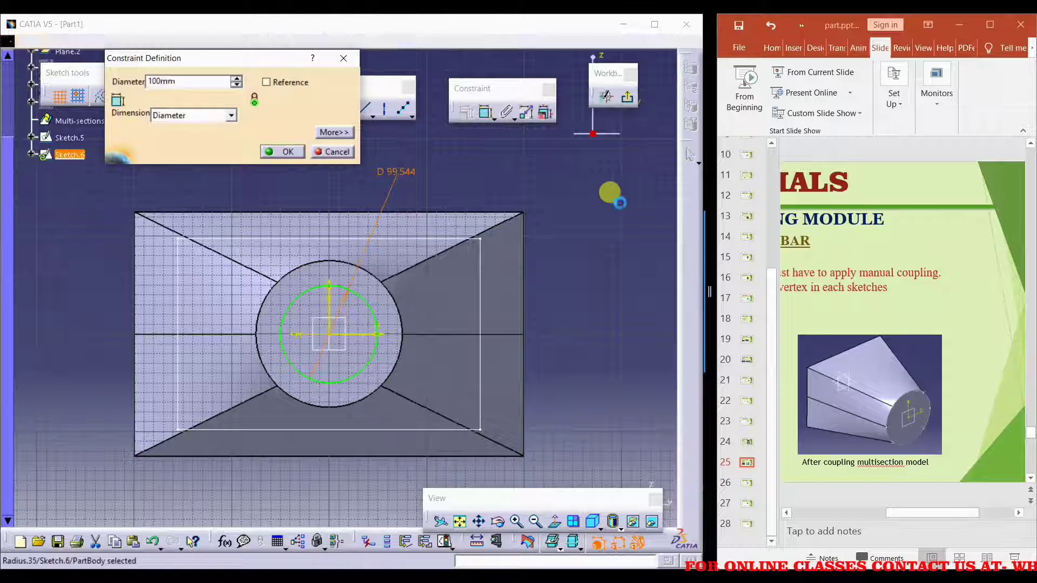
{"action": "key", "text": "Return"}
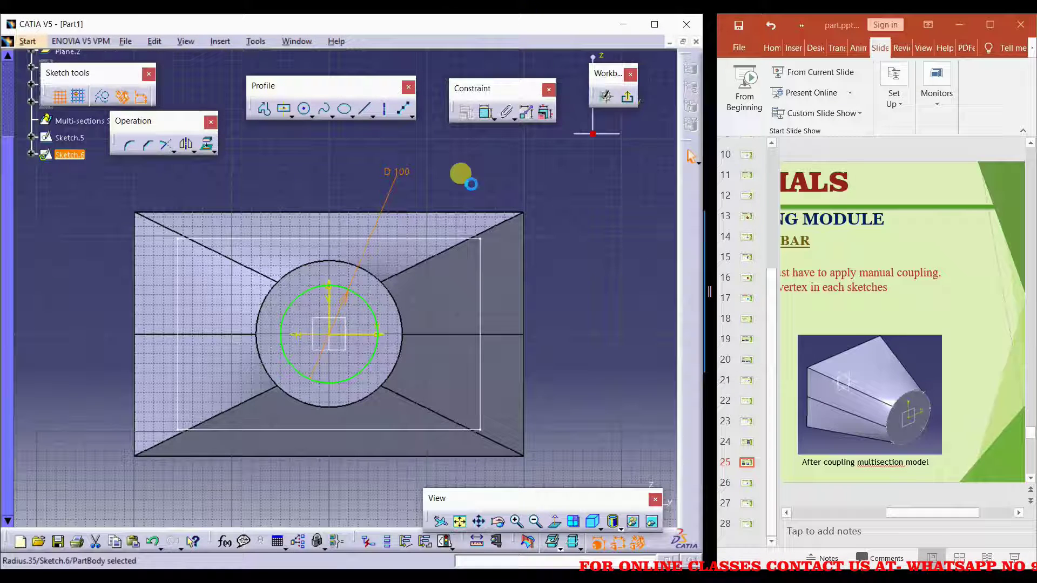
Place four equidistant points on the 100 mm inner circle and rotate them around it toward the diagonals.
{"action": "left_click", "coordinate": [398, 110]}
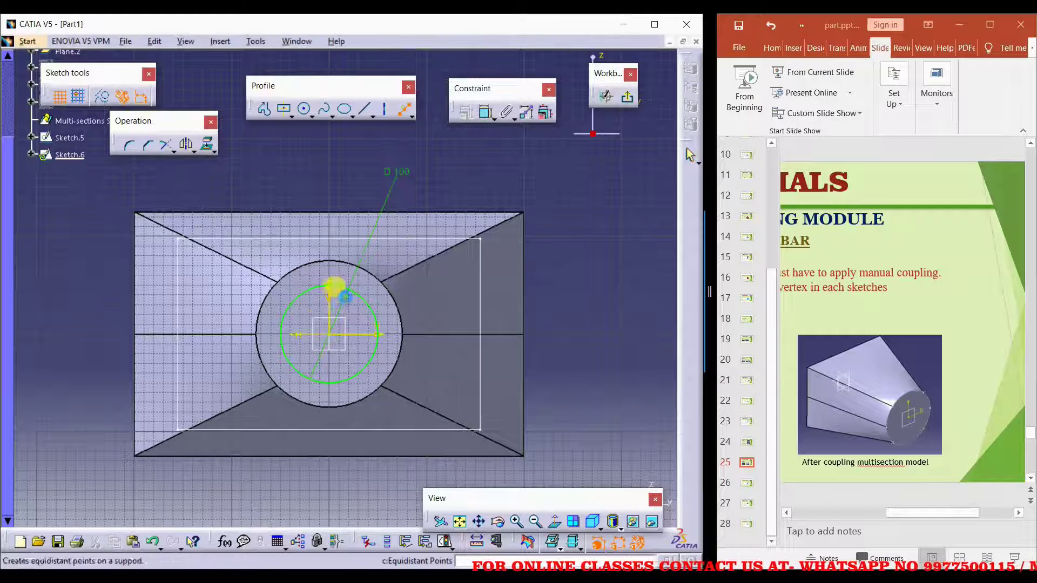
{"action": "left_click", "coordinate": [369, 306]}
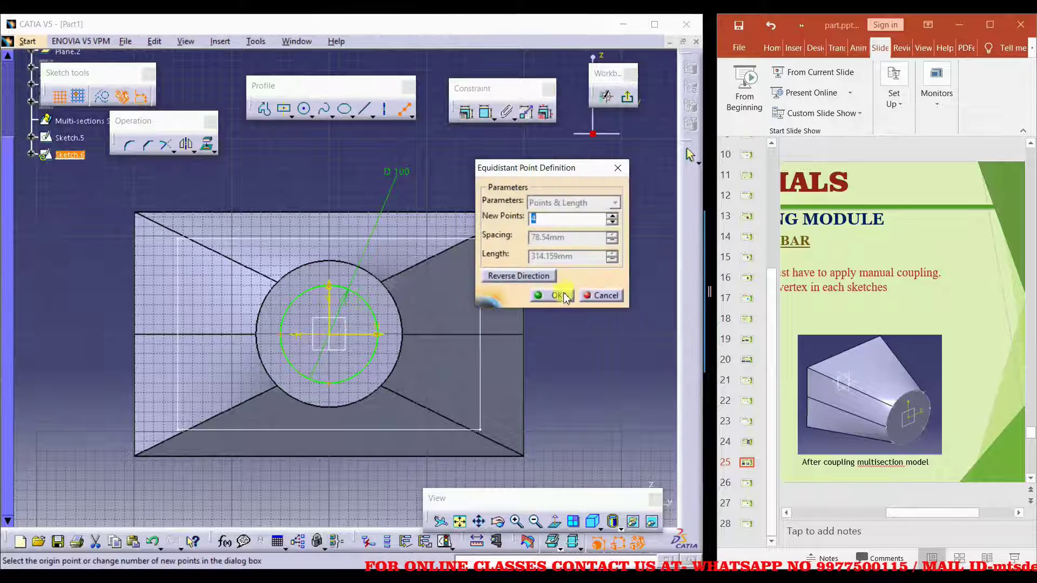
{"action": "left_click", "coordinate": [556, 295]}
{"action": "left_click_drag", "start_coordinate": [386, 337], "coordinate": [273, 254]}
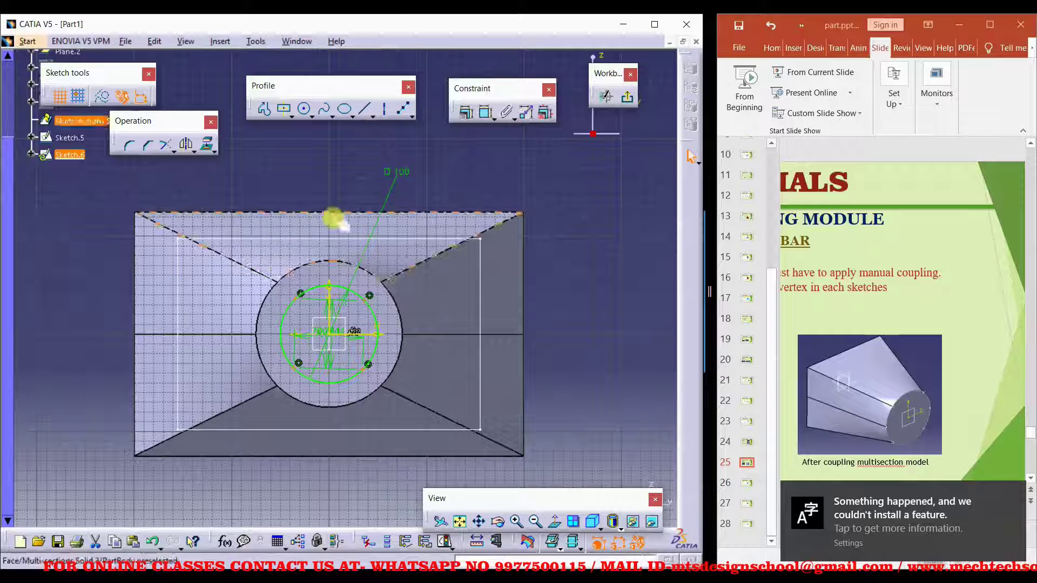
Draw an axis line from the sketch origin to the upper-right point on the inner circle.
{"action": "left_click", "coordinate": [384, 108]}
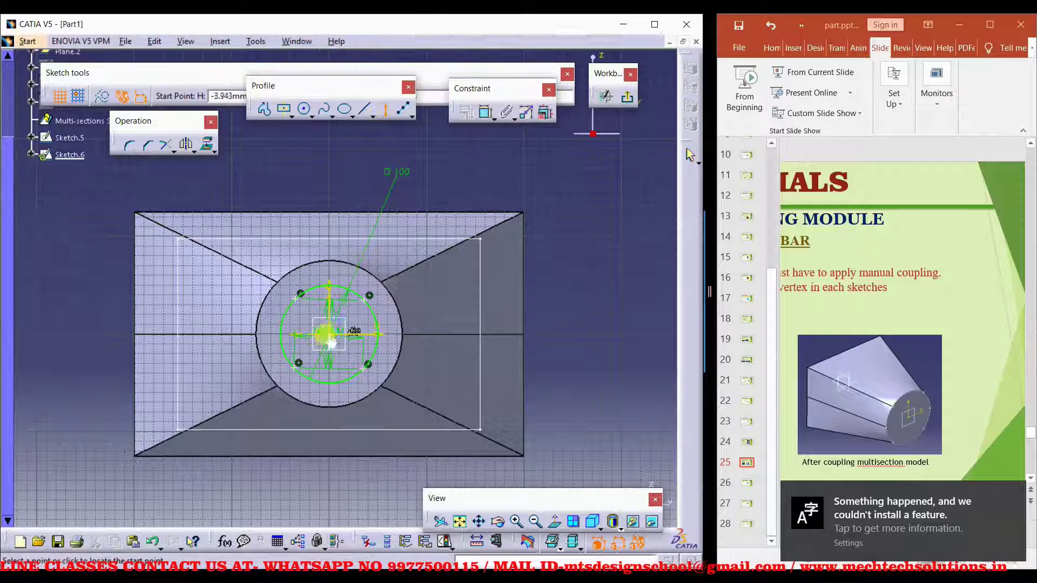
{"action": "left_click", "coordinate": [327, 349]}
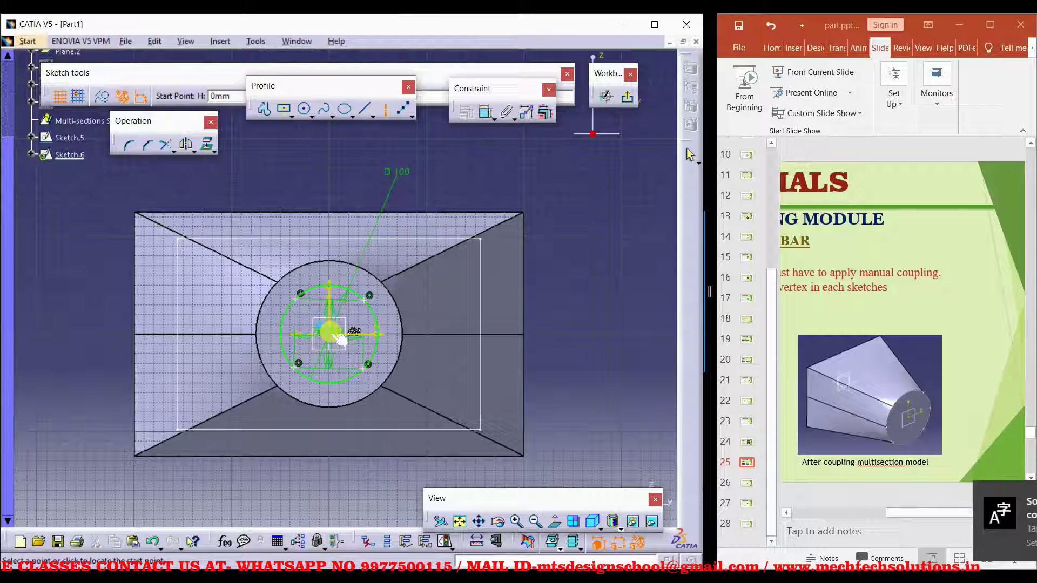
{"action": "left_click", "coordinate": [370, 296]}
Constrain the angle between the diagonal axis line and the horizontal axis to 45 degrees, and exit the sketch.
{"action": "left_click", "coordinate": [485, 114]}
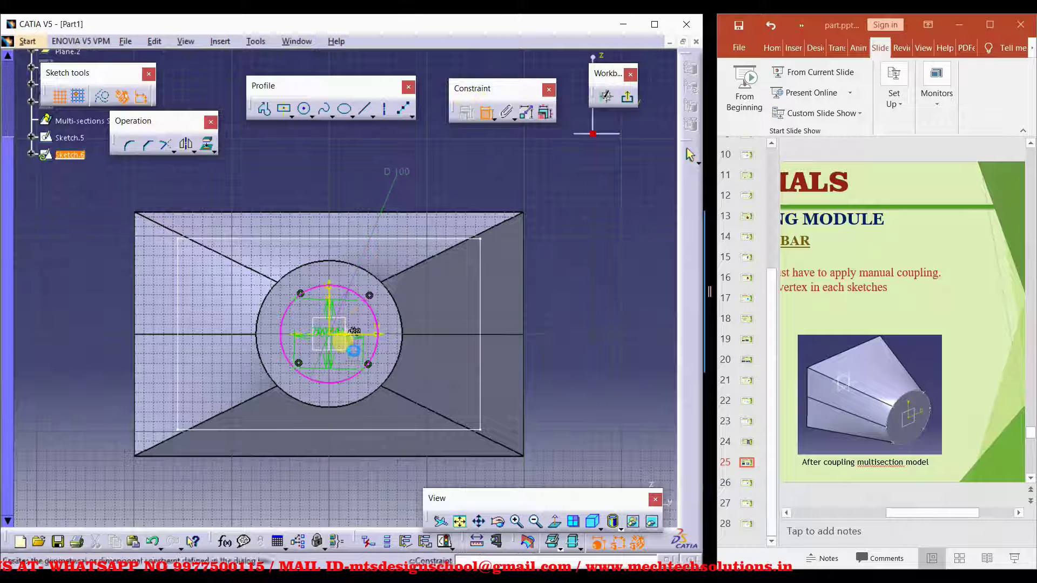
{"action": "left_click", "coordinate": [376, 338]}
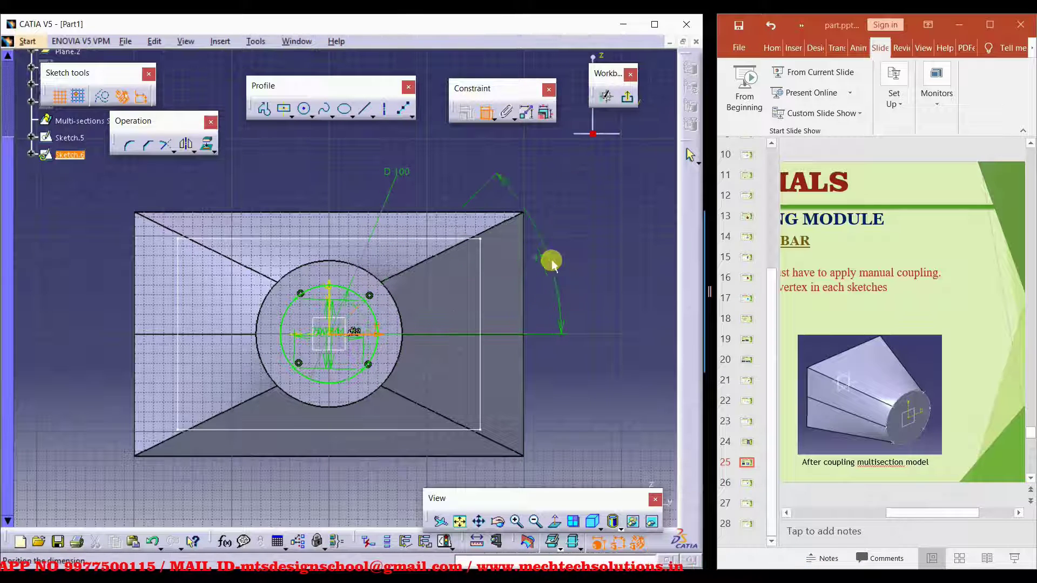
{"action": "left_click", "coordinate": [546, 249]}
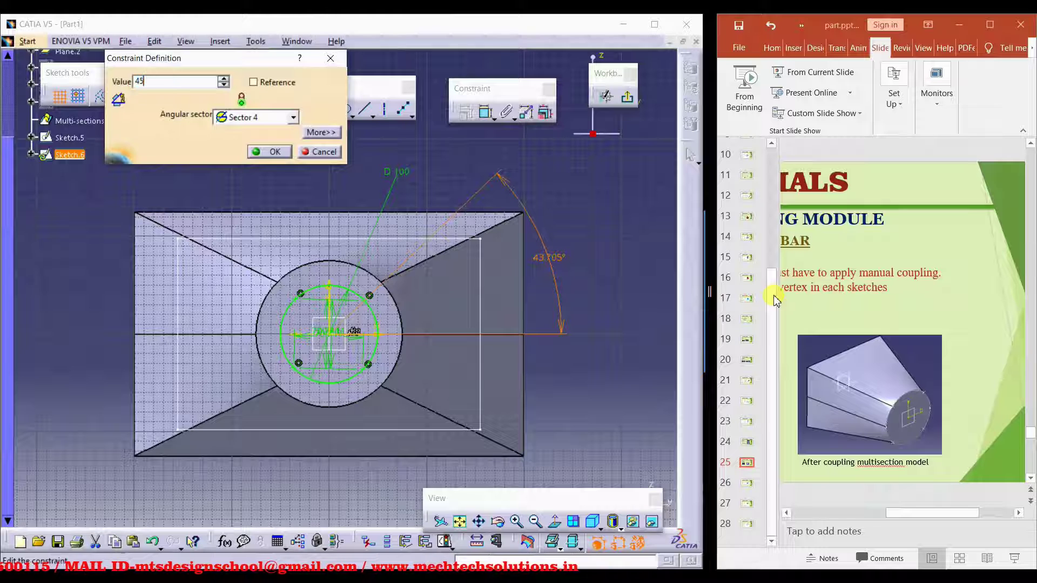
{"action": "key", "text": "Return"}
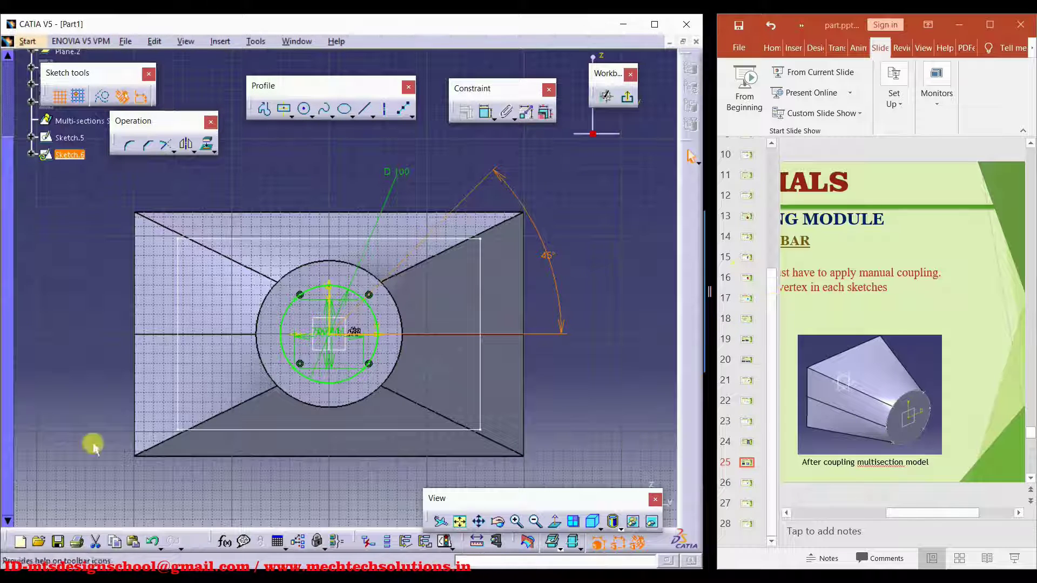
{"action": "left_click", "coordinate": [628, 101]}
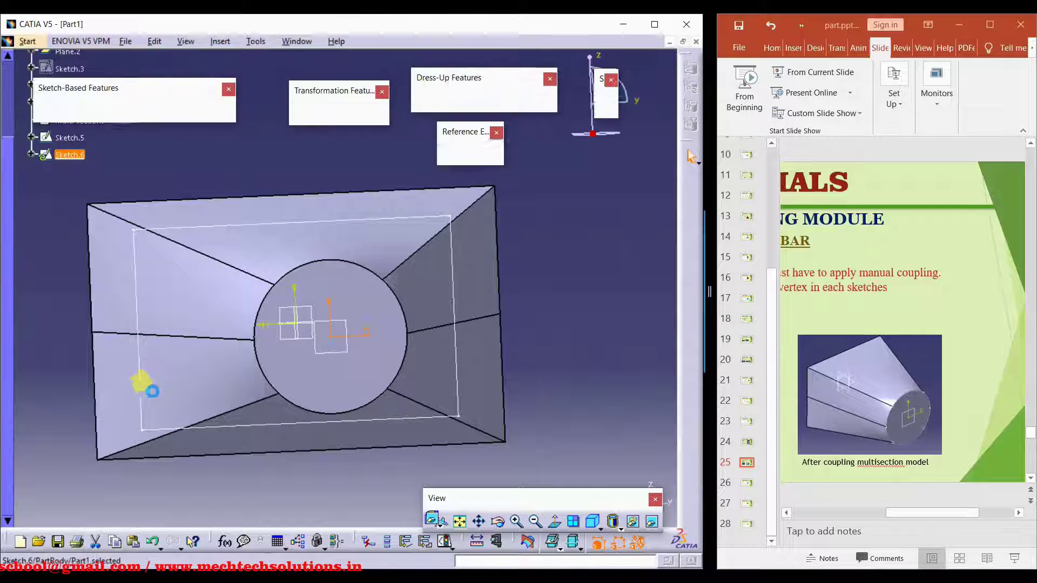
Start a removed multi-sections solid with the inner rectangle (Sketch.5) and the inner circle (Sketch.6) as its sections.
{"action": "mouse_move", "coordinate": [139, 330]}
{"action": "middle_mouse_down"}
{"action": "mouse_move", "coordinate": [211, 353]}
{"action": "mouse_move", "coordinate": [211, 398]}
{"action": "mouse_move", "coordinate": [283, 360]}
{"action": "mouse_move", "coordinate": [150, 371]}
{"action": "mouse_move", "coordinate": [281, 359]}
{"action": "middle_mouse_up"}
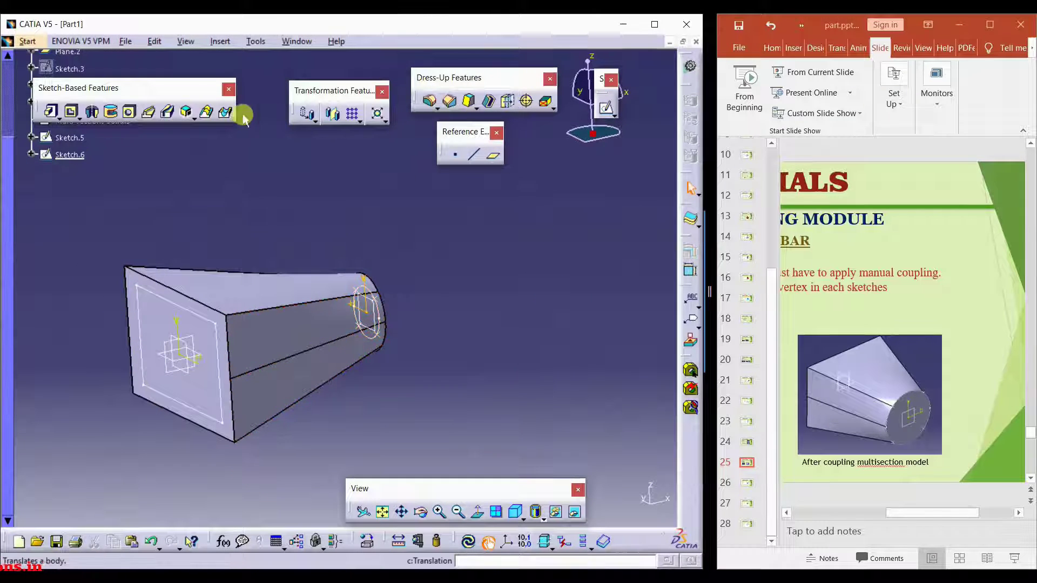
{"action": "left_click", "coordinate": [225, 113]}
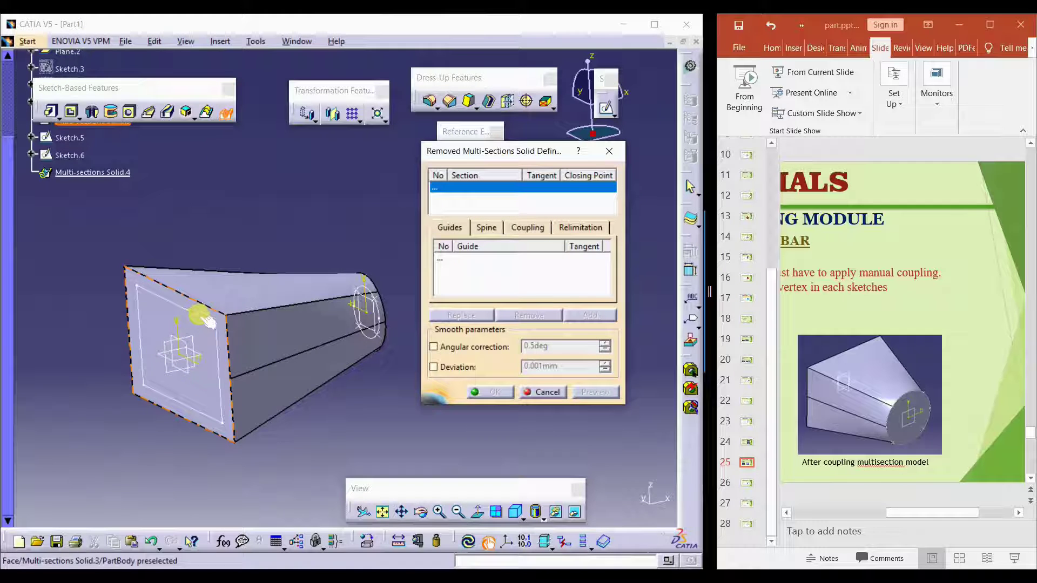
{"action": "left_click", "coordinate": [207, 321]}
{"action": "middle_click_drag", "start_coordinate": [275, 412], "coordinate": [205, 430]}
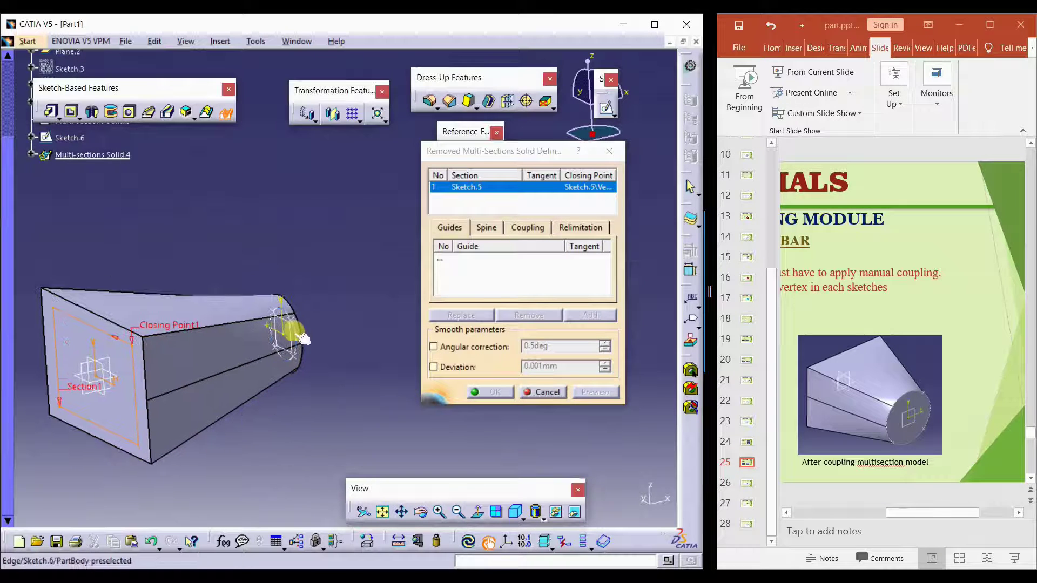
{"action": "left_click", "coordinate": [295, 318]}
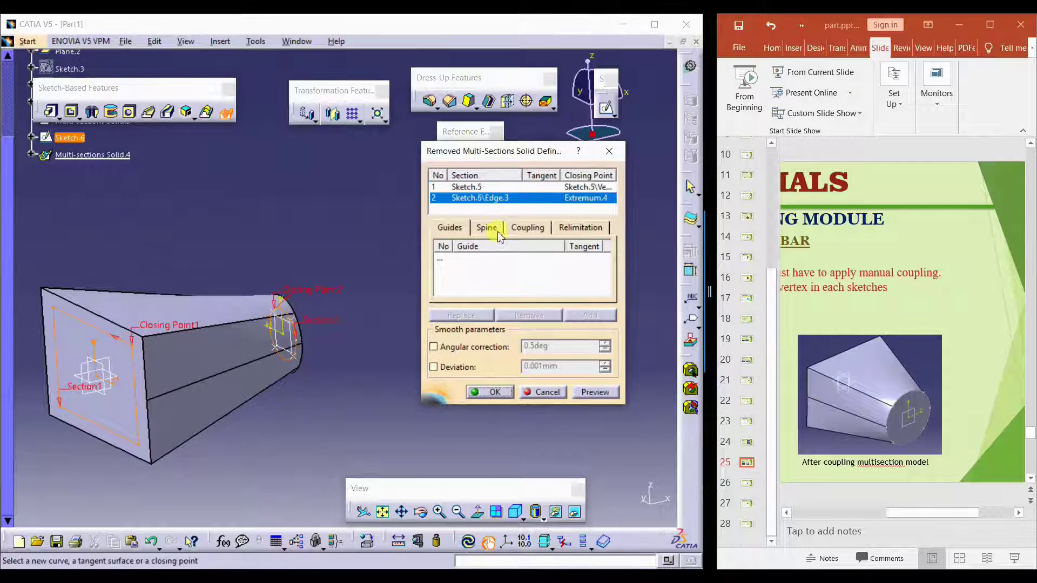
Couple the upper and lower corners of the inner rectangle on the side opposite its closing point to the matching circle points.
{"action": "left_click", "coordinate": [528, 227]}
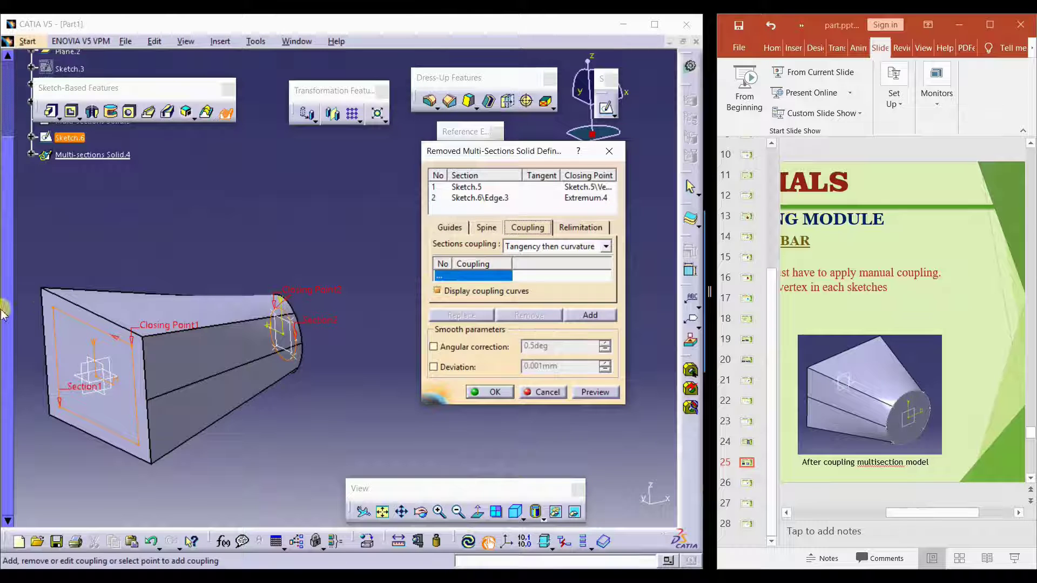
{"action": "left_click", "coordinate": [57, 309]}
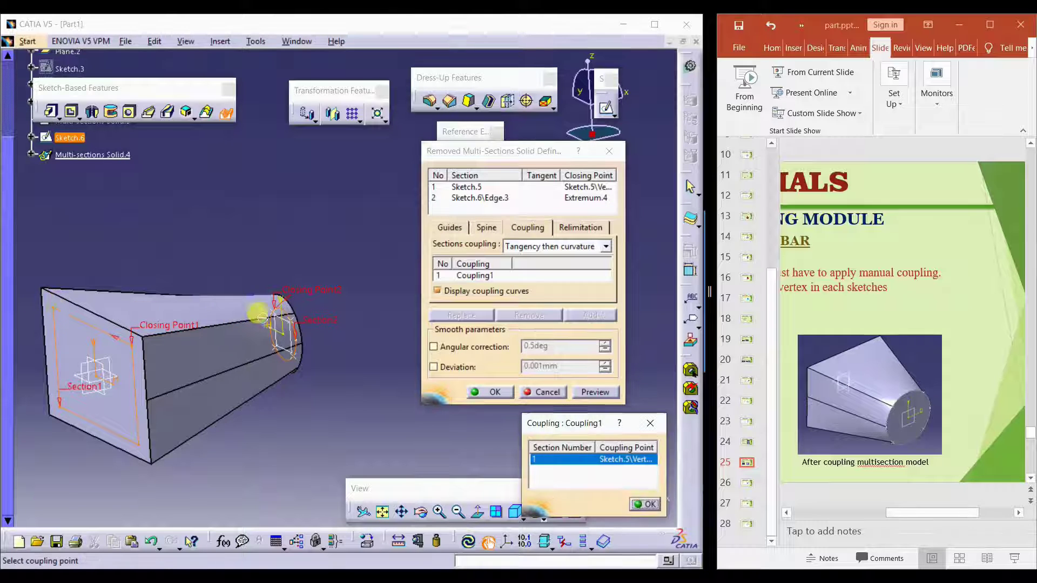
{"action": "left_click", "coordinate": [58, 405]}
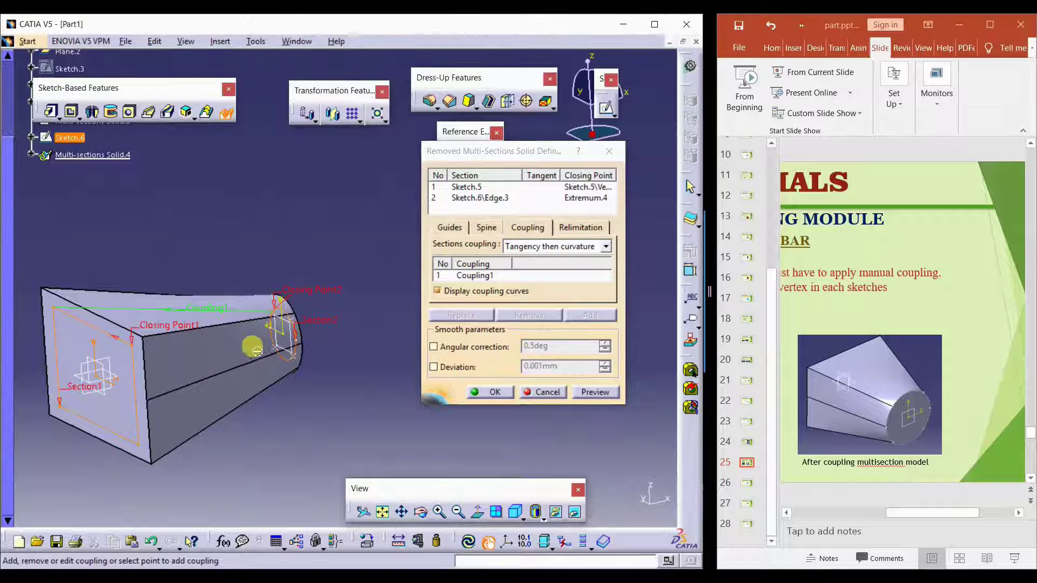
{"action": "left_click", "coordinate": [279, 346]}
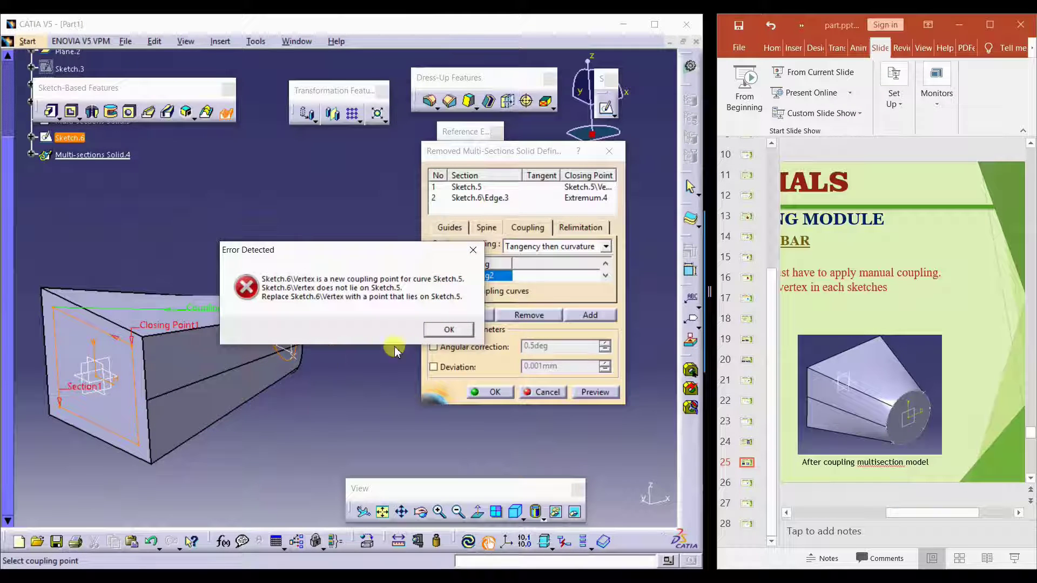
{"action": "left_click", "coordinate": [446, 331]}
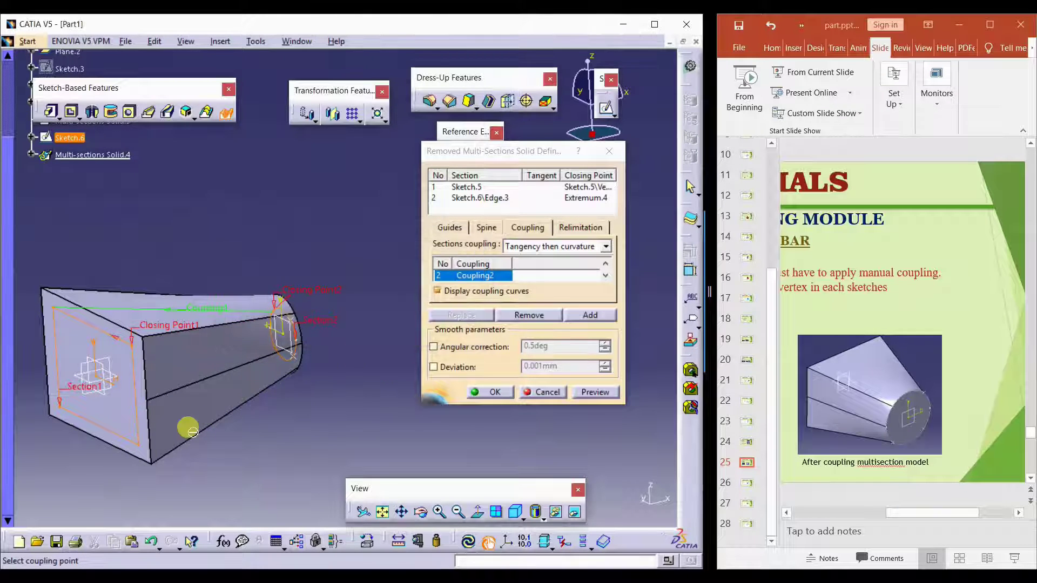
{"action": "left_click", "coordinate": [63, 410]}
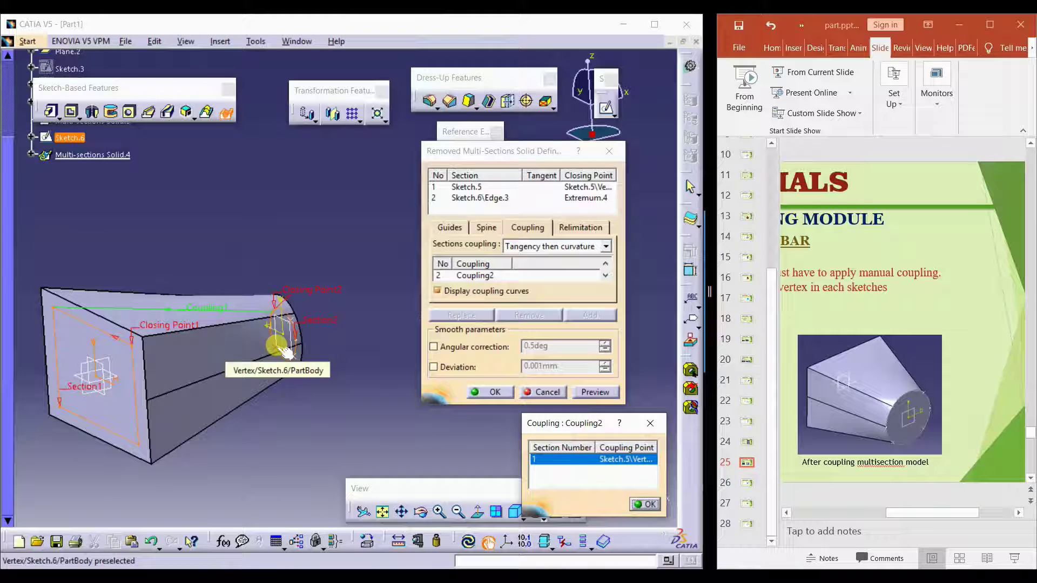
{"action": "left_click", "coordinate": [280, 349]}
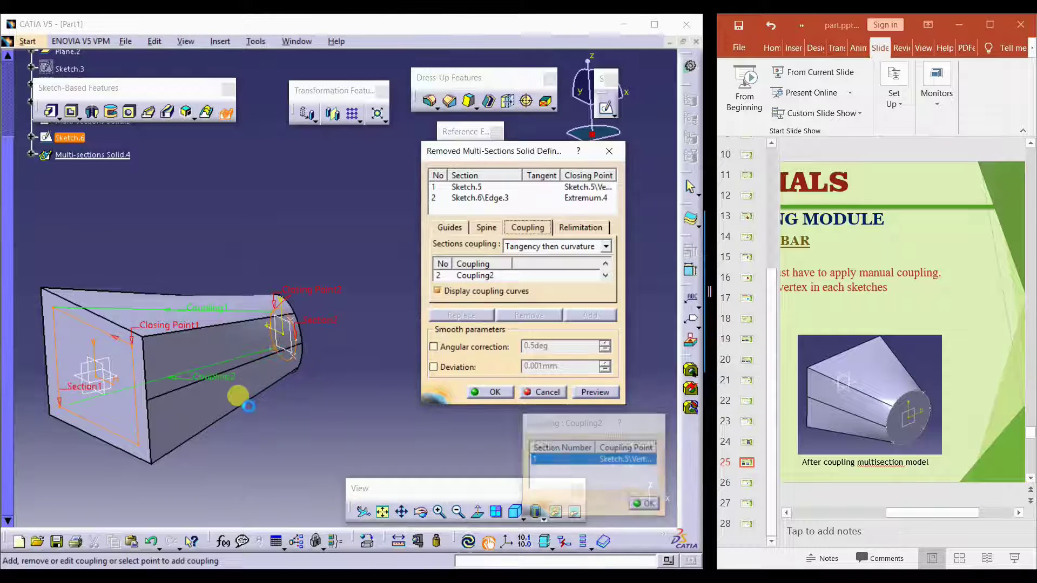
Couple the inner rectangle's lower and upper corners on the closing-point side to their corresponding points on the inner circle.
{"action": "left_click", "coordinate": [134, 457]}
{"action": "left_click", "coordinate": [303, 364]}
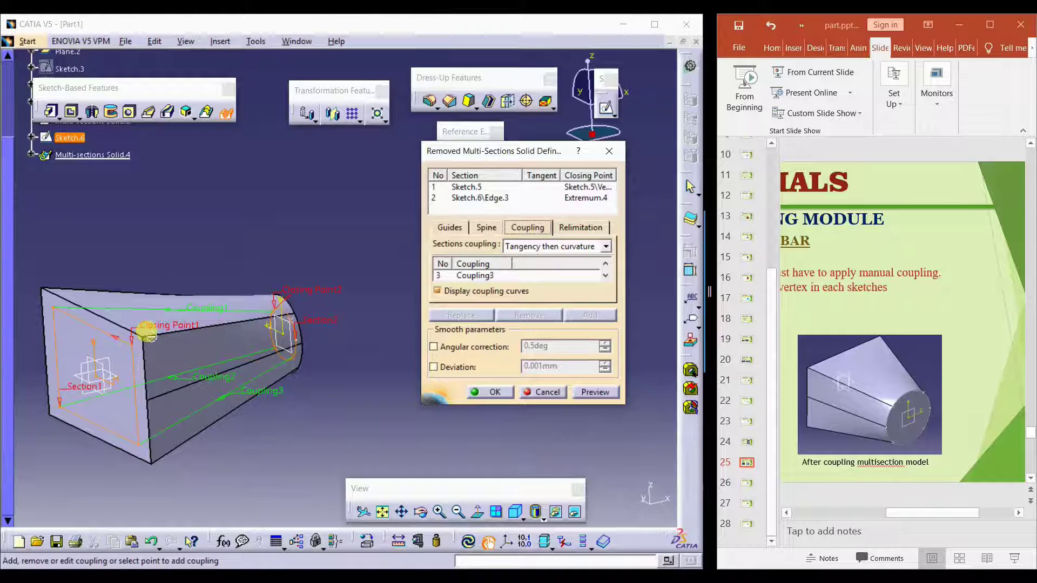
{"action": "left_click", "coordinate": [131, 339]}
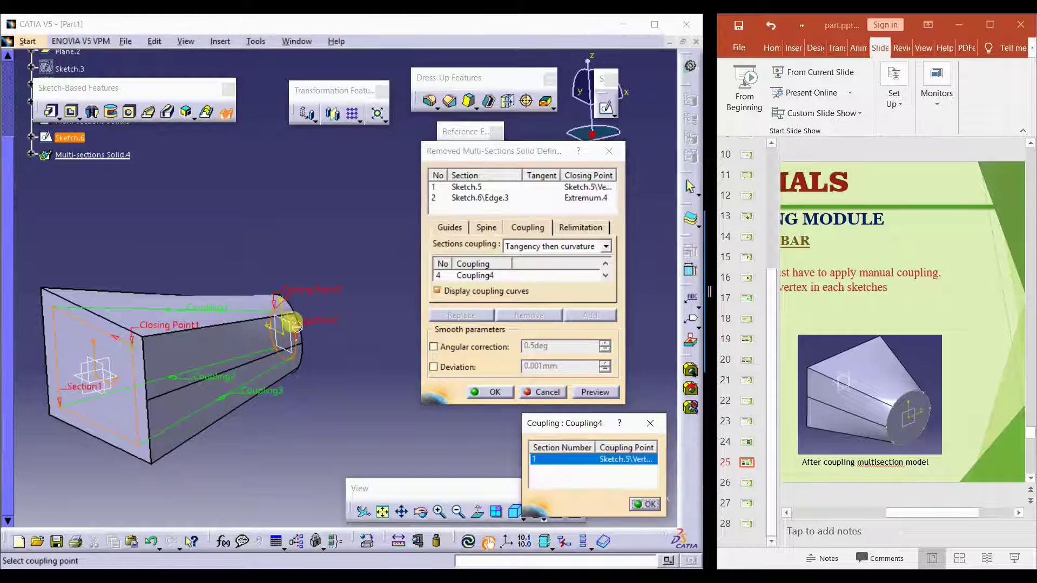
{"action": "left_click", "coordinate": [280, 303]}
Replace the circle section's closing point with the circle point coupled to the rectangle's closing-point corner.
{"action": "middle_click_drag", "start_coordinate": [299, 430], "coordinate": [203, 322]}
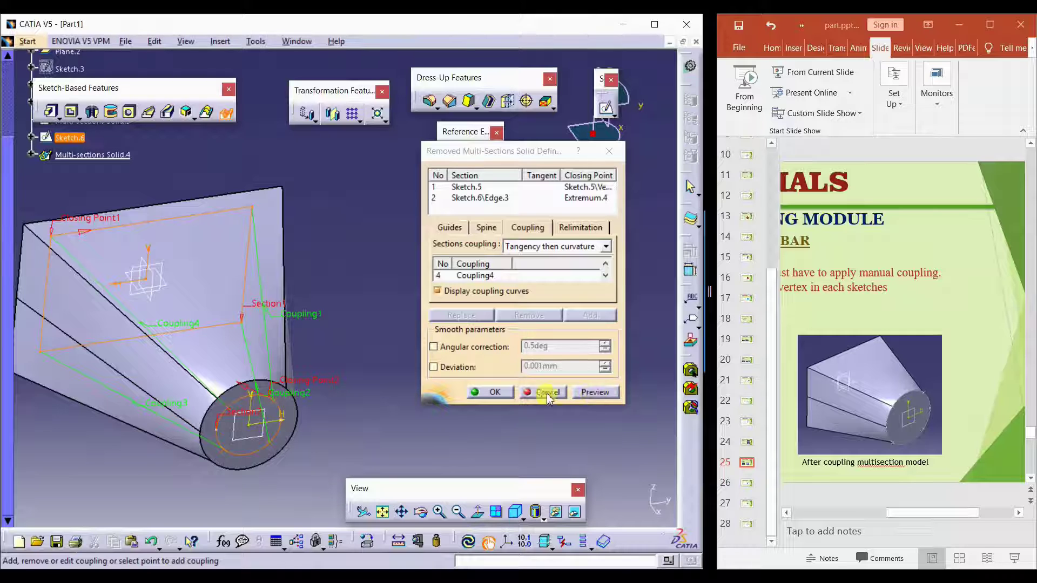
{"action": "right_click", "coordinate": [315, 381]}
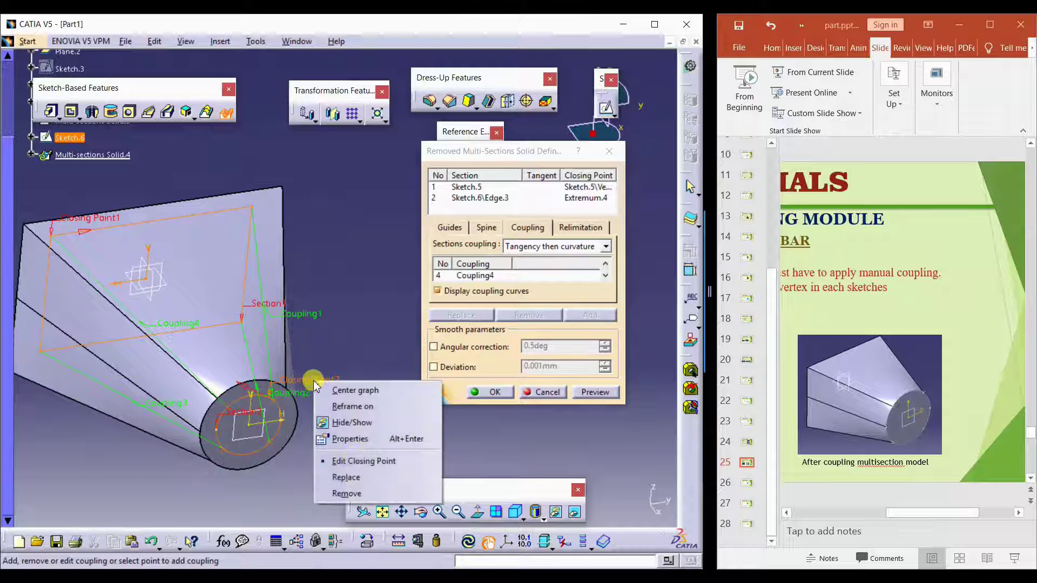
{"action": "left_click", "coordinate": [351, 478]}
{"action": "middle_click_drag", "start_coordinate": [232, 424], "coordinate": [281, 447]}
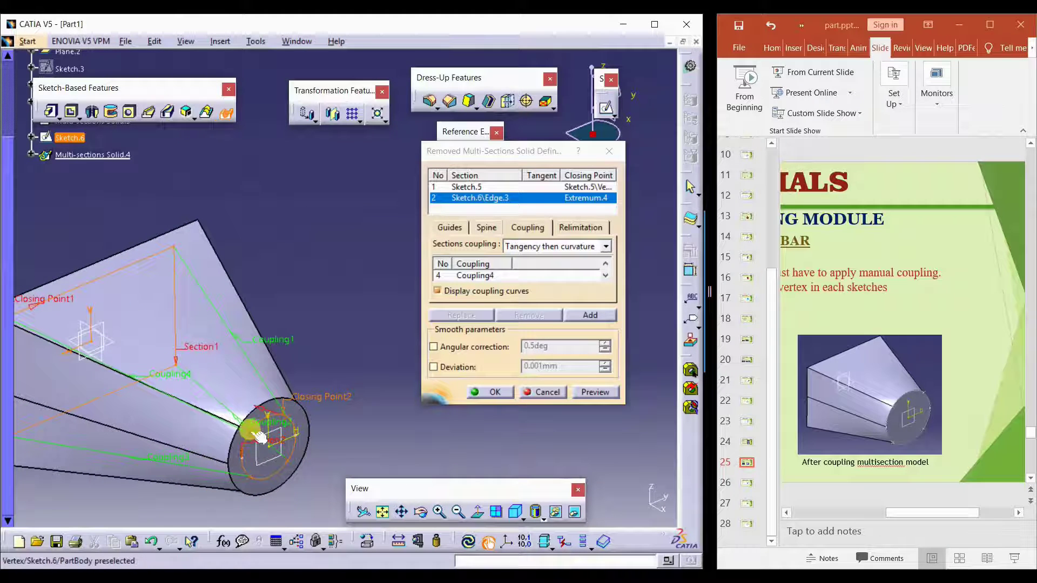
{"action": "right_click", "coordinate": [328, 400]}
{"action": "left_click", "coordinate": [352, 489]}
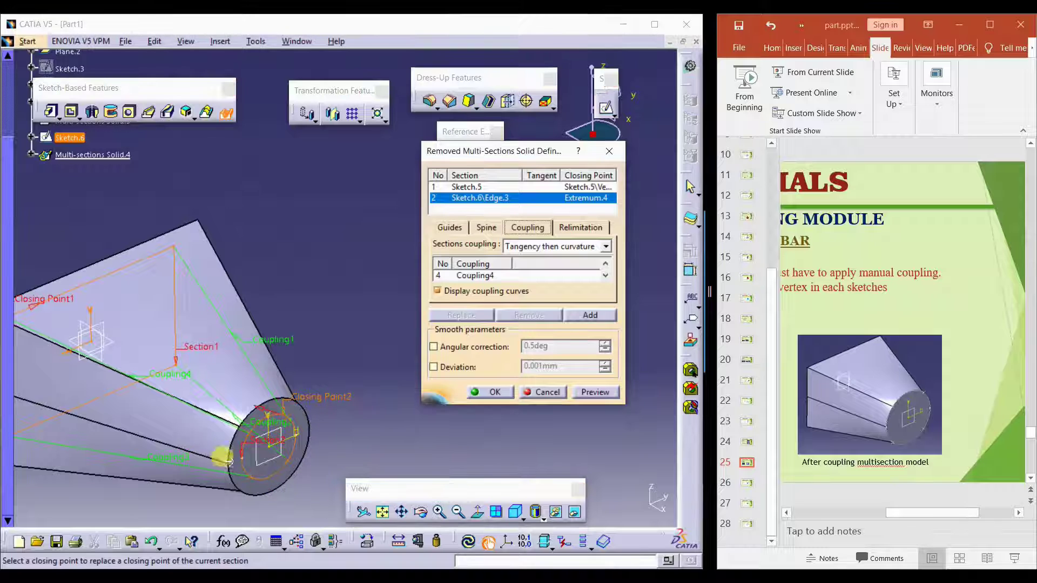
{"action": "left_click", "coordinate": [248, 436]}
Check the couplings and closing point directions, and create the removed multi-sections solid to hollow out the transition.
{"action": "middle_click_drag", "start_coordinate": [254, 497], "coordinate": [256, 319]}
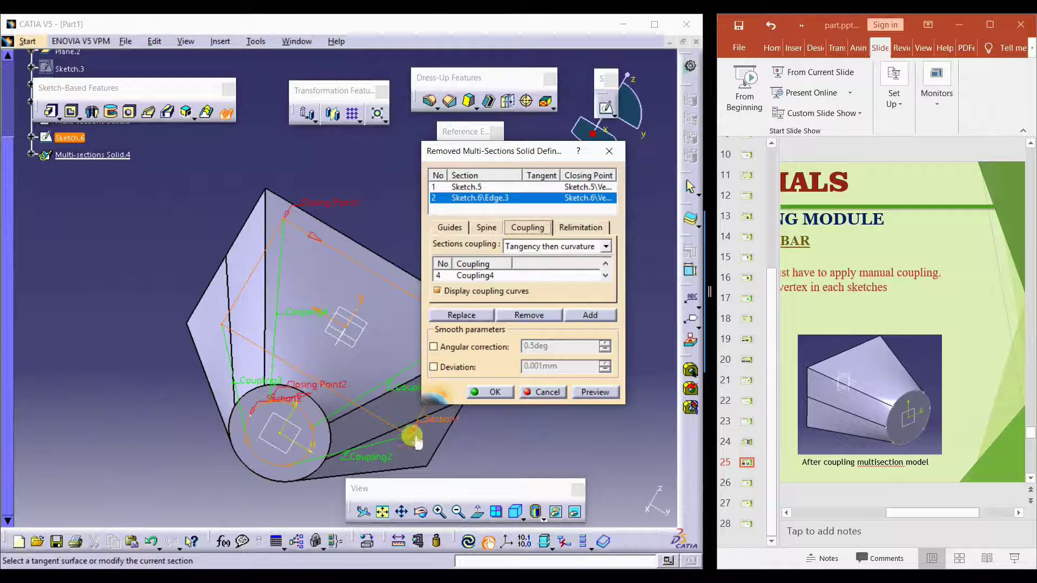
{"action": "left_click", "coordinate": [457, 446]}
{"action": "key", "text": "Return"}
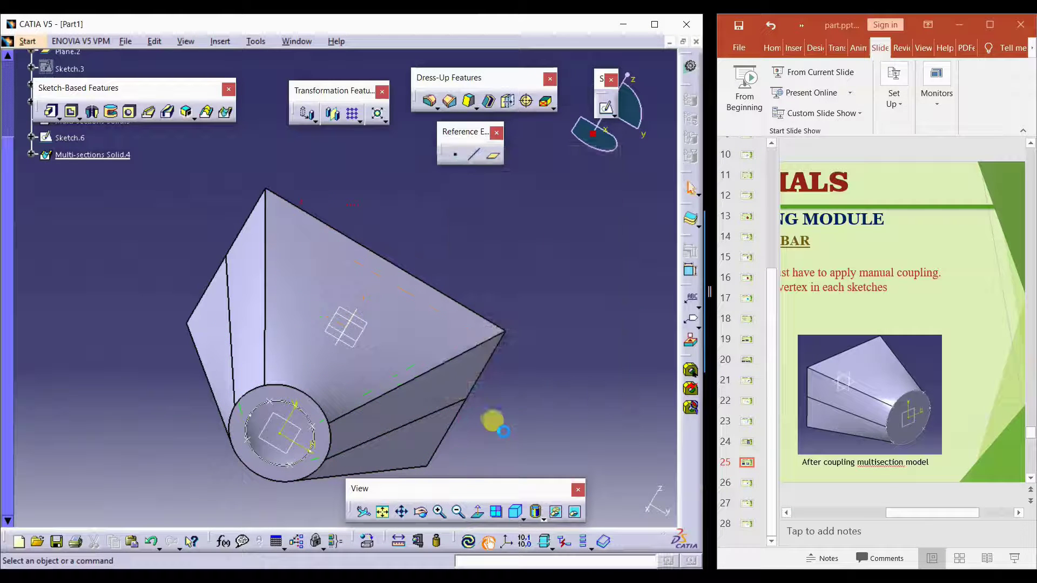
{"action": "middle_click_drag", "start_coordinate": [519, 348], "coordinate": [243, 471]}
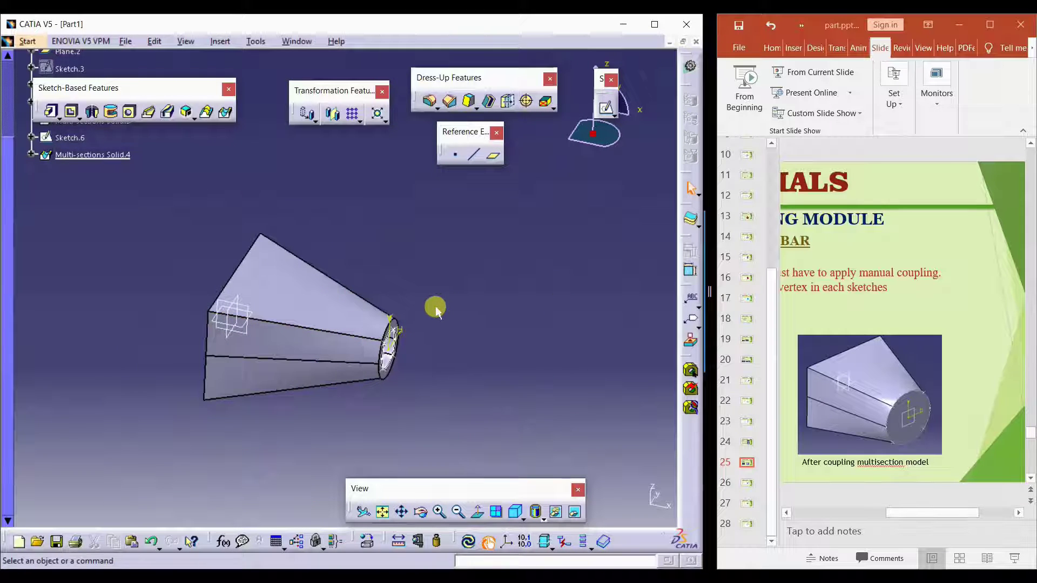